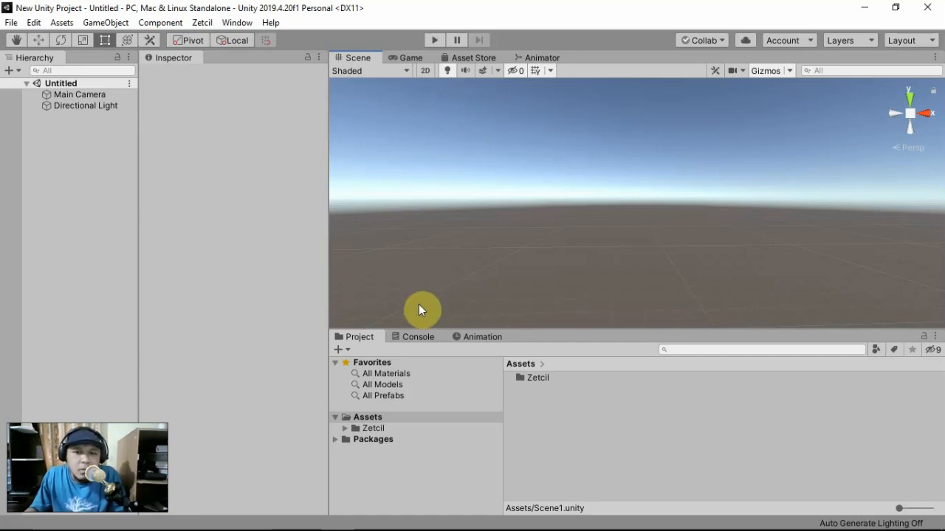
# - Examine the modules inside Zetcil's 1. Calculation, 2. Activation and 3. Visualization folders
pyautogui.click(344, 429)
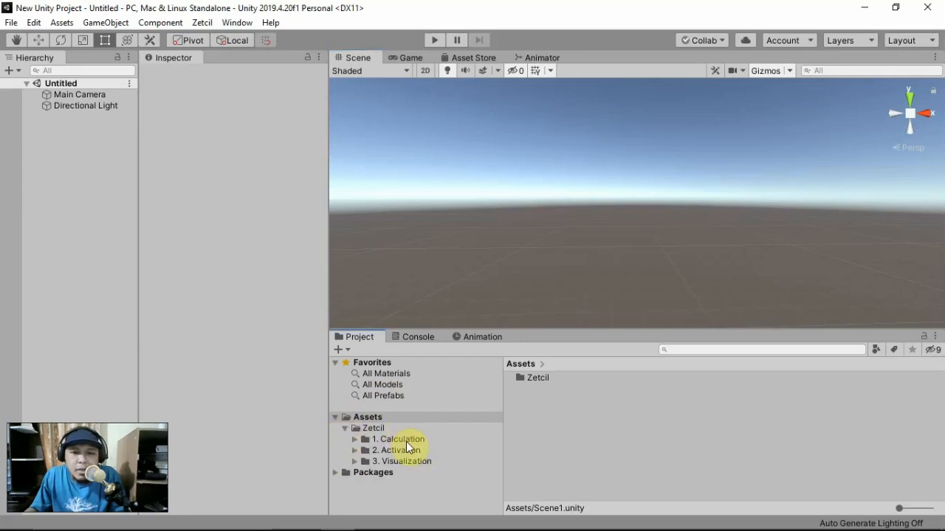
pyautogui.click(355, 440)
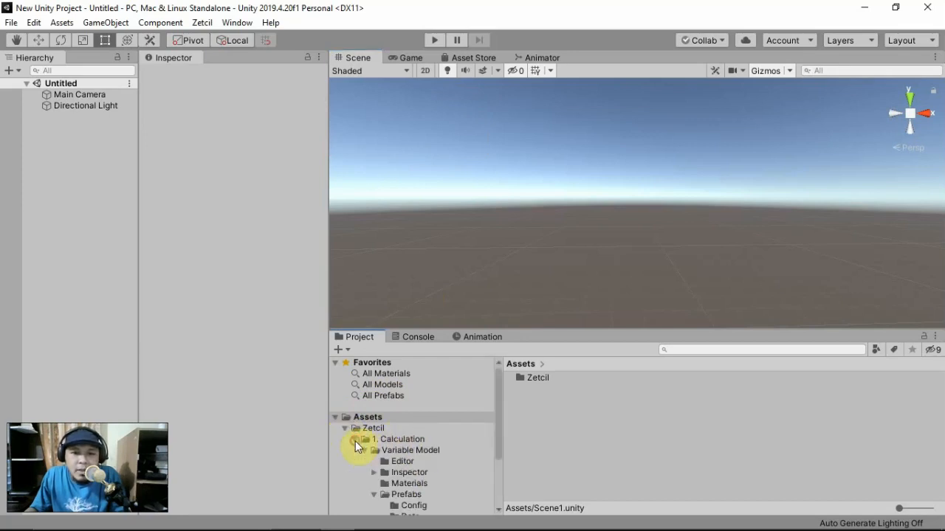
pyautogui.click(365, 450)
pyautogui.click(384, 449)
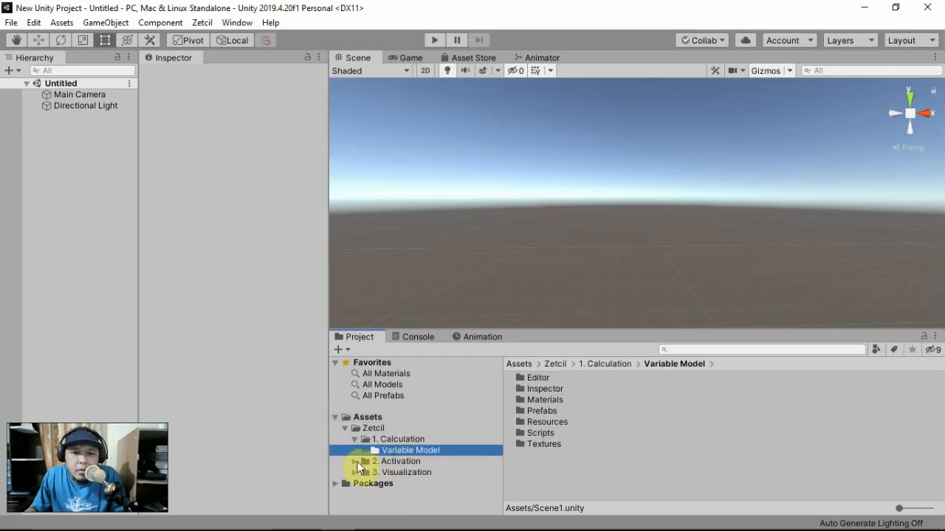
pyautogui.click(356, 461)
pyautogui.click(364, 472)
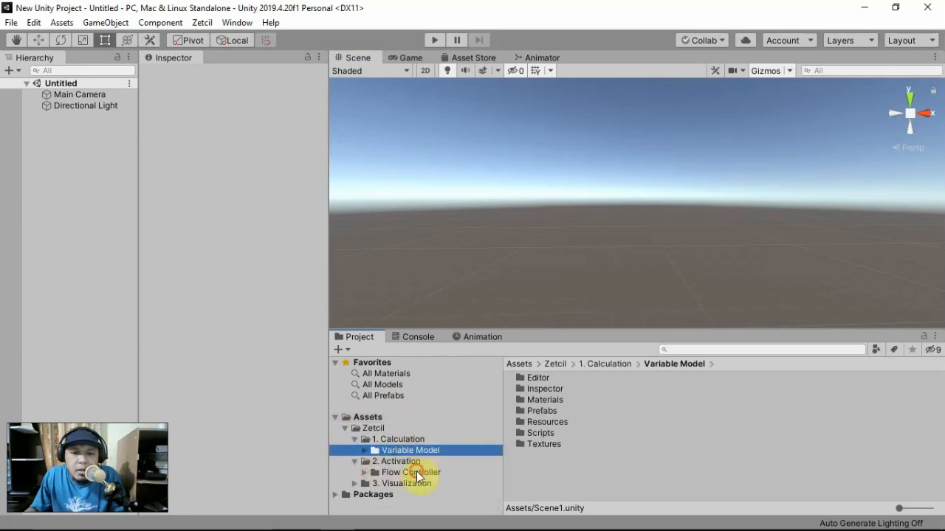
pyautogui.click(418, 473)
pyautogui.click(355, 484)
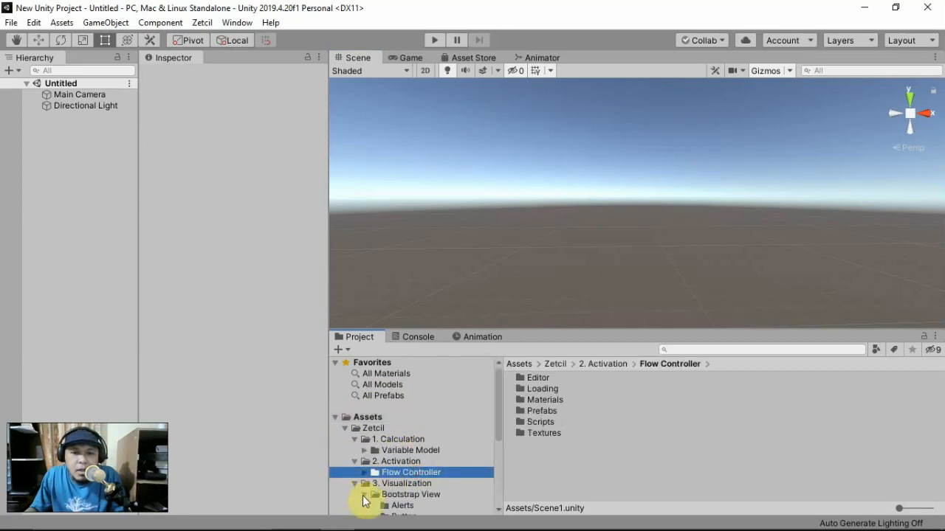
pyautogui.scroll(-2, 412, 458)
pyautogui.click(364, 463)
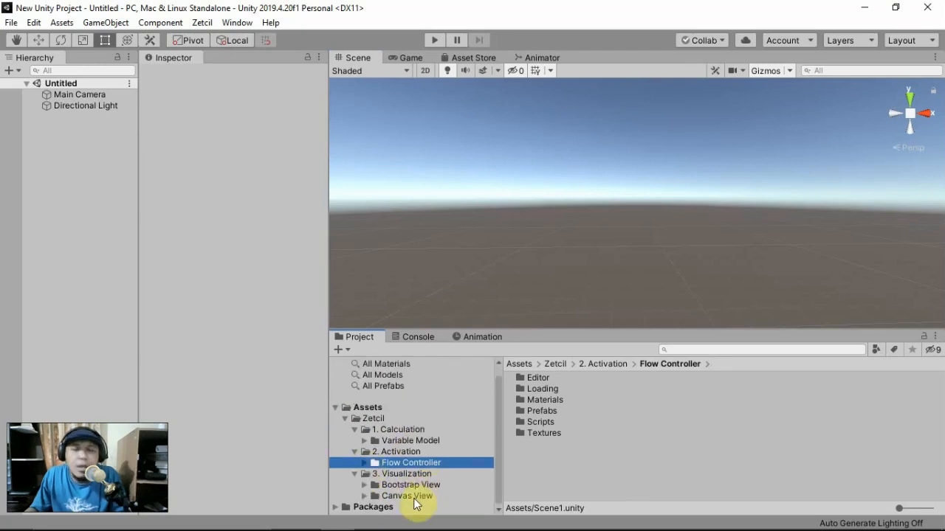
# - Place the VarLanguage prefab from Variable Model's Prefabs/Config folder into the scene
pyautogui.click(405, 440)
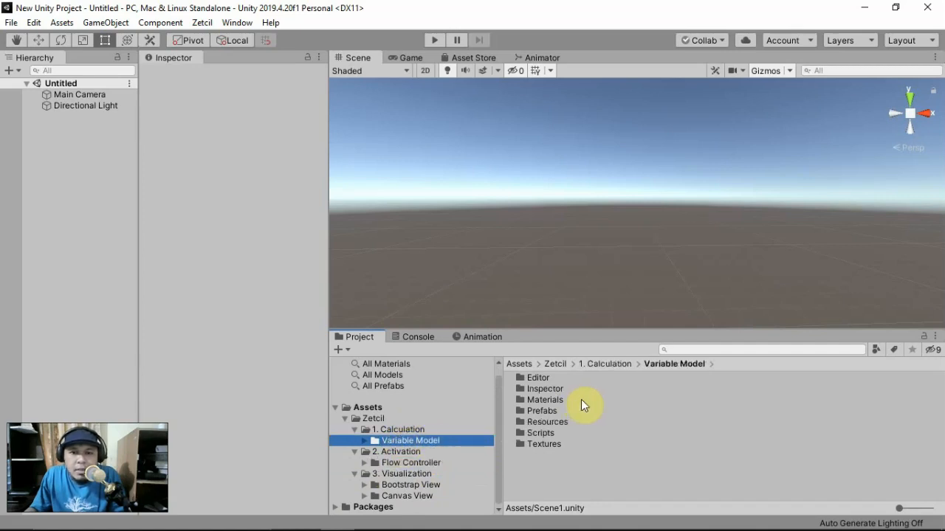
pyautogui.doubleClick(548, 410)
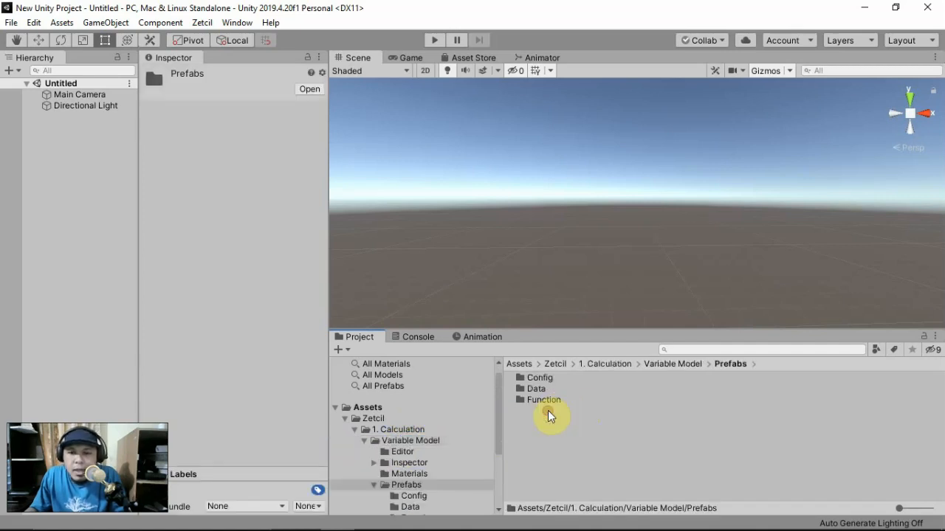
pyautogui.doubleClick(541, 380)
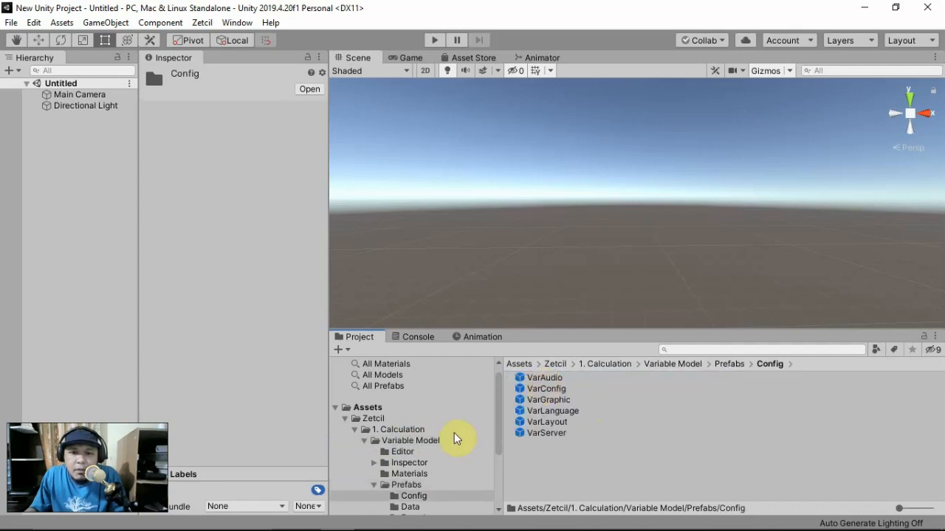
pyautogui.scroll(-3, 457, 436)
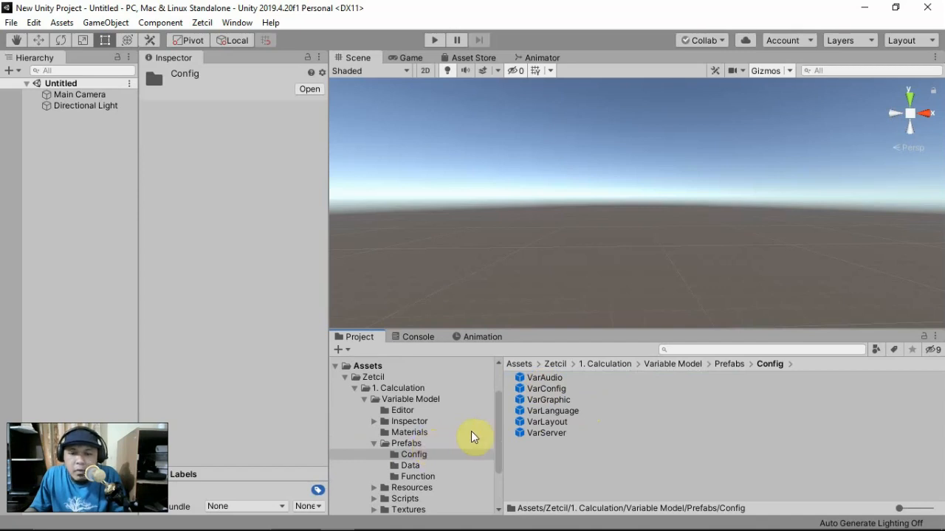
pyautogui.click(545, 413)
pyautogui.moveTo(545, 415); pyautogui.dragTo(546, 233)
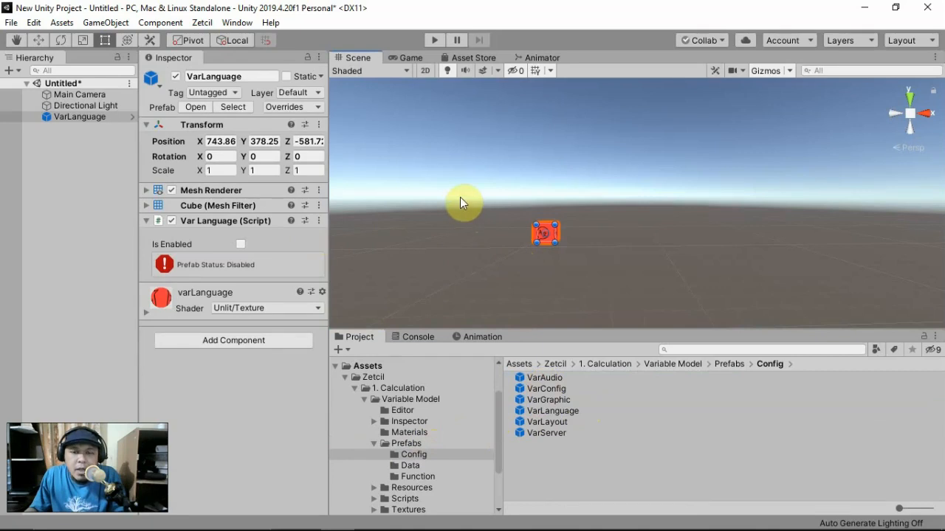
# - Turn off the VarLanguage object's Mesh Renderer and turn on Is Enabled in its Var Language script
pyautogui.moveTo(461, 198); pyautogui.dragTo(477, 218, button='right')
pyautogui.moveTo(478, 218)
pyautogui.mouseDown(button='middle')
pyautogui.moveTo(502, 221)
pyautogui.moveTo(490, 216)
pyautogui.mouseUp(button='middle')
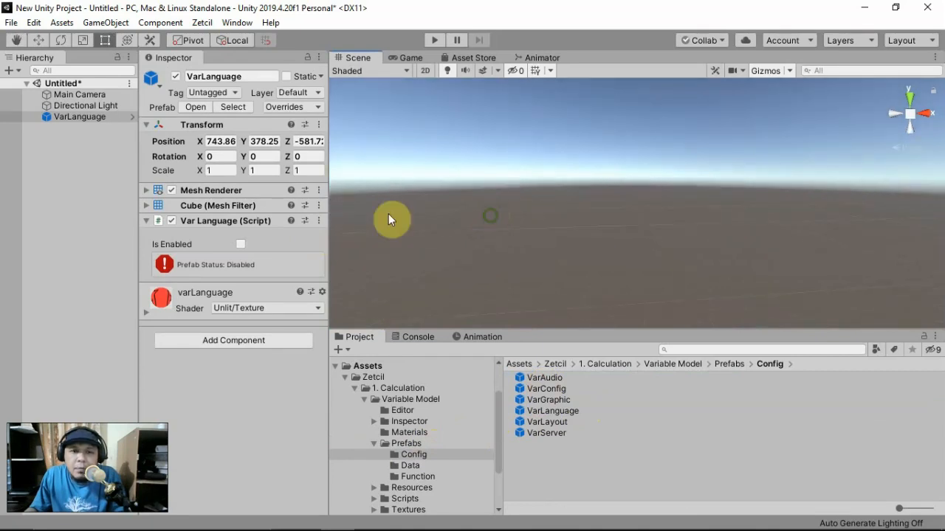
pyautogui.doubleClick(95, 118)
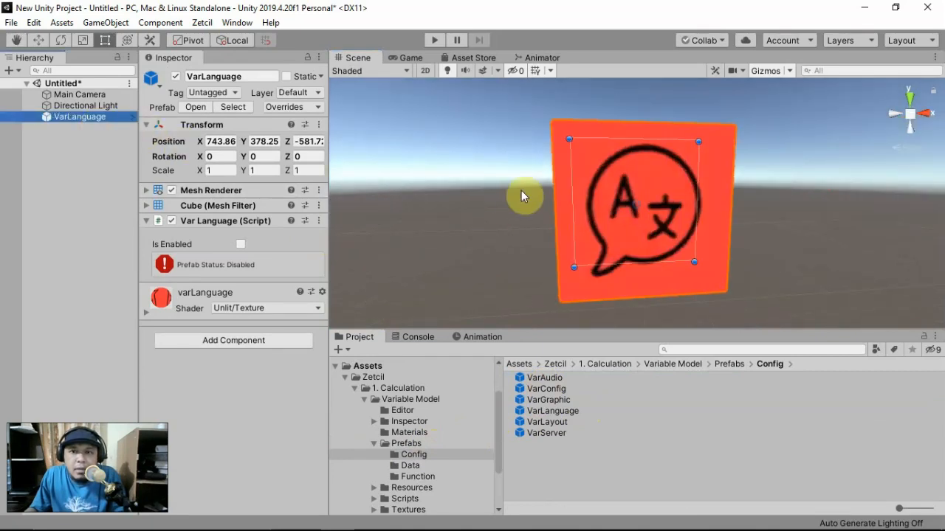
pyautogui.moveTo(538, 135); pyautogui.dragTo(533, 167, button='right')
pyautogui.scroll(-5, 539, 173)
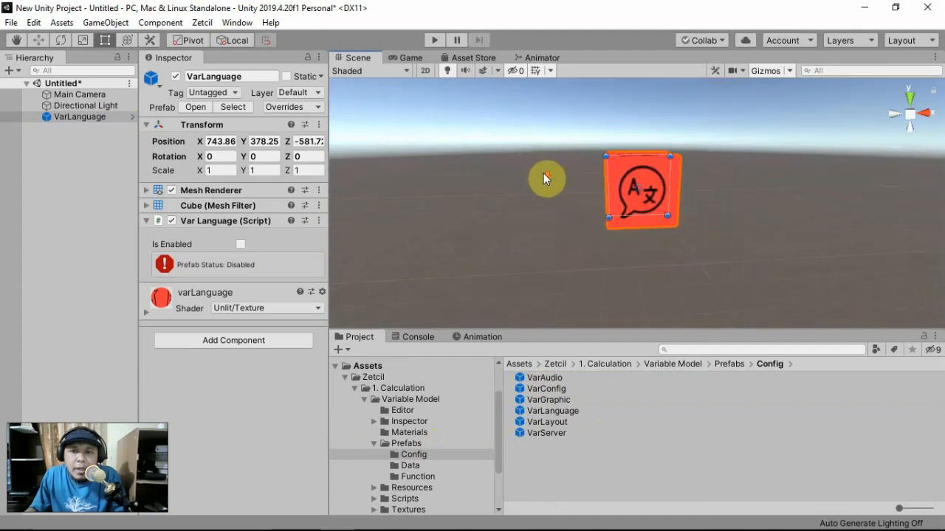
pyautogui.moveTo(546, 179); pyautogui.dragTo(519, 192, button='middle')
pyautogui.press('t')
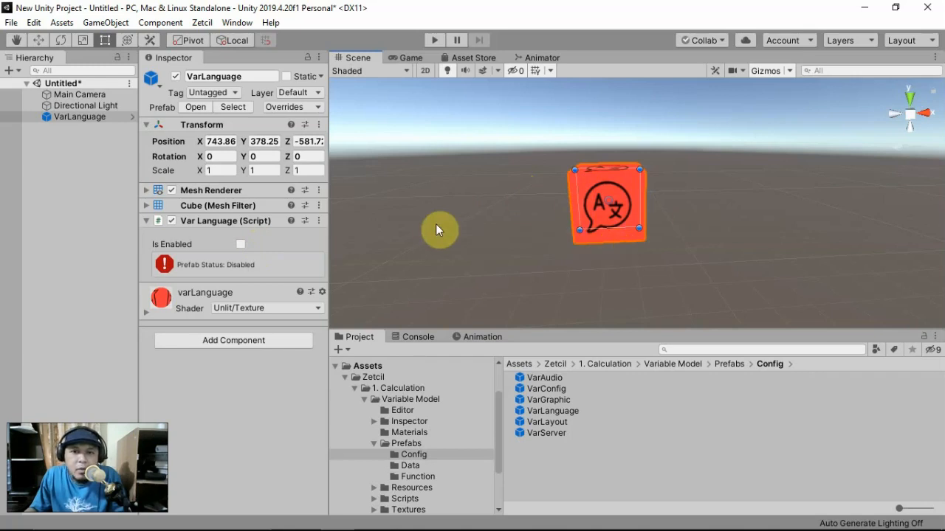
pyautogui.click(172, 190)
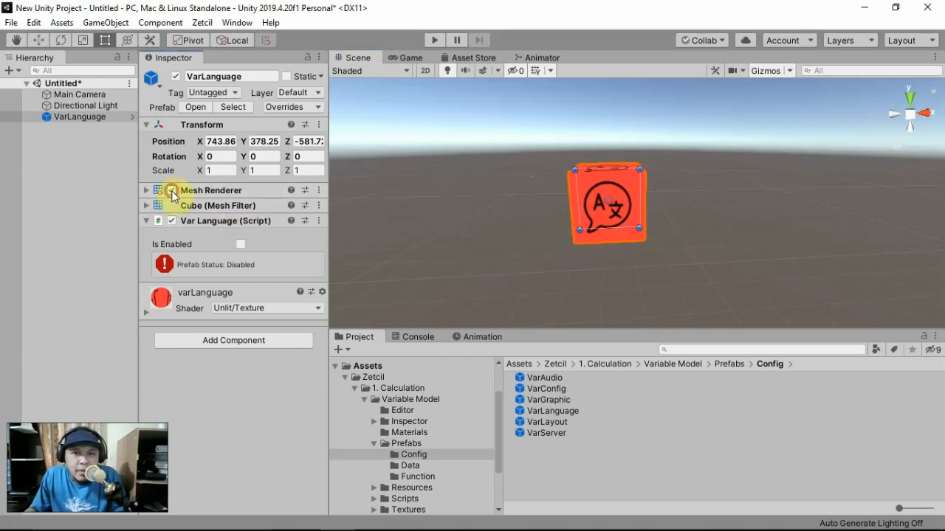
pyautogui.click(240, 245)
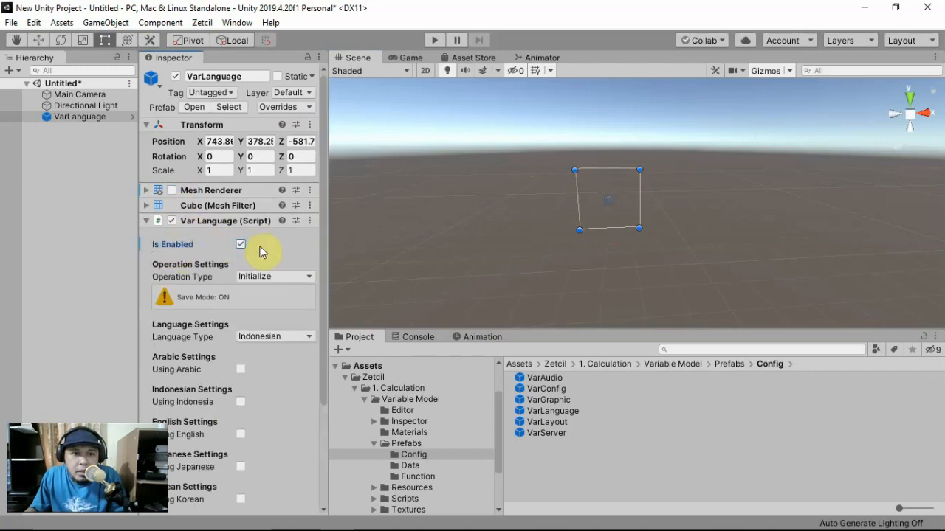
# - Set the Var Language script's Operation Type to Runtime
pyautogui.scroll(-5, 198, 244)
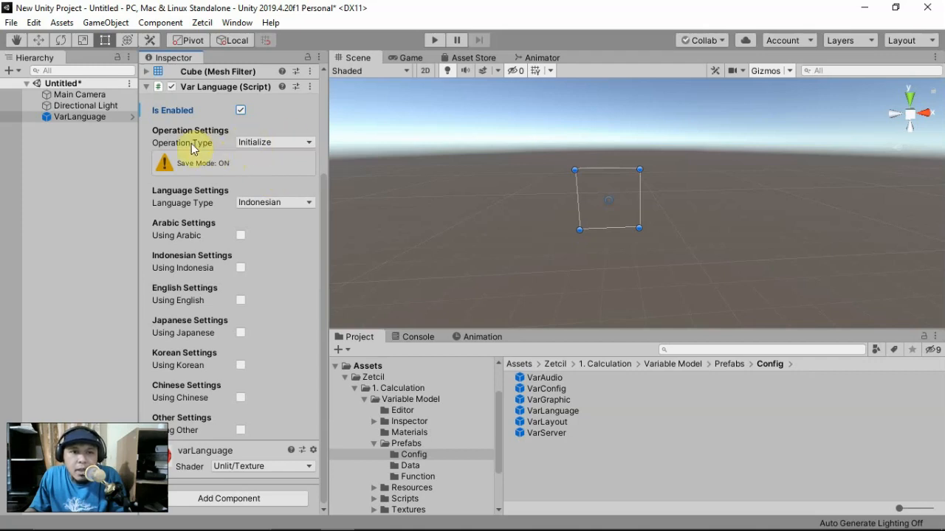
pyautogui.click(296, 140)
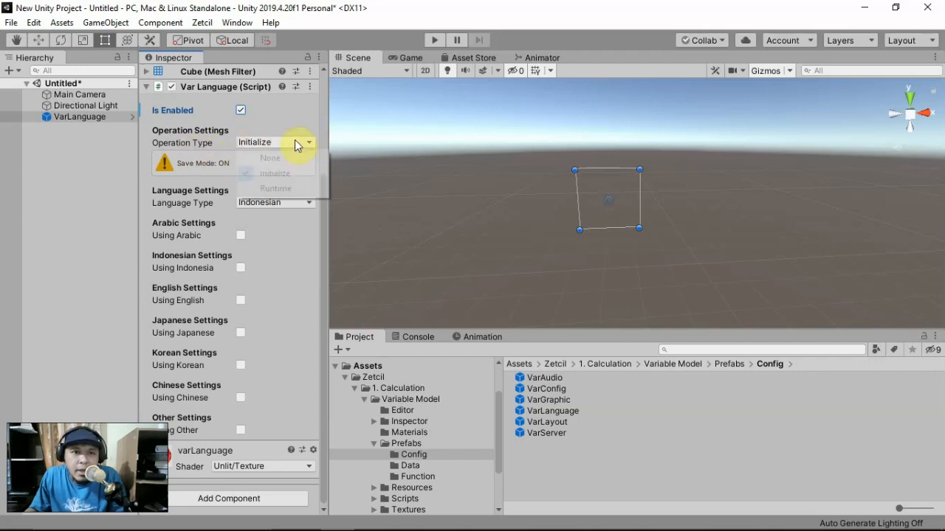
pyautogui.click(288, 190)
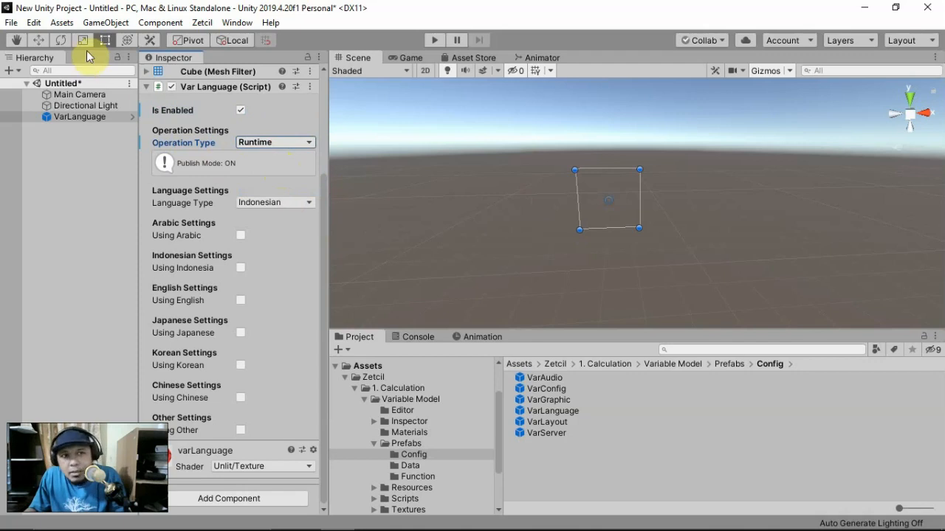
# - Place the Canvas.View prefab from the Canvas View module's Prefabs folder into the scene
pyautogui.scroll(-3, 411, 455)
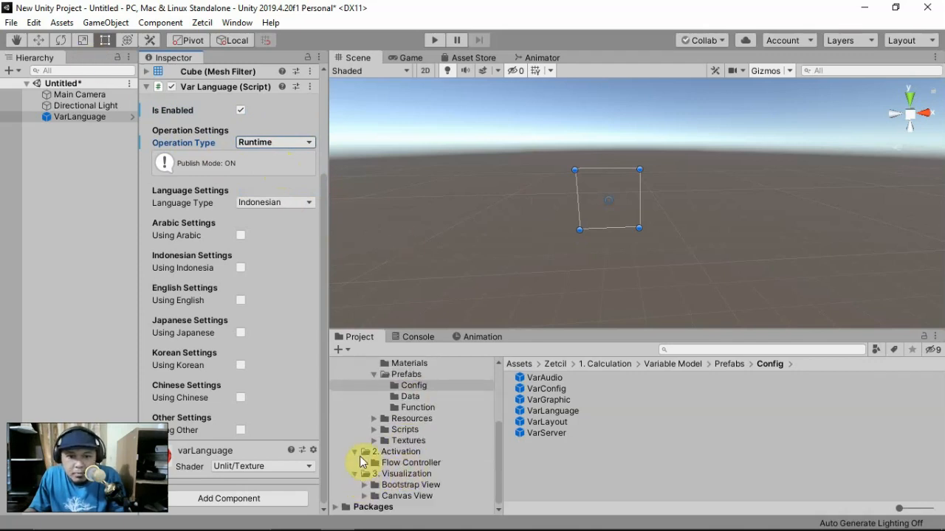
pyautogui.click(364, 496)
pyautogui.click(406, 430)
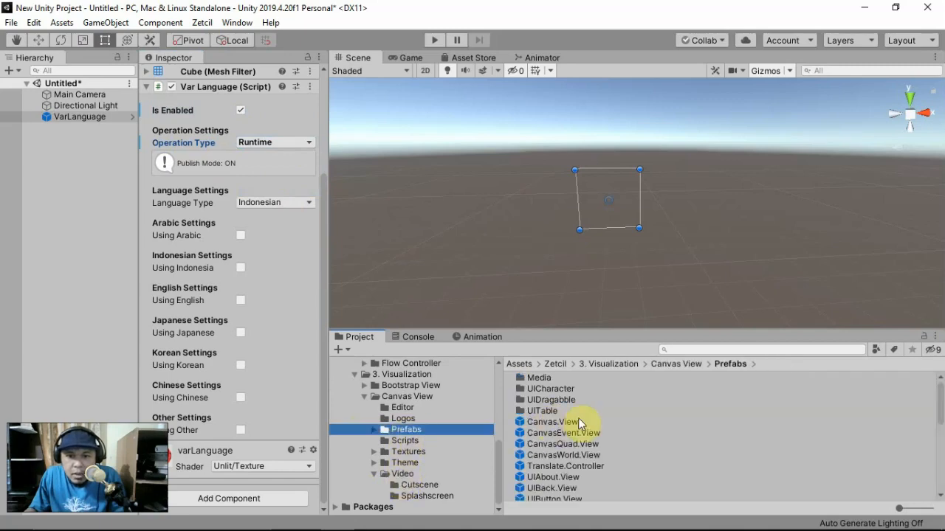
pyautogui.moveTo(566, 426); pyautogui.dragTo(459, 243)
pyautogui.moveTo(592, 226); pyautogui.dragTo(556, 185, button='right')
# - Deactivate the CanvasImage object under Canvas.View
pyautogui.click(36, 117)
pyautogui.click(35, 117)
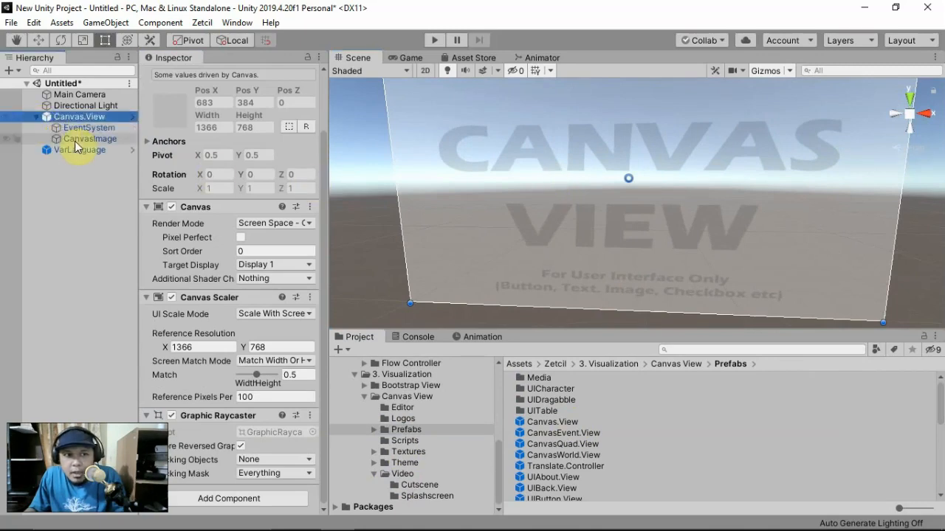
pyautogui.click(77, 138)
pyautogui.click(176, 76)
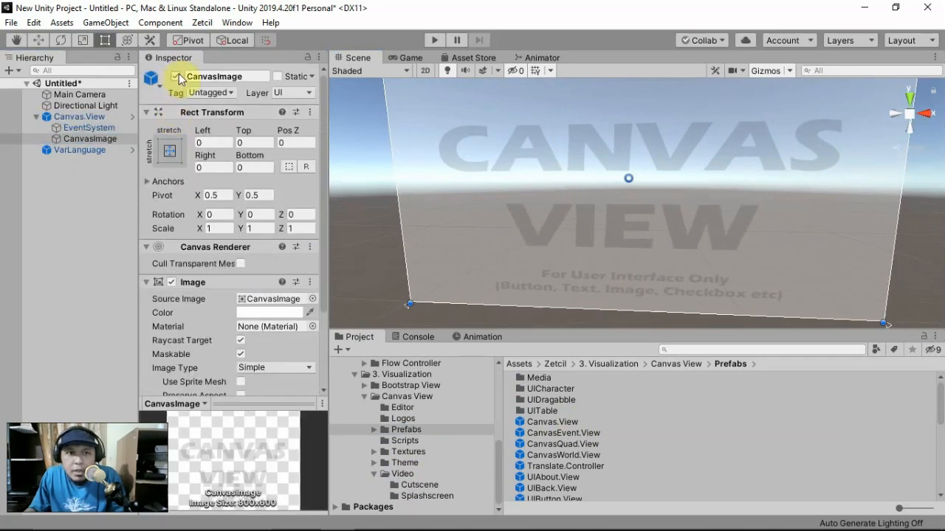
pyautogui.moveTo(545, 174); pyautogui.dragTo(564, 207, button='right')
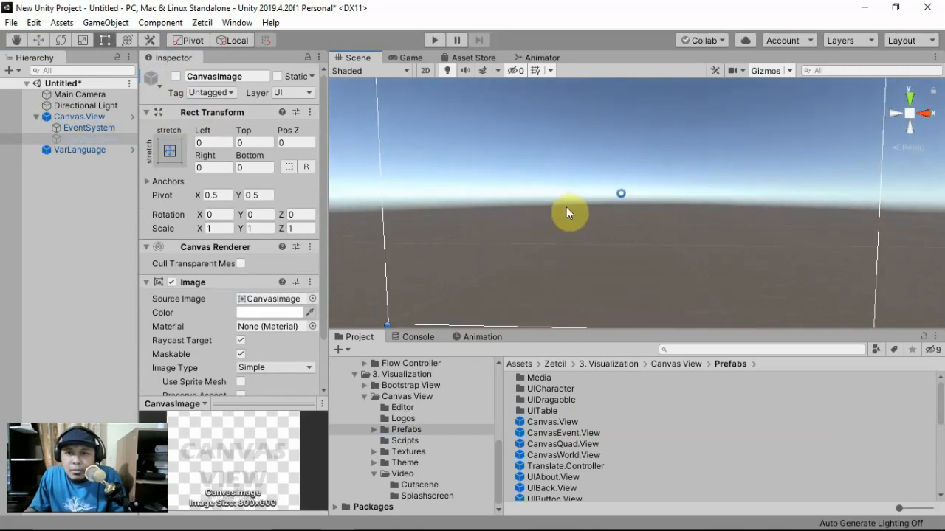
# - Create a standard UI Button under Canvas.View and move it toward the upper-left part of the canvas
pyautogui.scroll(-3, 600, 447)
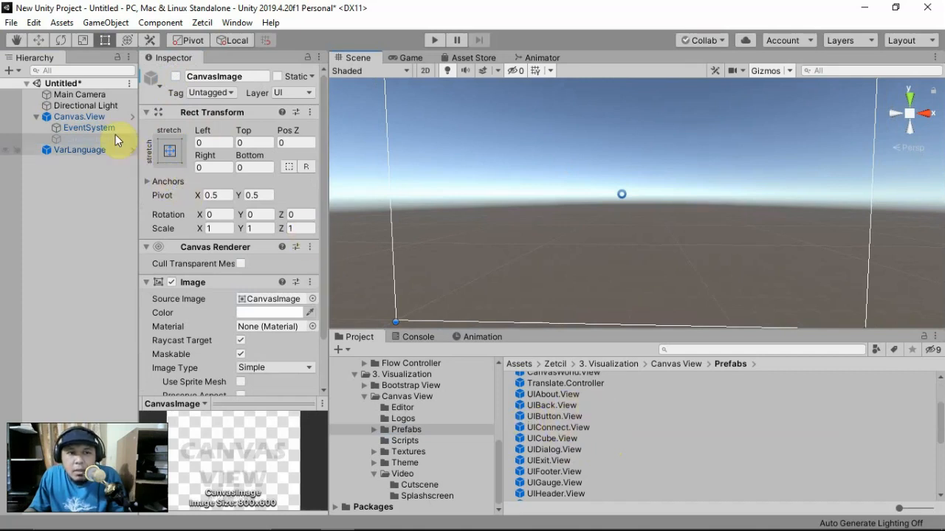
pyautogui.moveTo(100, 117); pyautogui.dragTo(89, 116)
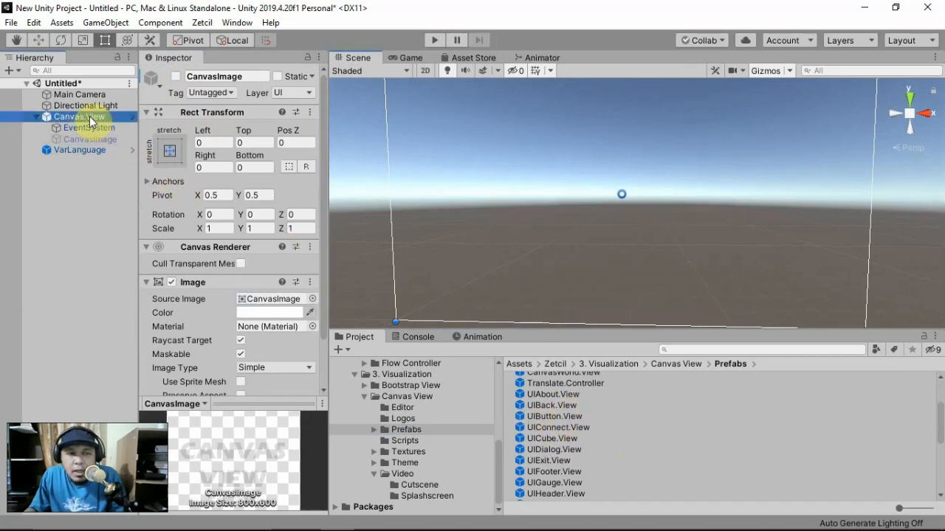
pyautogui.rightClick(89, 116)
pyautogui.moveTo(161, 415)
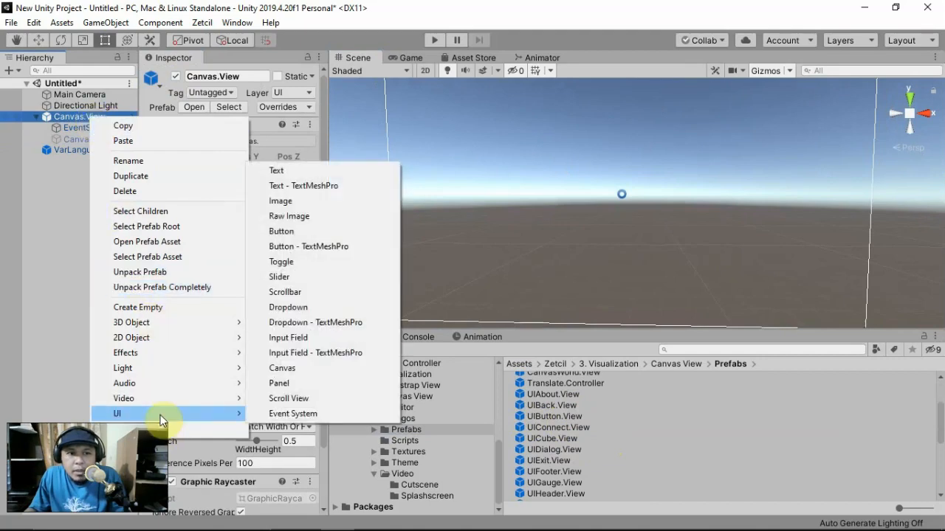
pyautogui.click(313, 232)
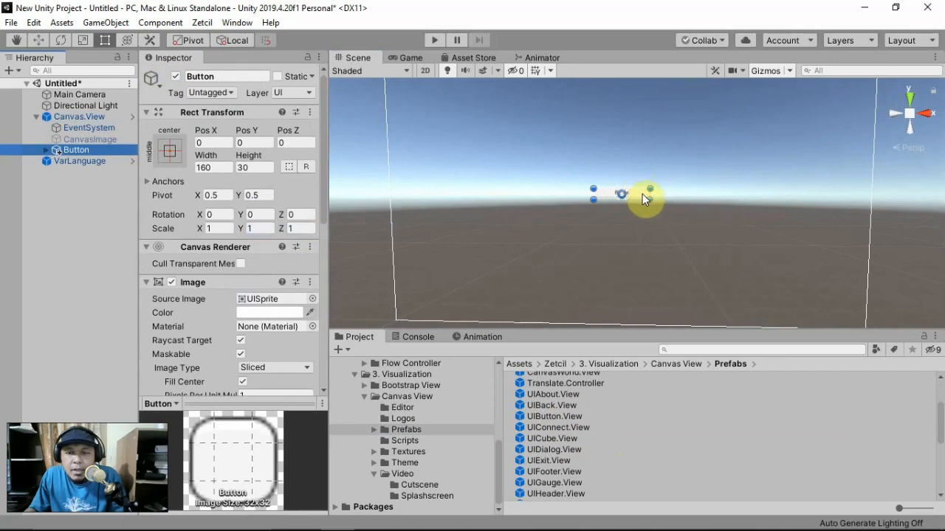
pyautogui.moveTo(643, 200); pyautogui.dragTo(549, 155)
pyautogui.rightClick(77, 118)
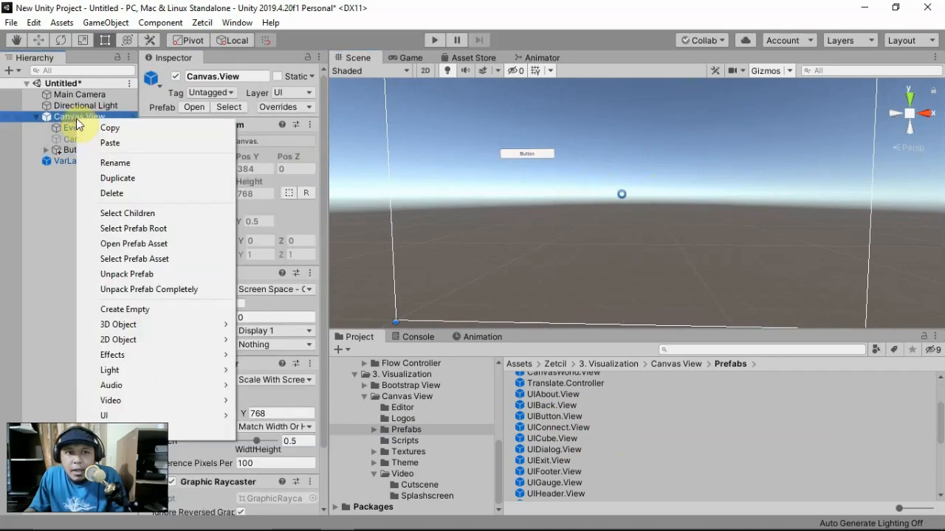
pyautogui.moveTo(151, 416)
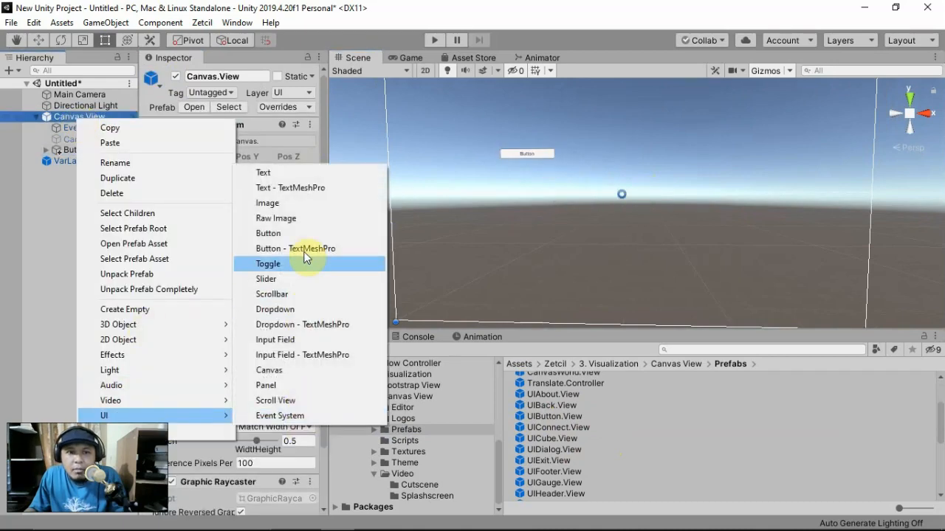
pyautogui.click(506, 229)
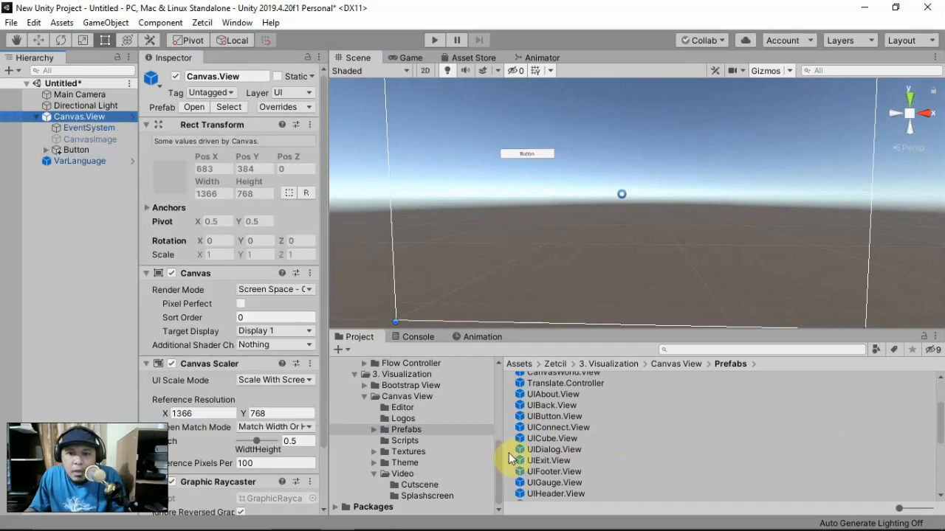
# - Add the UIButton.View prefab under Canvas.View and move it to about Pos X 194, Pos Y 49
pyautogui.click(557, 418)
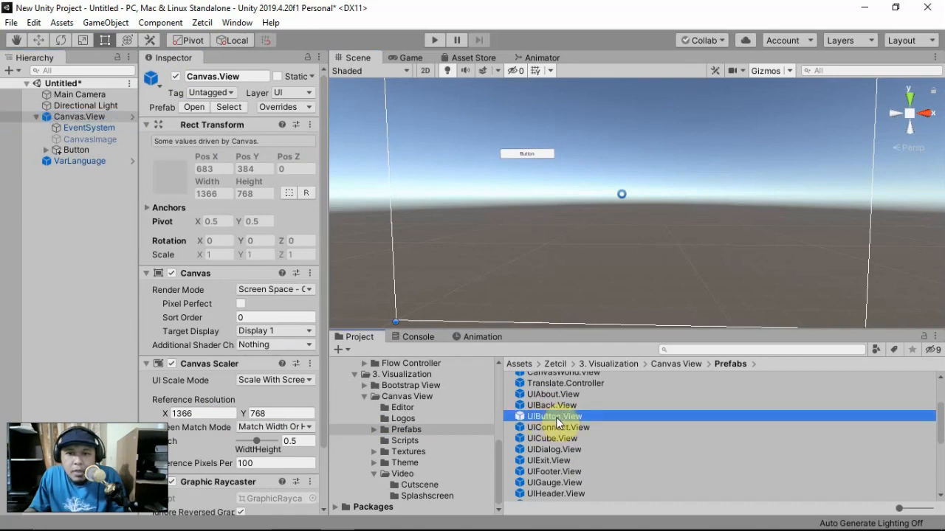
pyautogui.moveTo(557, 421); pyautogui.dragTo(74, 120)
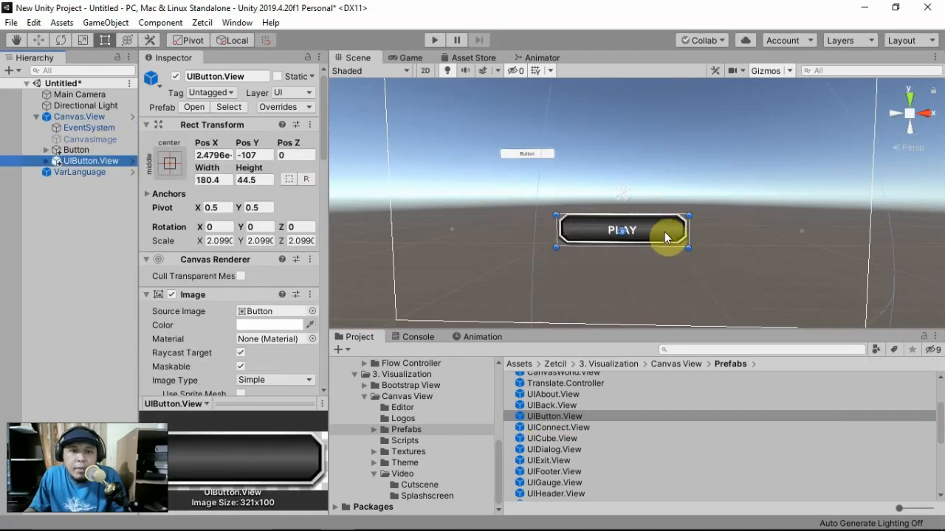
pyautogui.moveTo(674, 234); pyautogui.dragTo(667, 177)
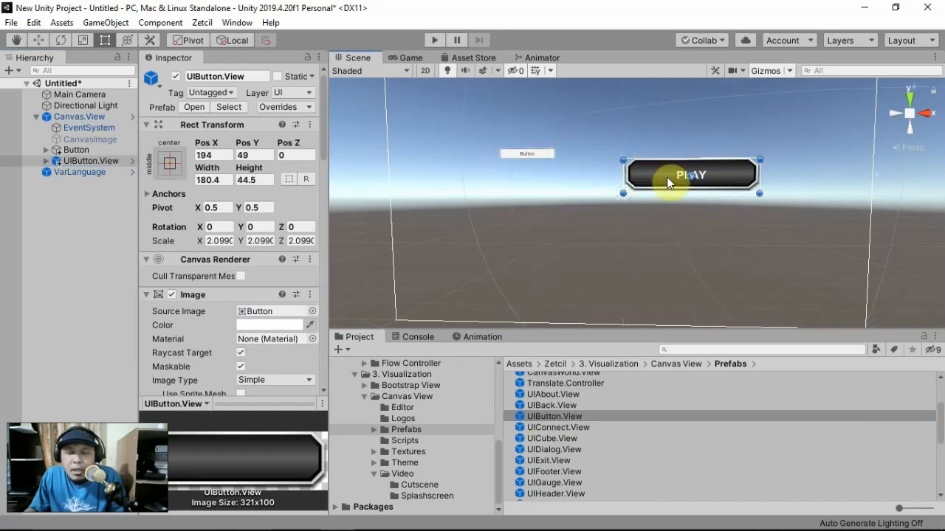
# - Move UIButton.View to Pos X 128, Pos Y -22.25 and check the clips available for its Audio Source
pyautogui.moveTo(740, 170); pyautogui.dragTo(705, 210)
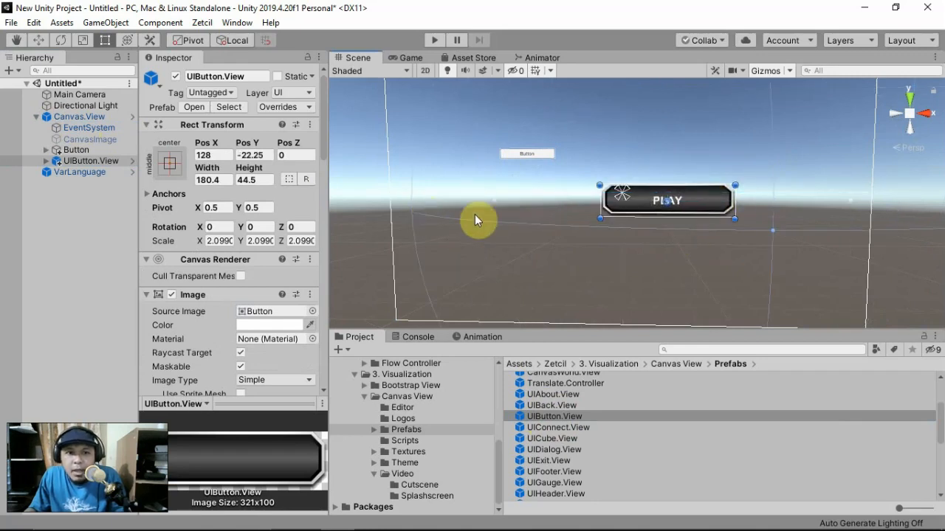
pyautogui.scroll(-10, 262, 288)
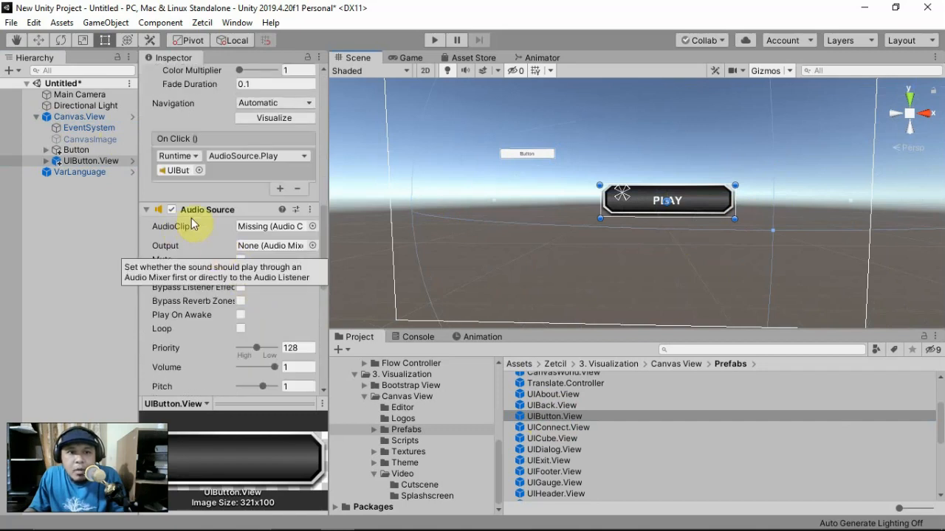
pyautogui.click(313, 227)
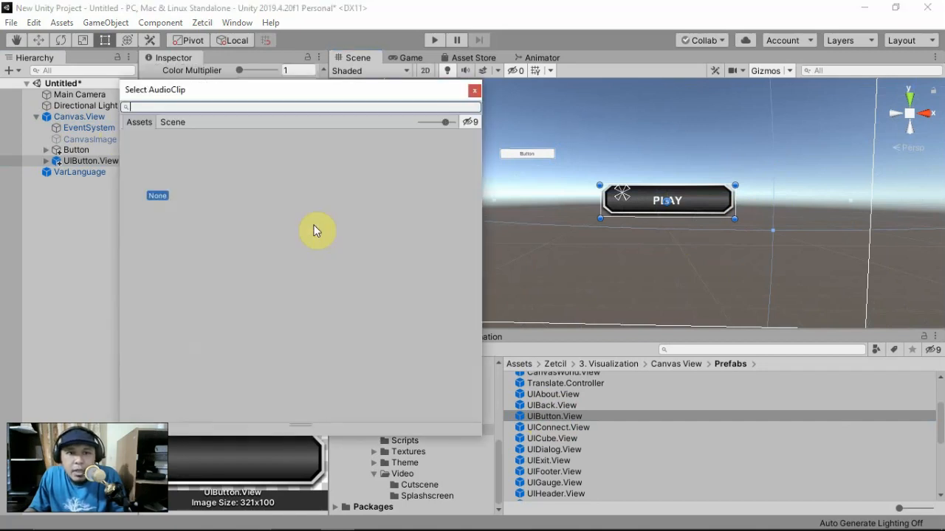
pyautogui.click(475, 93)
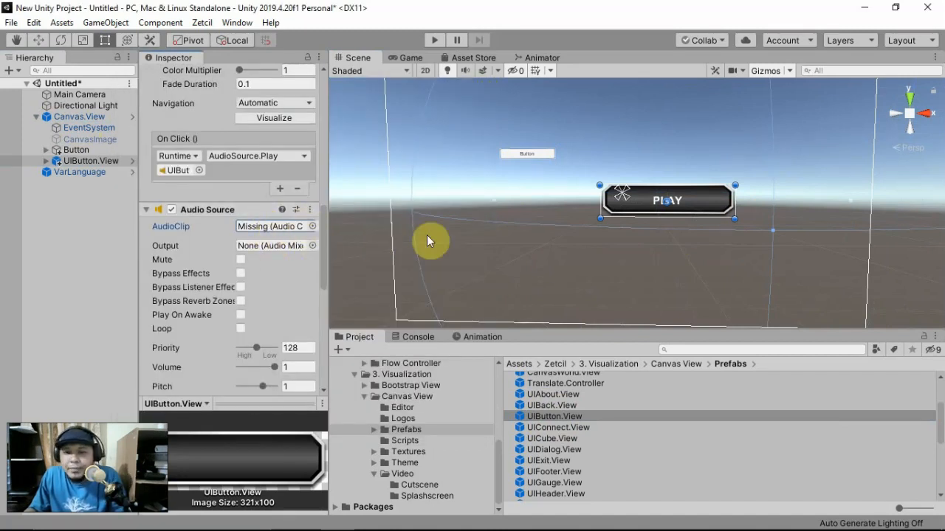
# - Delete the standard Button from Canvas.View and center UIButton.View on the canvas at Pos X 0, Pos Y 0
pyautogui.click(98, 117)
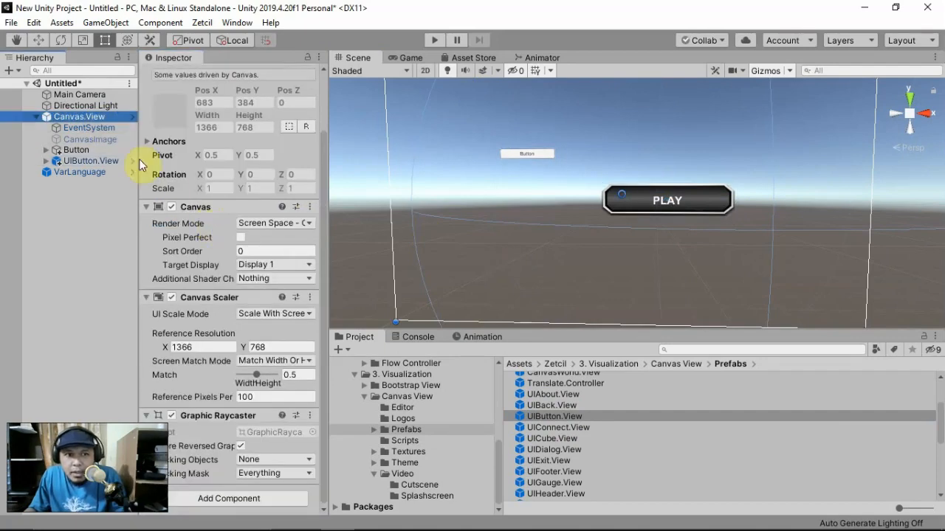
pyautogui.click(118, 150)
pyautogui.press('Delete')
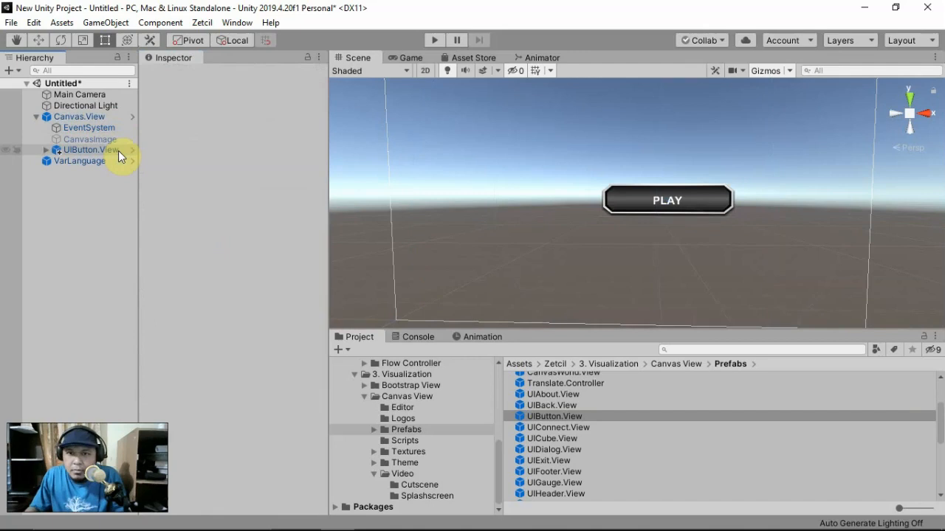
pyautogui.click(680, 207)
pyautogui.moveTo(700, 201); pyautogui.dragTo(654, 193)
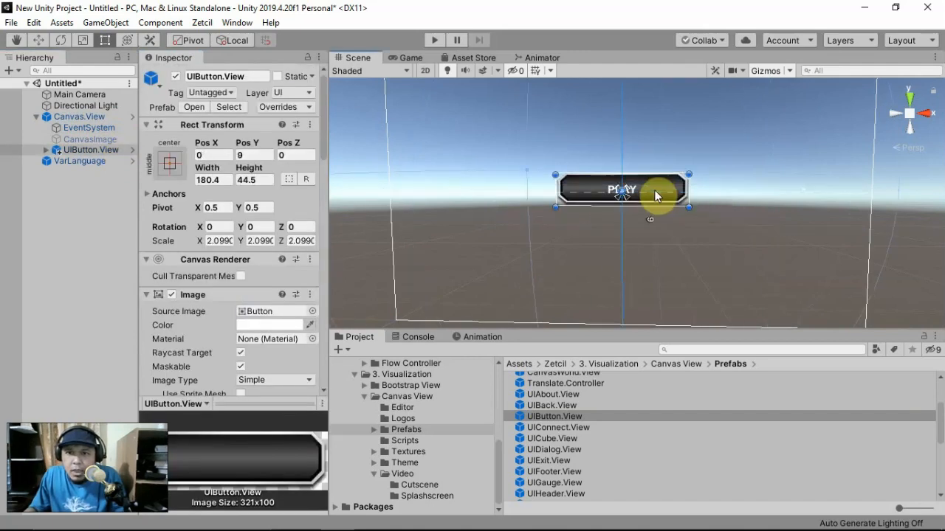
# - Change the label of the Text object under UIButton.View to MAIN
pyautogui.click(45, 150)
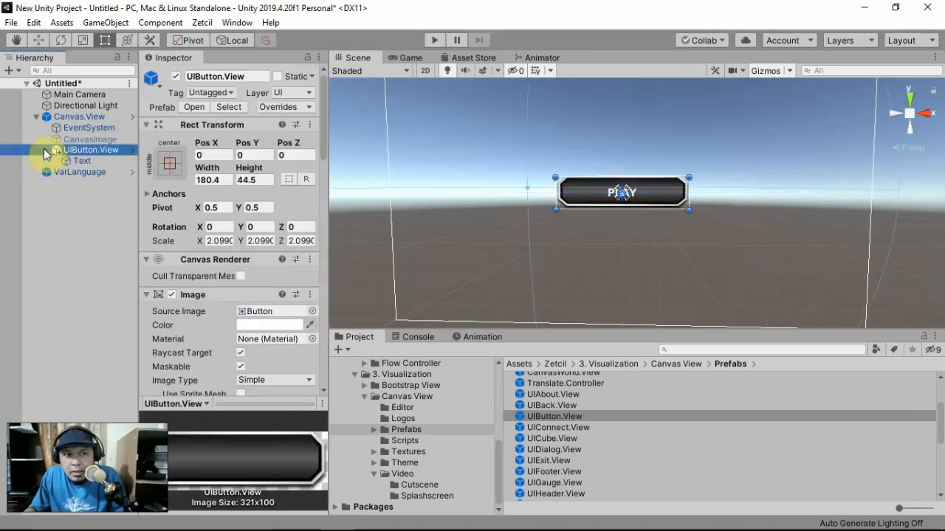
pyautogui.click(80, 162)
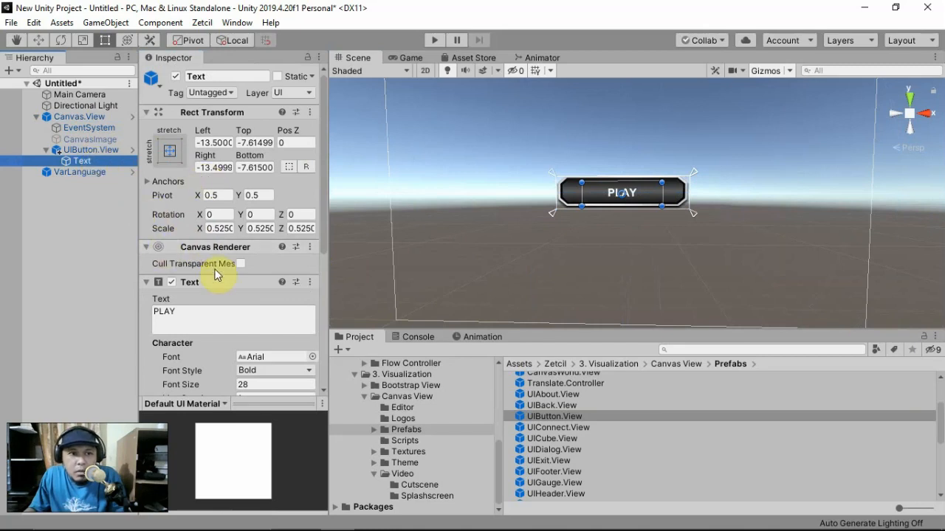
pyautogui.scroll(-3, 219, 282)
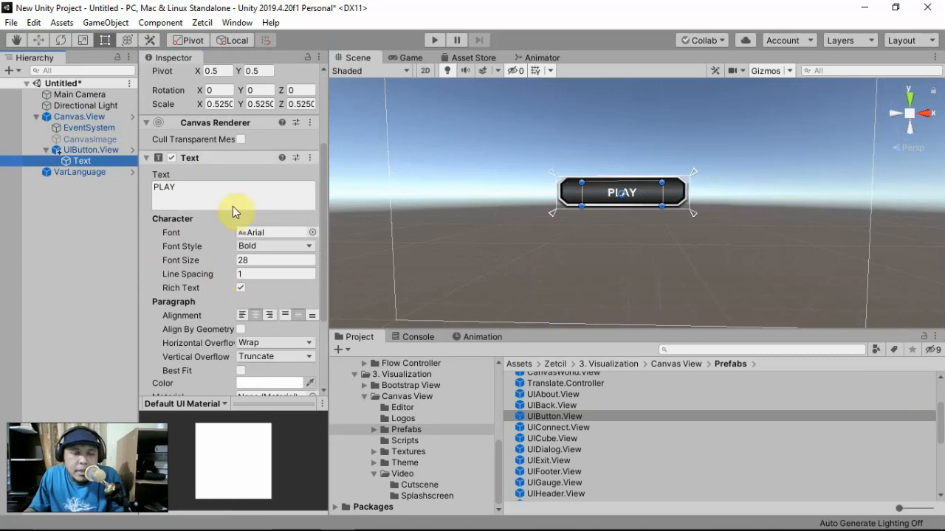
pyautogui.scroll(-3, 202, 222)
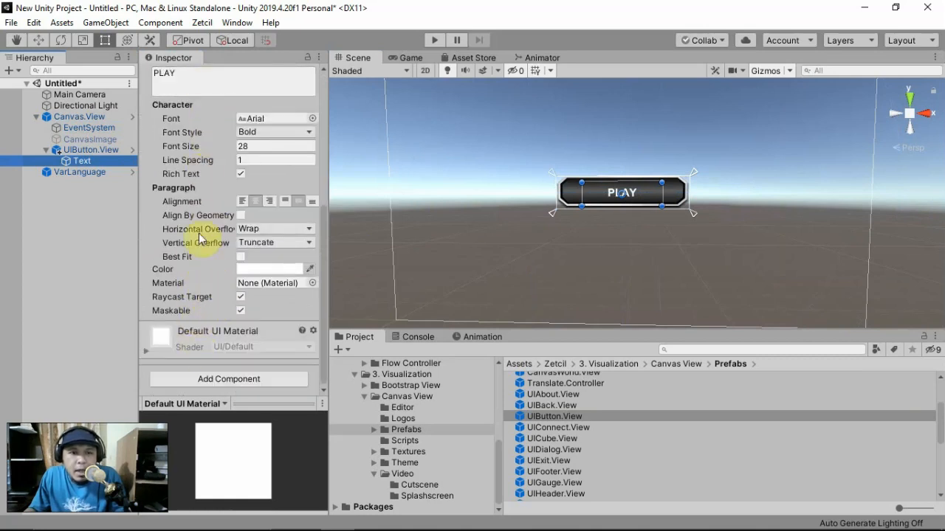
pyautogui.scroll(3, 200, 233)
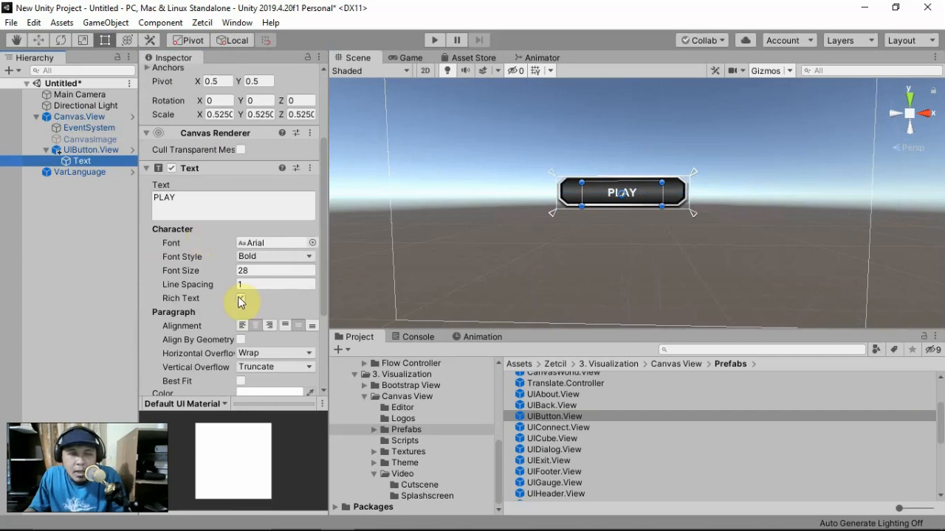
pyautogui.click(201, 199)
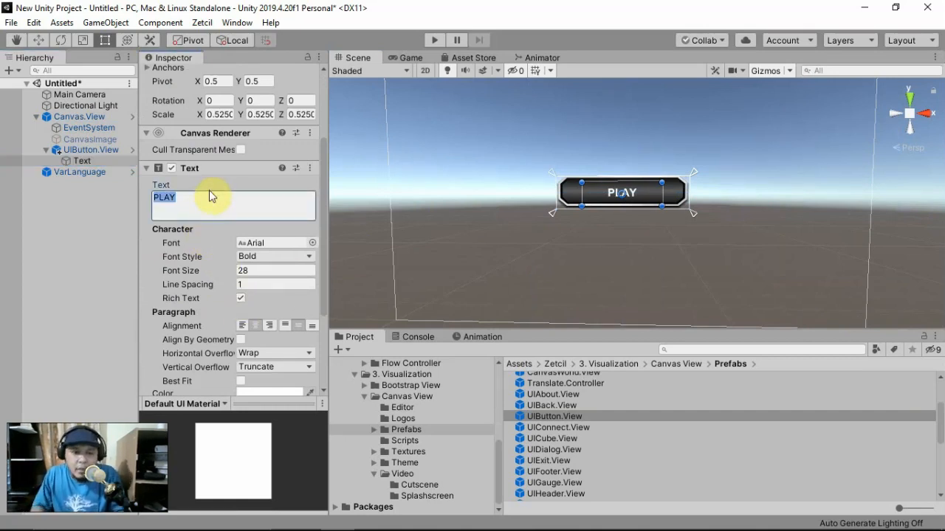
pyautogui.write('MAIN')
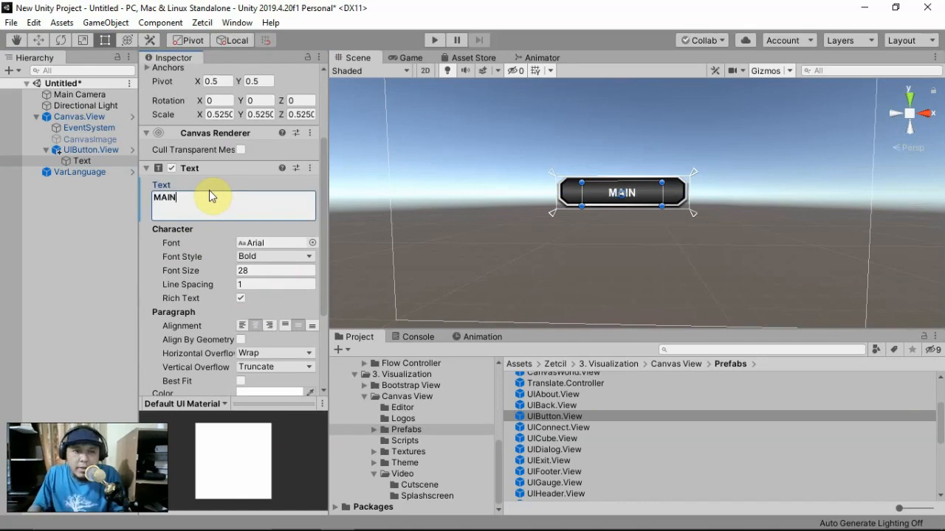
# - Attach the UITextMultiLanguage script from the Canvas View module's Scripts folder to the button's Text object
pyautogui.click(83, 172)
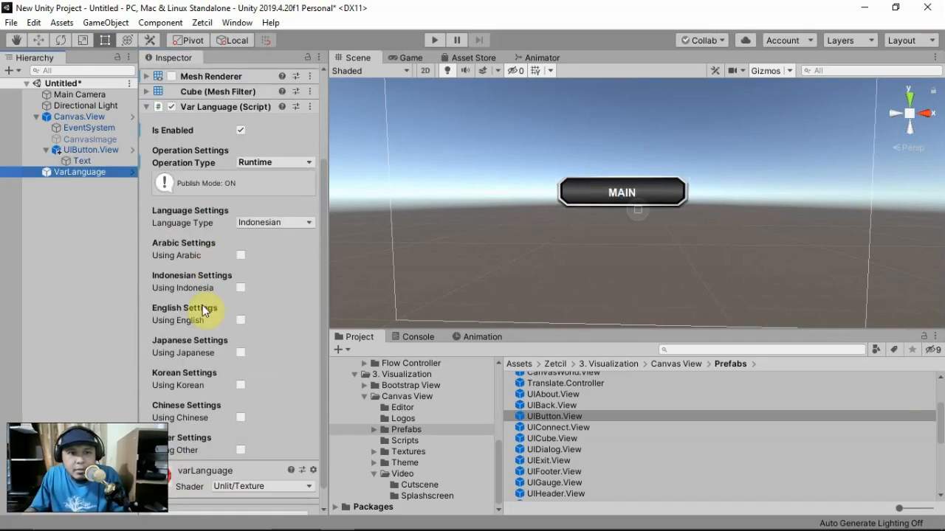
pyautogui.click(90, 157)
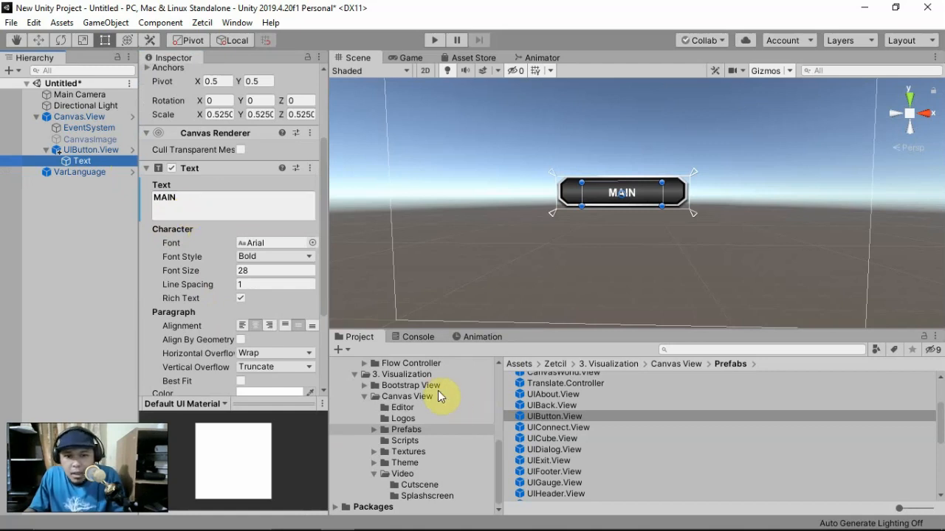
pyautogui.click(410, 441)
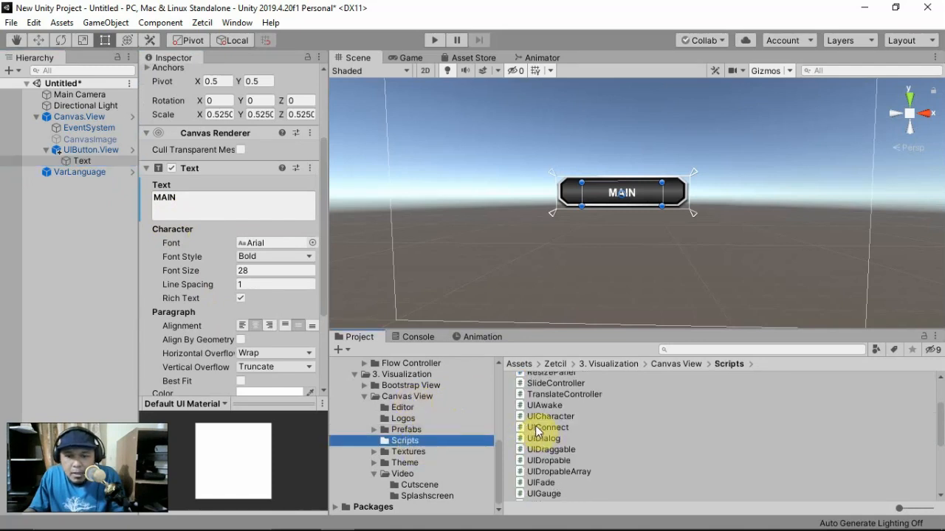
pyautogui.scroll(-5, 542, 433)
pyautogui.scroll(-1, 537, 432)
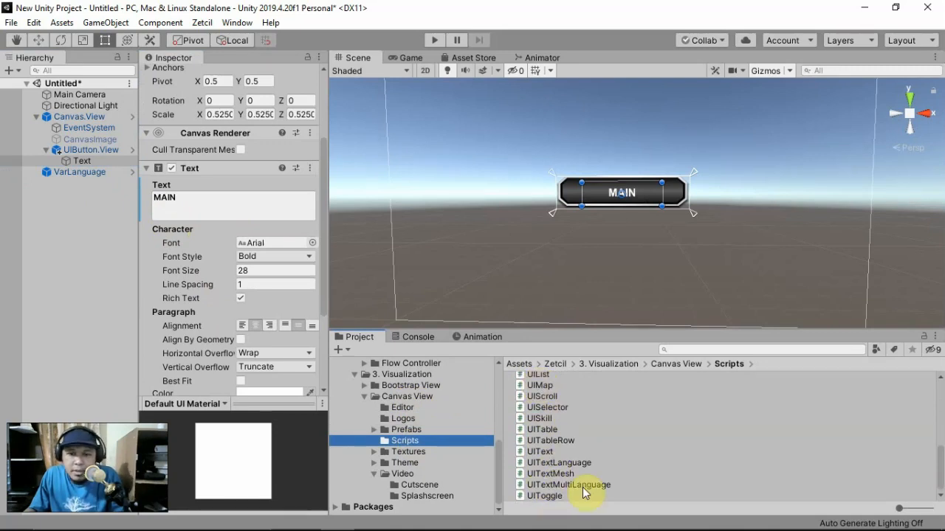
pyautogui.moveTo(591, 485); pyautogui.dragTo(111, 160)
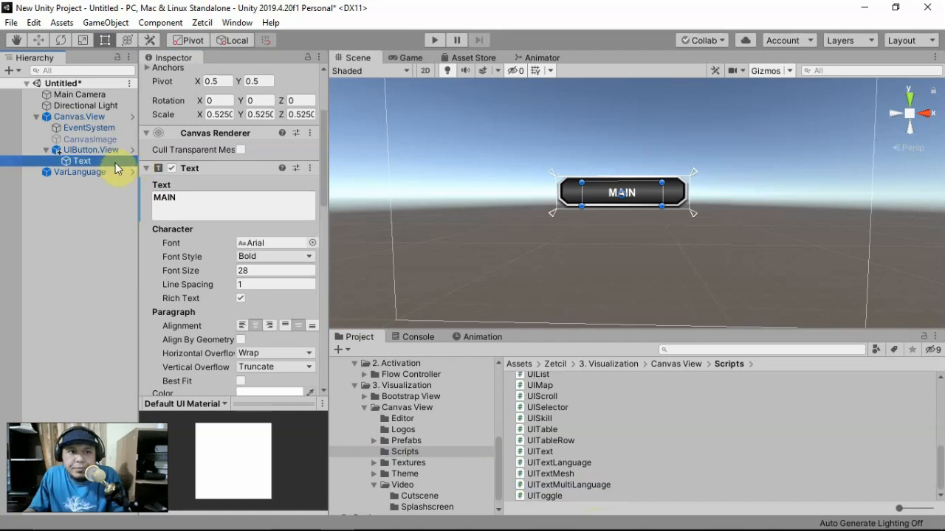
# - In the UI Text Multi Language component, assign the button's Text object as Target Text and VarLanguage as Target Language
pyautogui.scroll(-10, 221, 251)
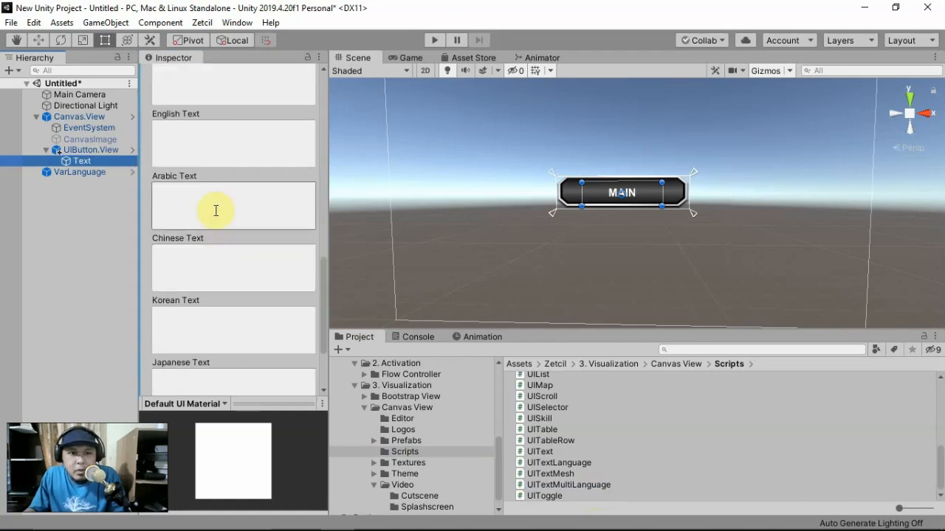
pyautogui.scroll(-3, 221, 221)
pyautogui.moveTo(323, 309); pyautogui.dragTo(324, 233)
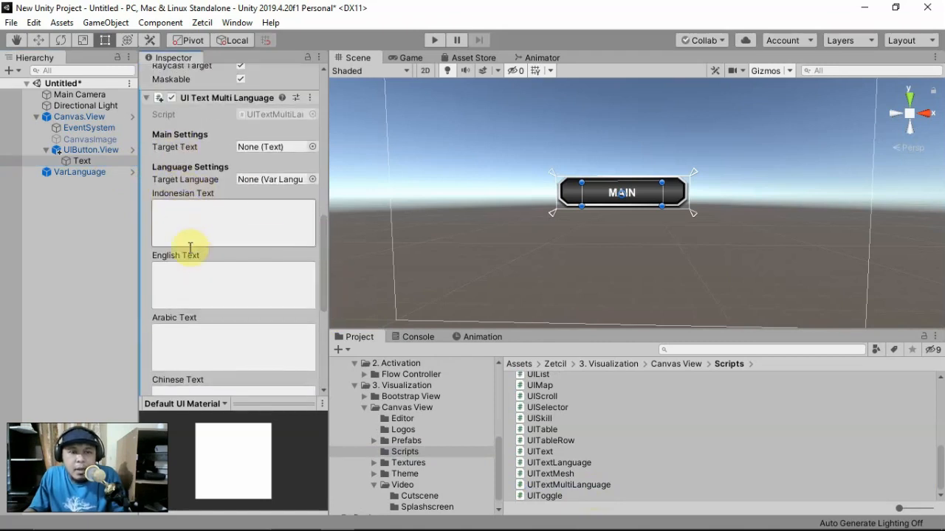
pyautogui.scroll(-3, 190, 249)
pyautogui.scroll(-3, 197, 173)
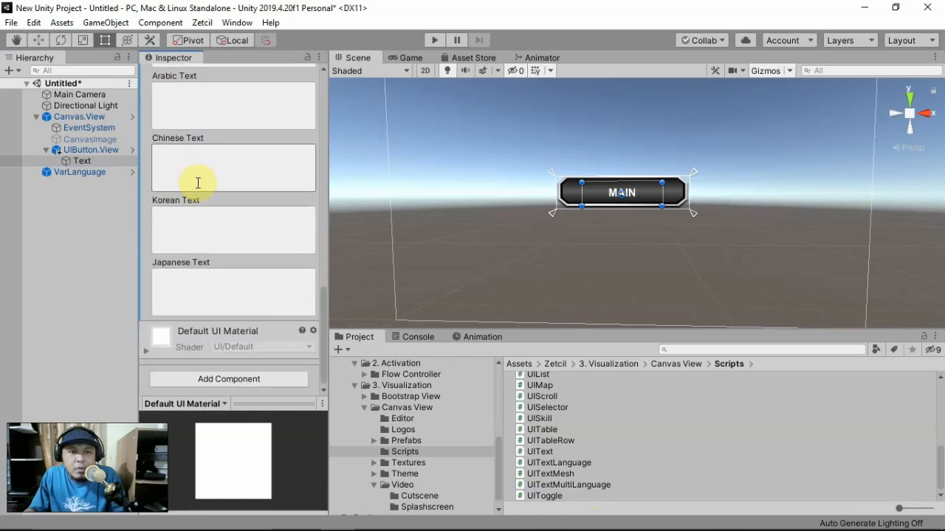
pyautogui.click(196, 276)
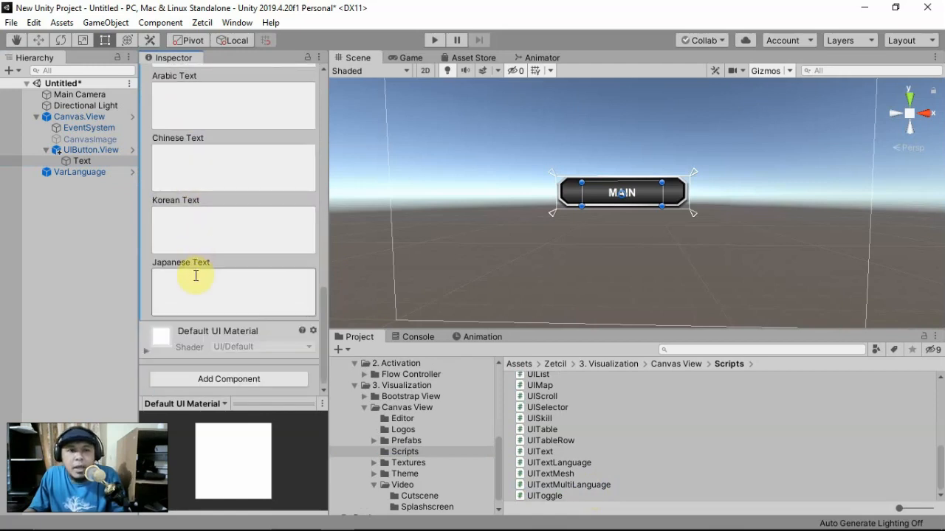
pyautogui.scroll(4, 196, 275)
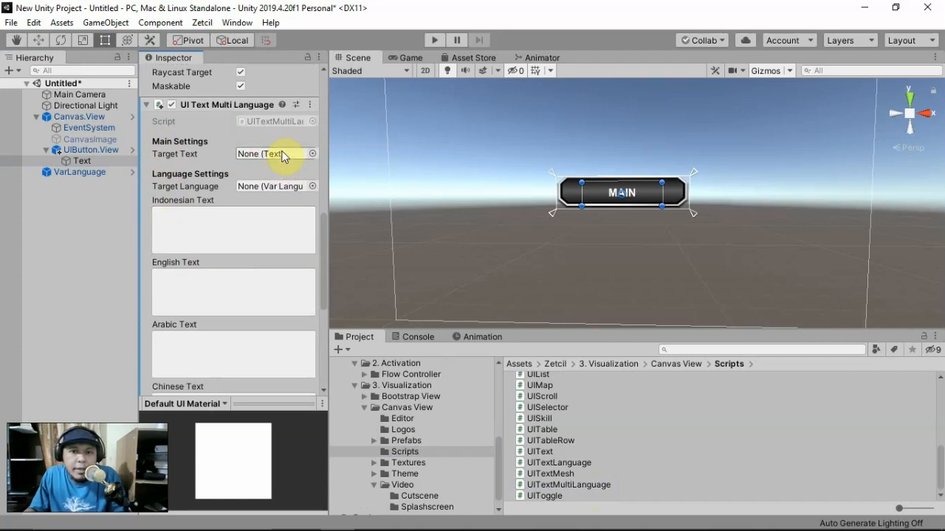
pyautogui.moveTo(87, 161); pyautogui.dragTo(274, 157)
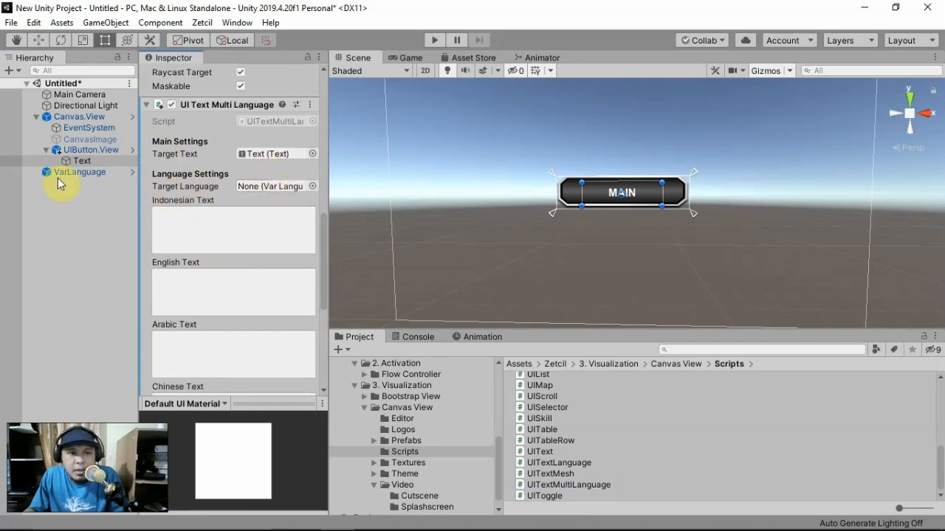
pyautogui.moveTo(62, 172); pyautogui.dragTo(262, 189)
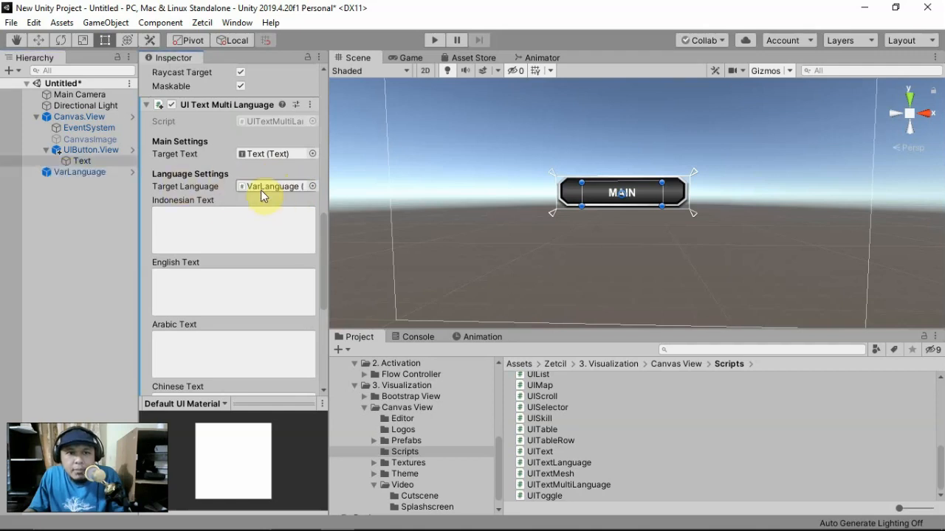
# - Set the component's Indonesian Text to MAIN and its English Text to PLAY
pyautogui.click(206, 232)
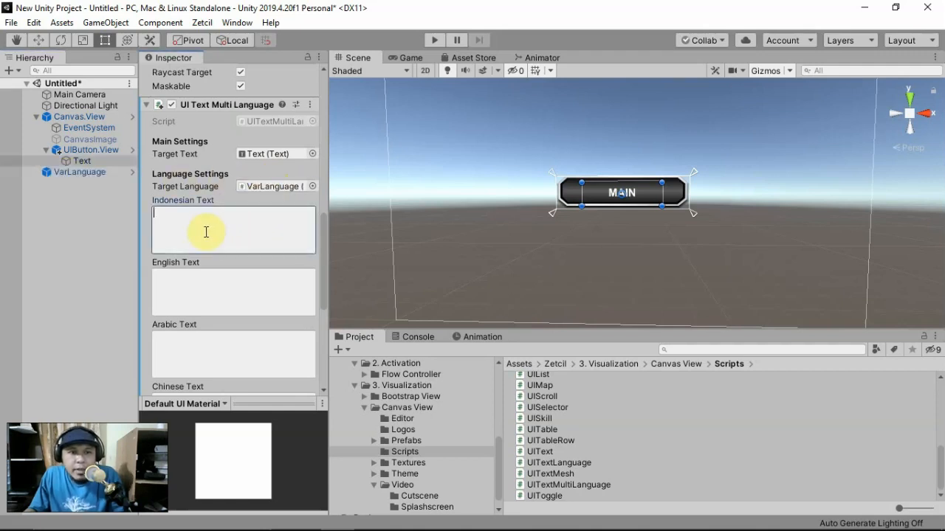
pyautogui.click(200, 295)
pyautogui.click(194, 352)
pyautogui.scroll(-3, 194, 352)
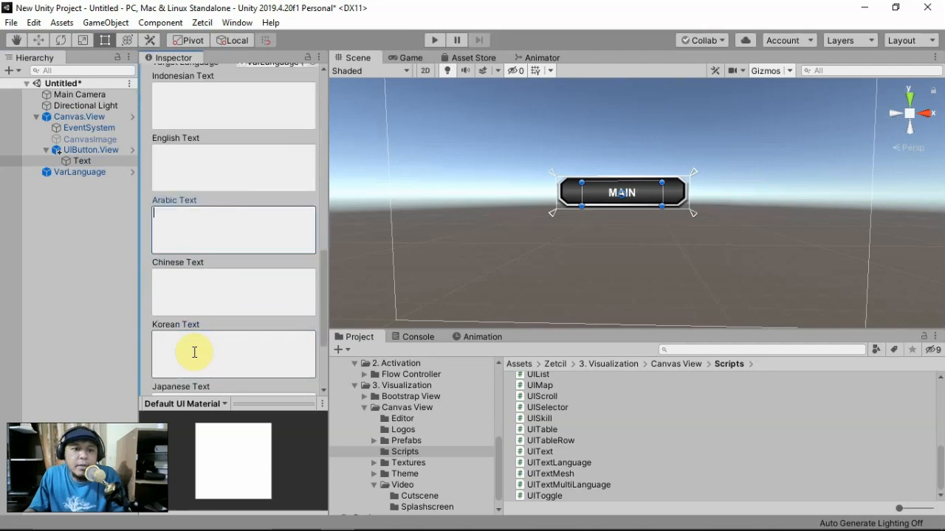
pyautogui.scroll(10, 193, 352)
pyautogui.scroll(-10, 198, 276)
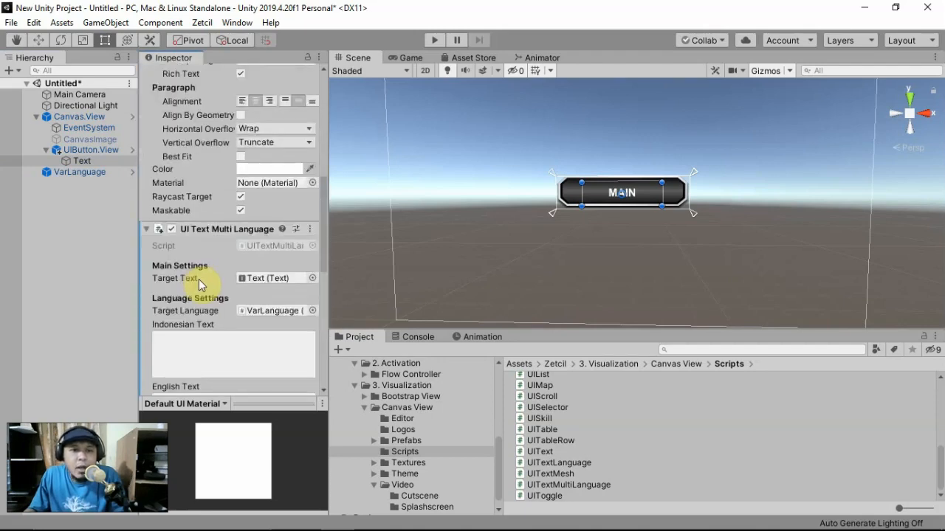
pyautogui.click(191, 241)
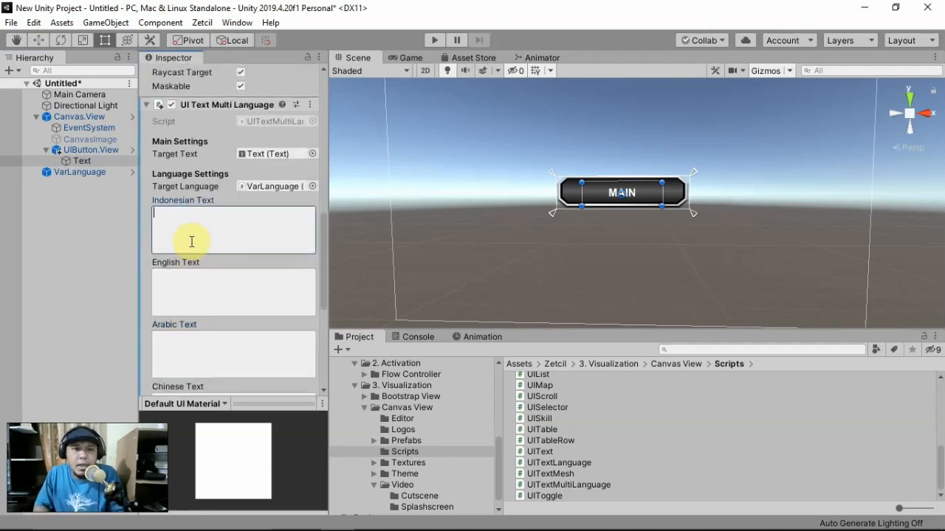
pyautogui.write('MAIN')
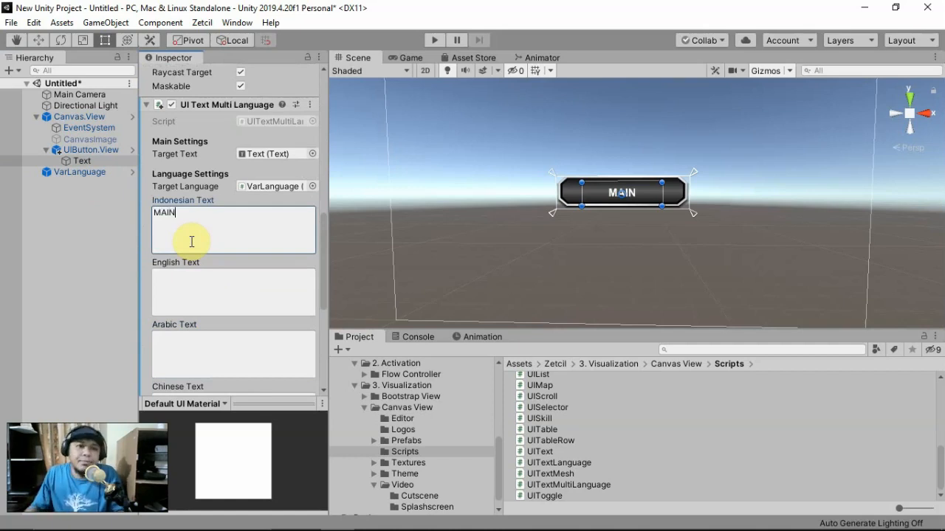
pyautogui.click(194, 288)
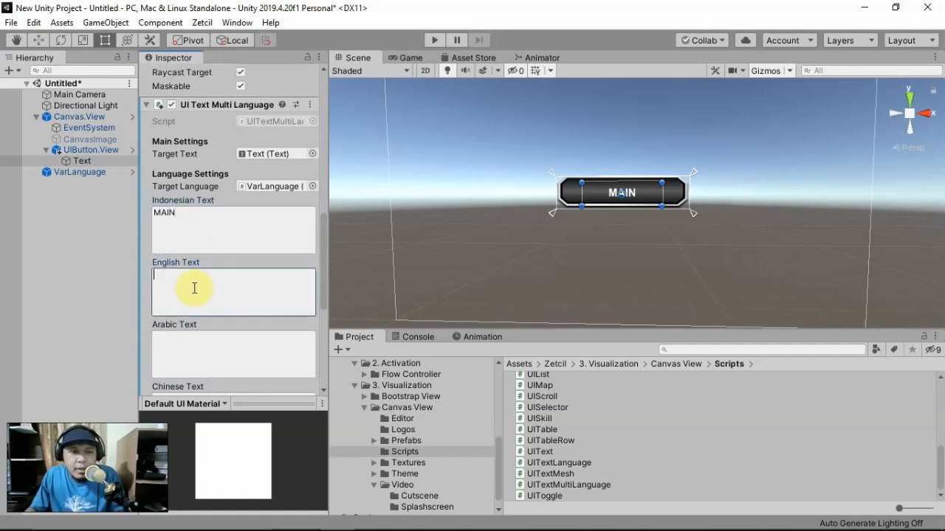
pyautogui.write('PLAY')
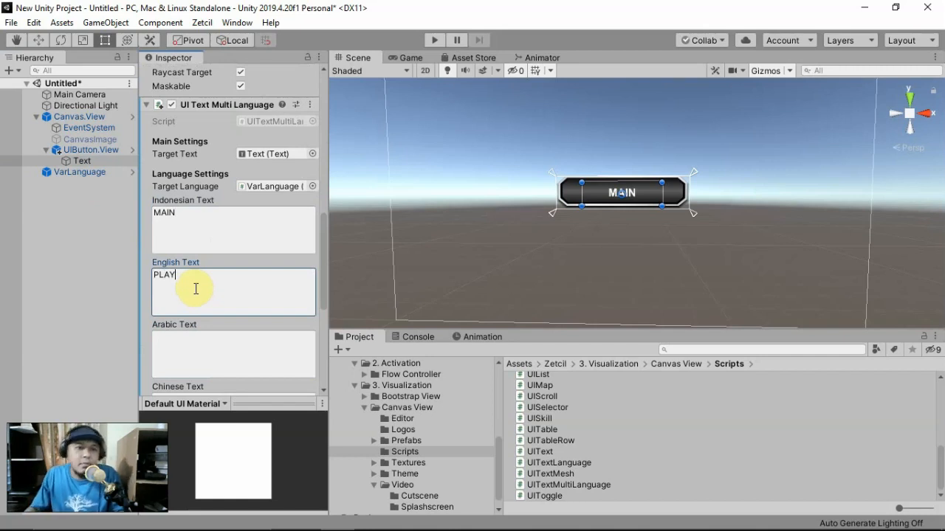
# - Make the component's Korean Text ready for entry, switch to the web browser and open Google Translate
pyautogui.scroll(-3, 195, 288)
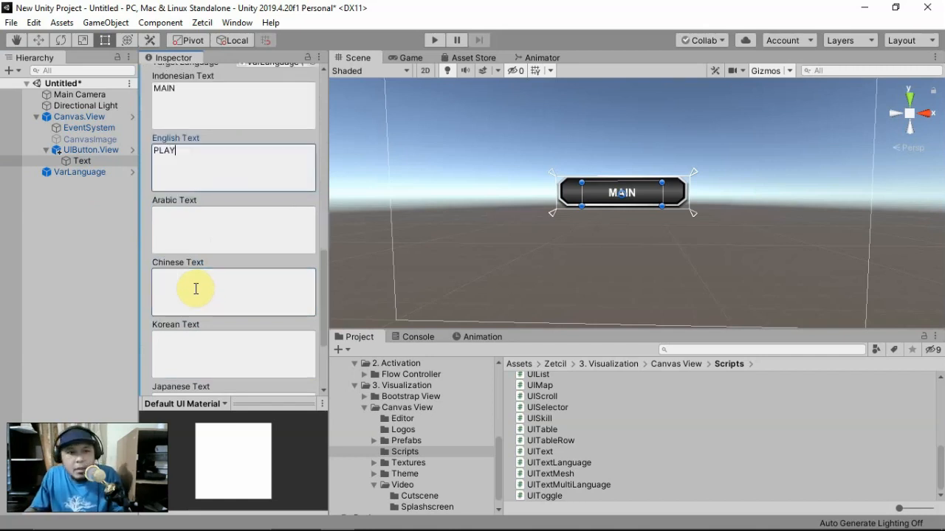
pyautogui.scroll(-3, 194, 288)
pyautogui.click(195, 233)
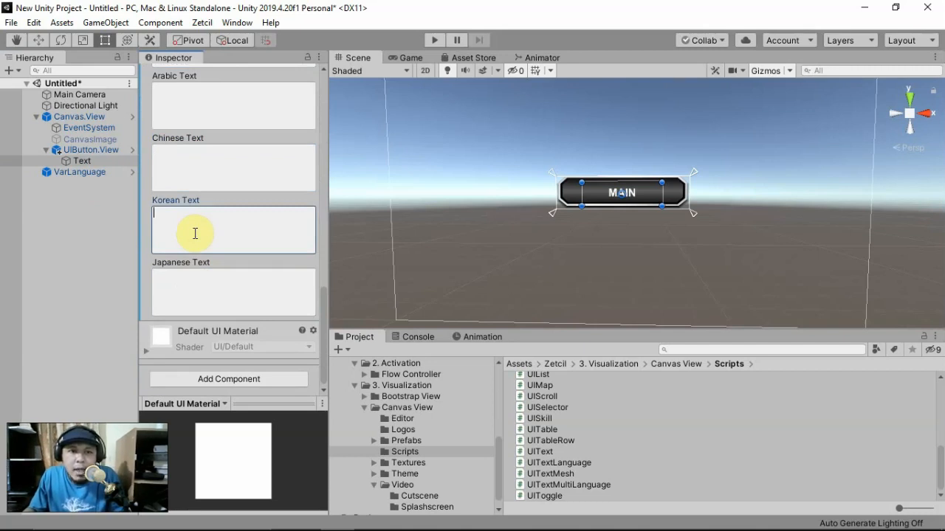
pyautogui.scroll(3, 206, 238)
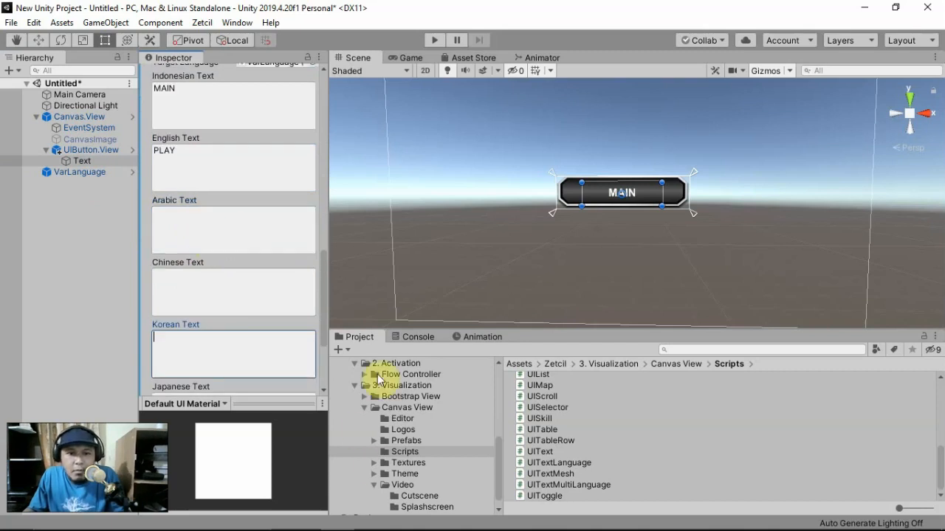
pyautogui.click(375, 518)
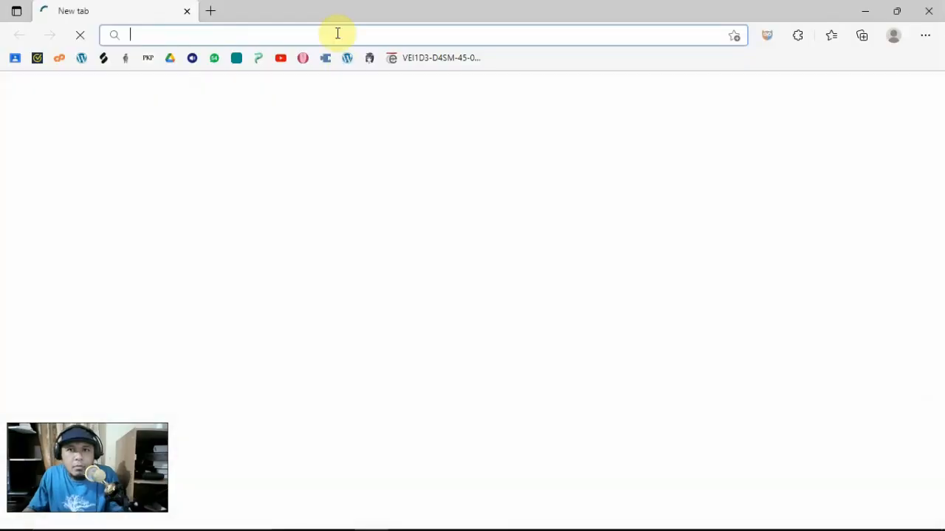
pyautogui.write('tr')
pyautogui.press('Return')
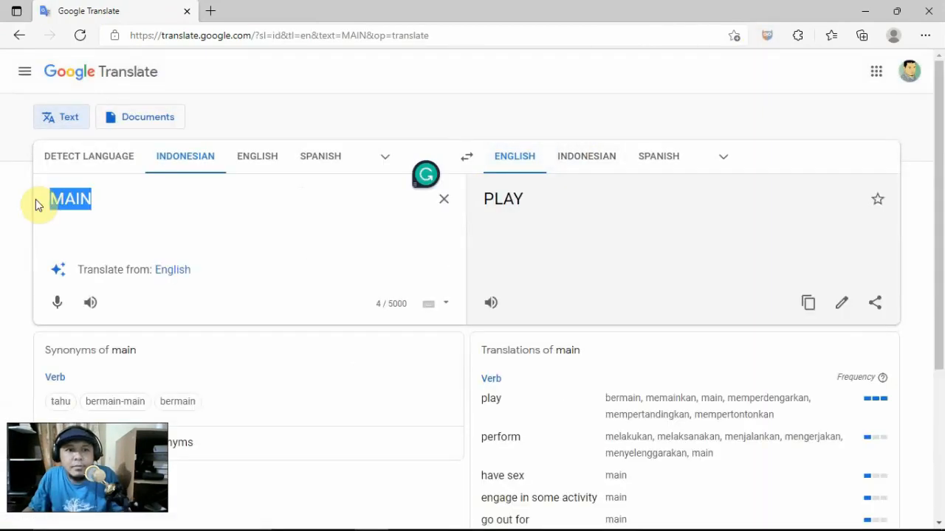
# - Enter MAIN as the Indonesian source text in Google Translate and set the target language to Korean
pyautogui.press('BackSpace')
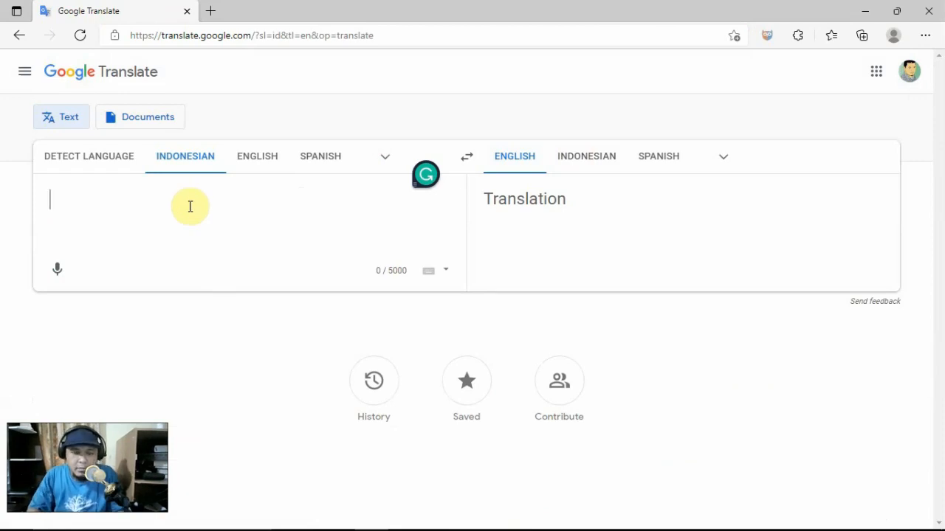
pyautogui.write('MAIN')
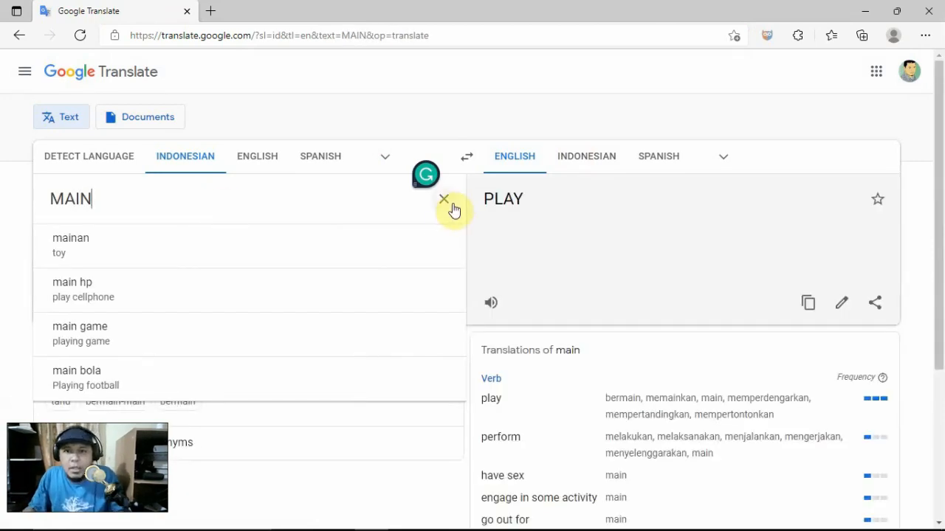
pyautogui.click(725, 159)
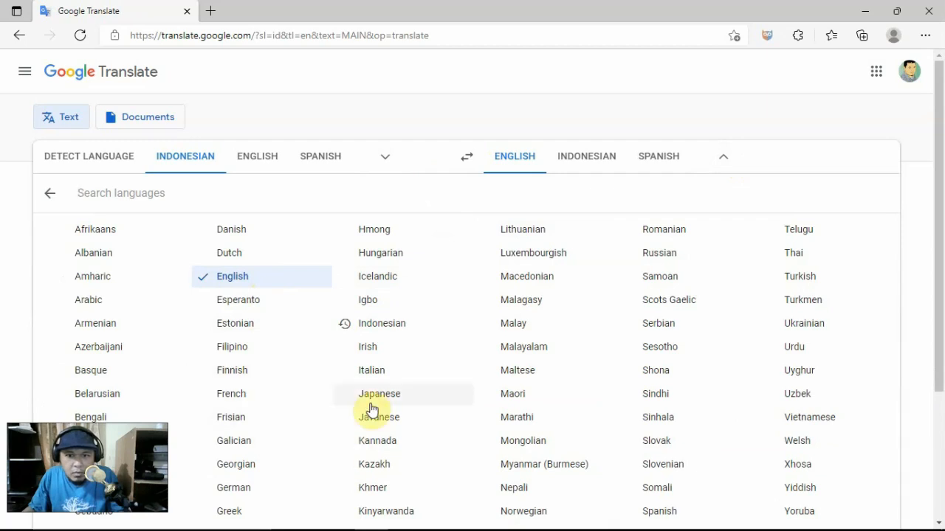
pyautogui.scroll(-1, 393, 428)
pyautogui.click(390, 465)
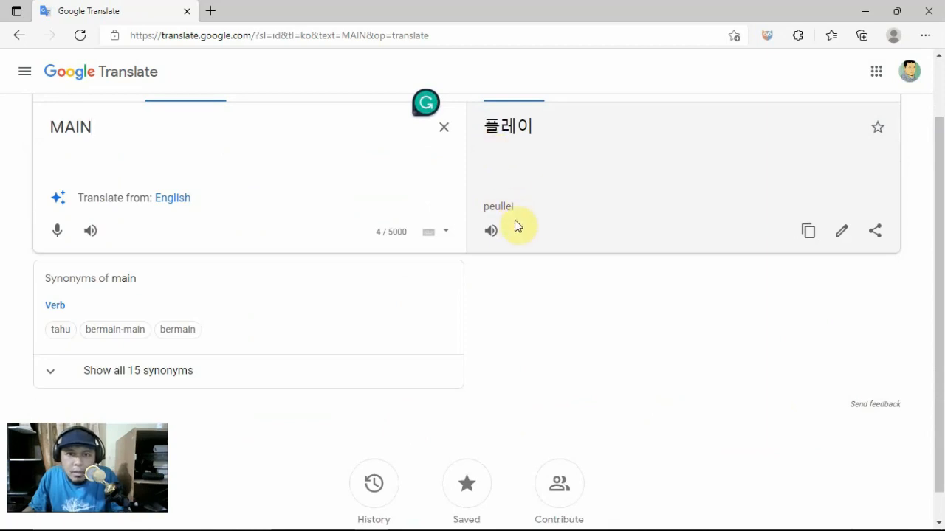
# - Copy the Korean translation 플레이 and paste it into the component's Korean Text back in Unity
pyautogui.doubleClick(502, 138)
pyautogui.moveTo(537, 131); pyautogui.dragTo(489, 127)
pyautogui.hotkey('ctrl', 'c')
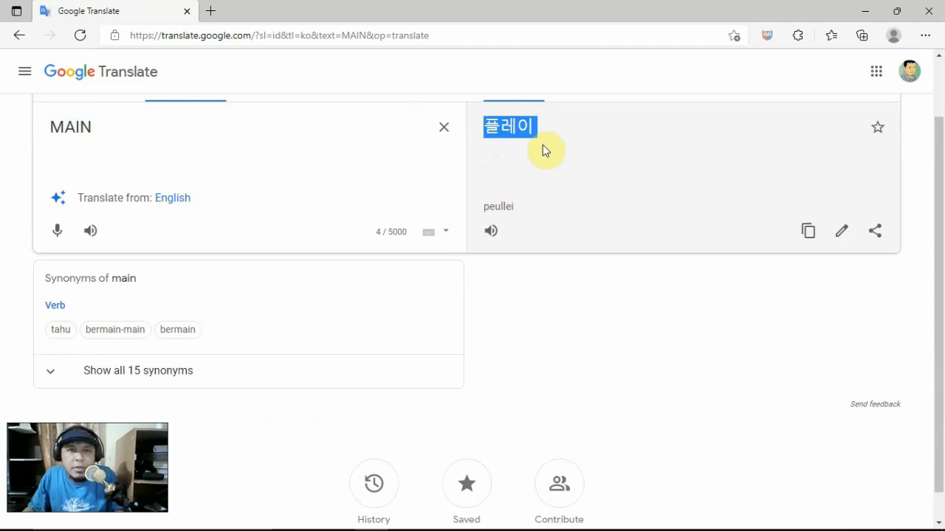
pyautogui.hotkey('alt', 'Tab')
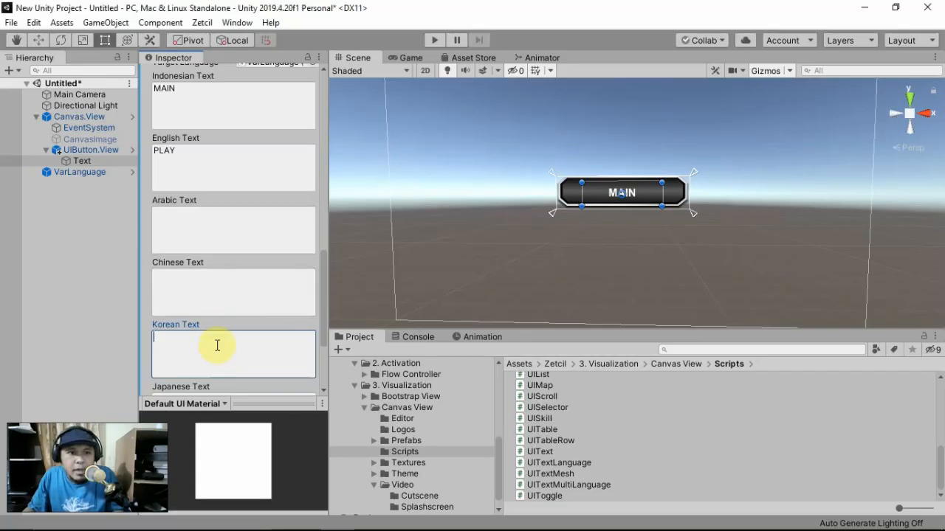
pyautogui.hotkey('ctrl', 'v')
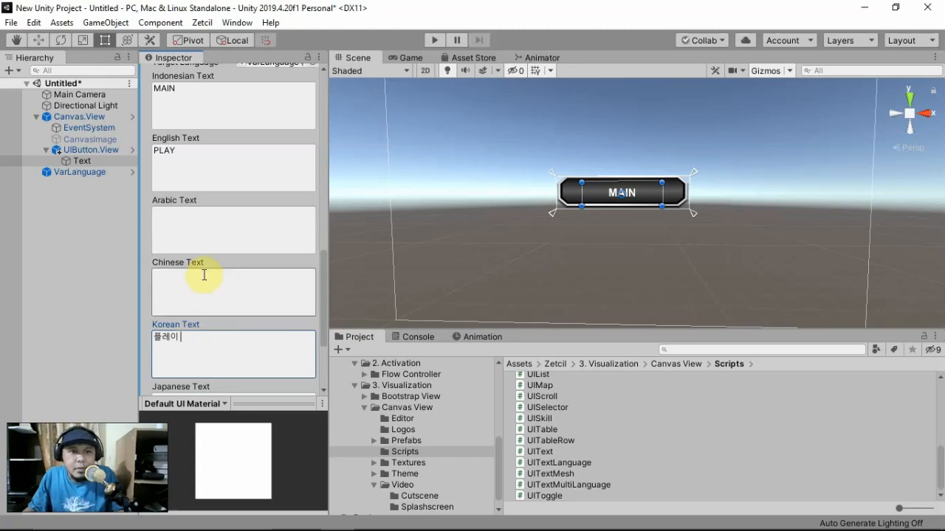
# - Review the Indonesian, English and Korean texts and run the scene briefly to check the button's label
pyautogui.scroll(5, 205, 232)
pyautogui.scroll(-4, 208, 240)
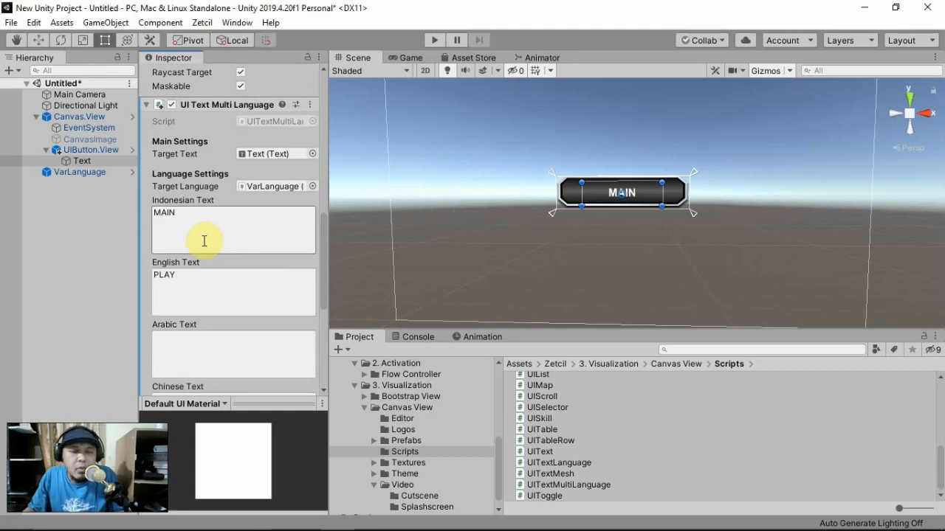
pyautogui.doubleClick(188, 213)
pyautogui.doubleClick(195, 278)
pyautogui.scroll(-4, 196, 292)
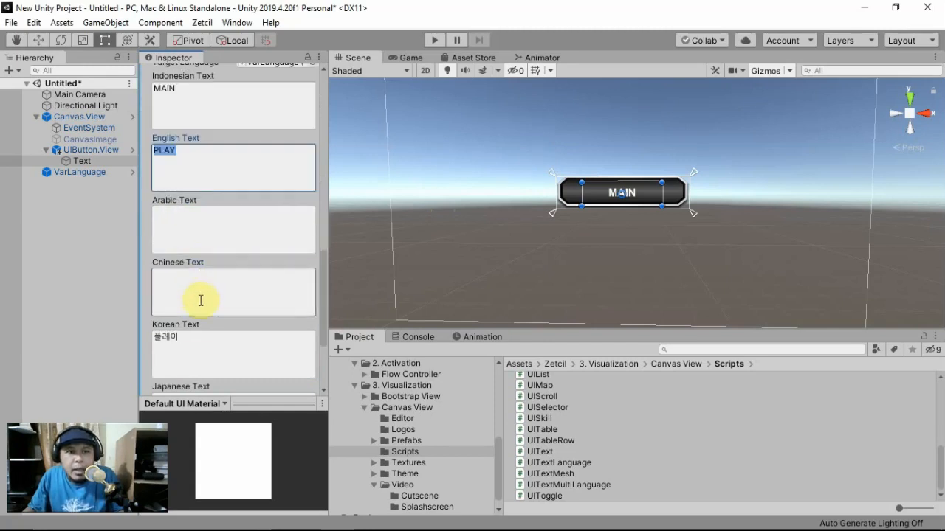
pyautogui.click(199, 342)
pyautogui.doubleClick(200, 342)
pyautogui.click(209, 341)
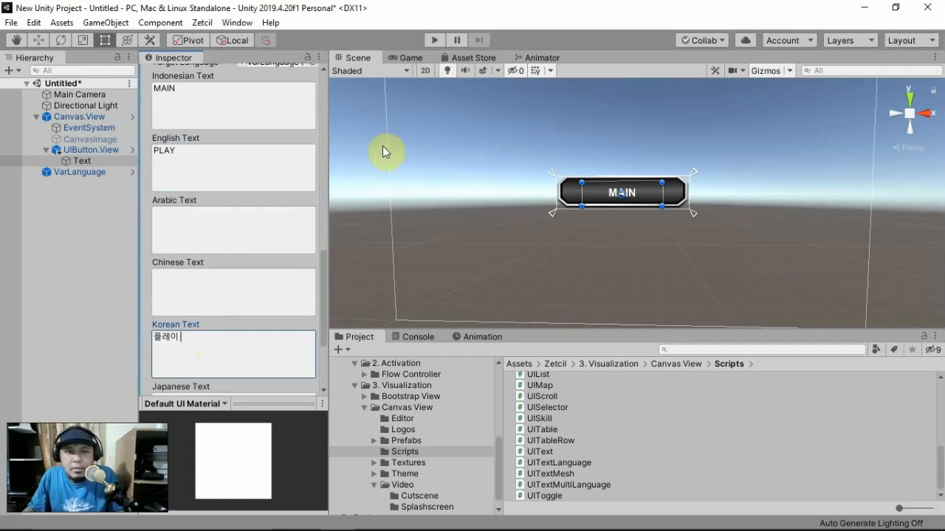
pyautogui.click(435, 39)
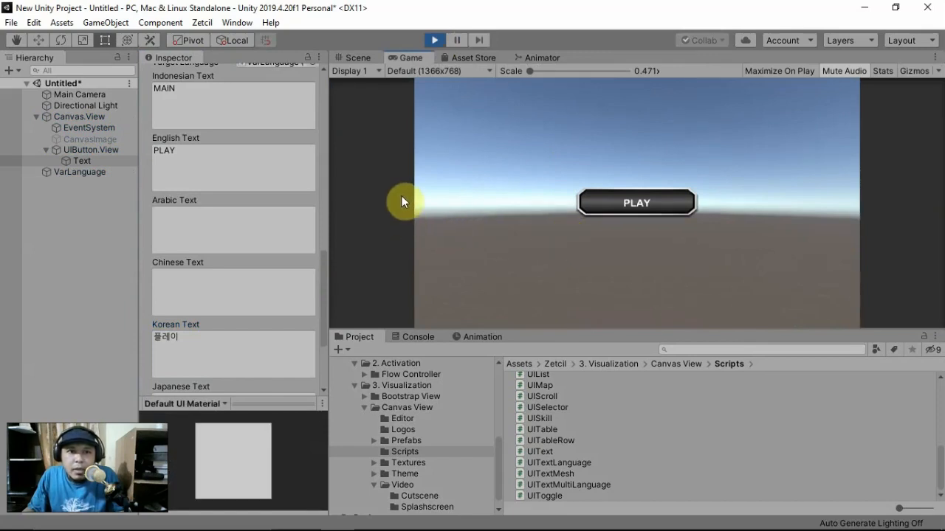
pyautogui.click(433, 40)
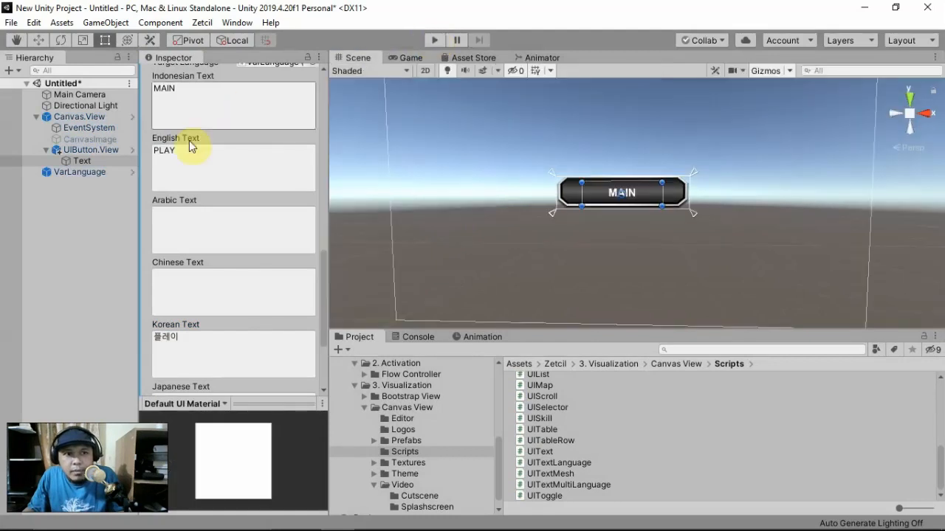
# - Set VarLanguage's Operation Type to Initialize and test-run the scene with Indonesian as the language
pyautogui.click(88, 174)
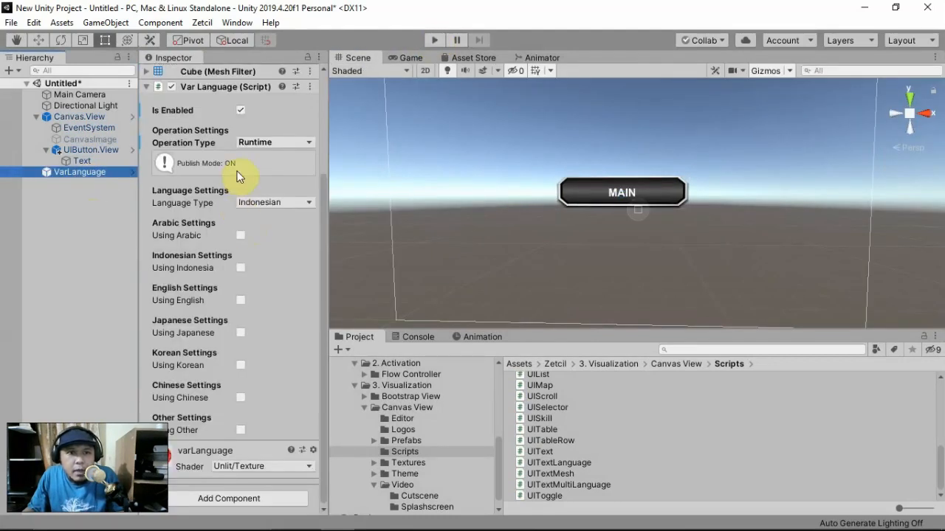
pyautogui.click(263, 144)
pyautogui.click(275, 174)
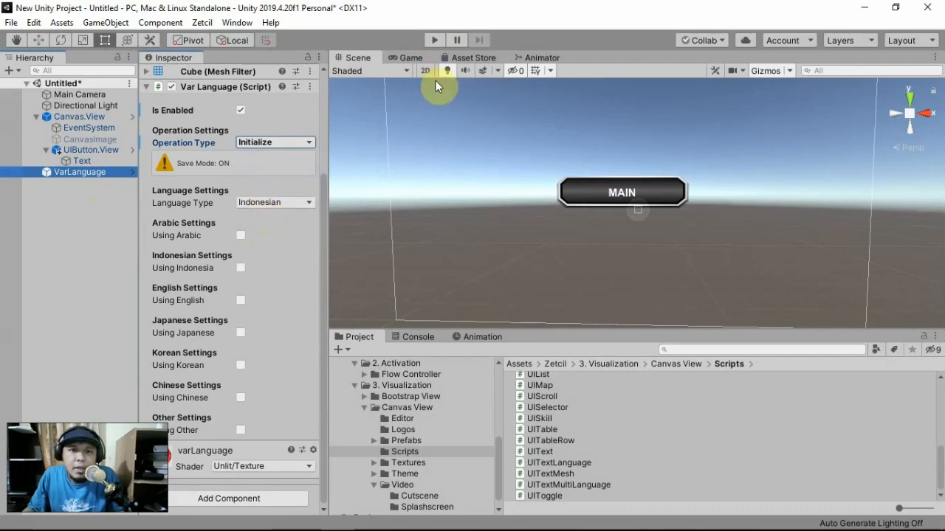
pyautogui.click(435, 40)
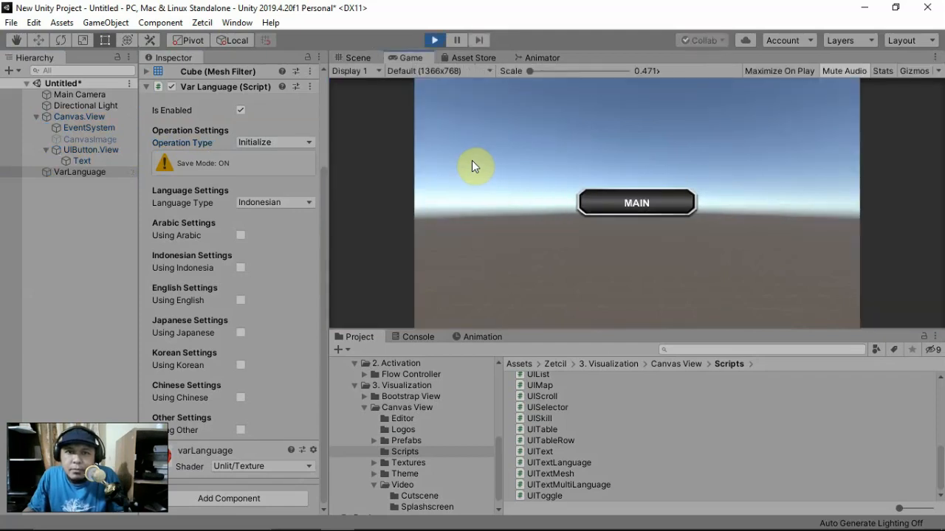
pyautogui.click(435, 41)
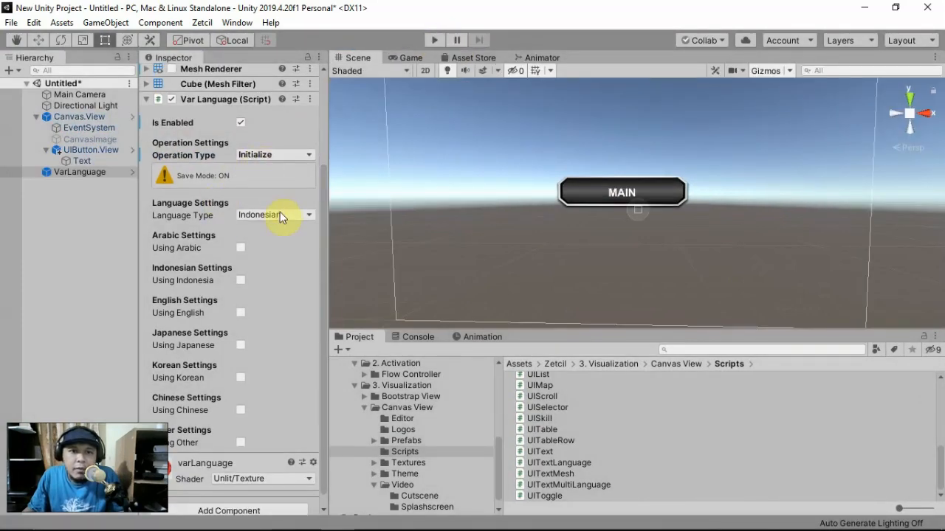
# - Set VarLanguage's Language Type to English and test-run the scene to check the button's label
pyautogui.click(279, 215)
pyautogui.click(280, 248)
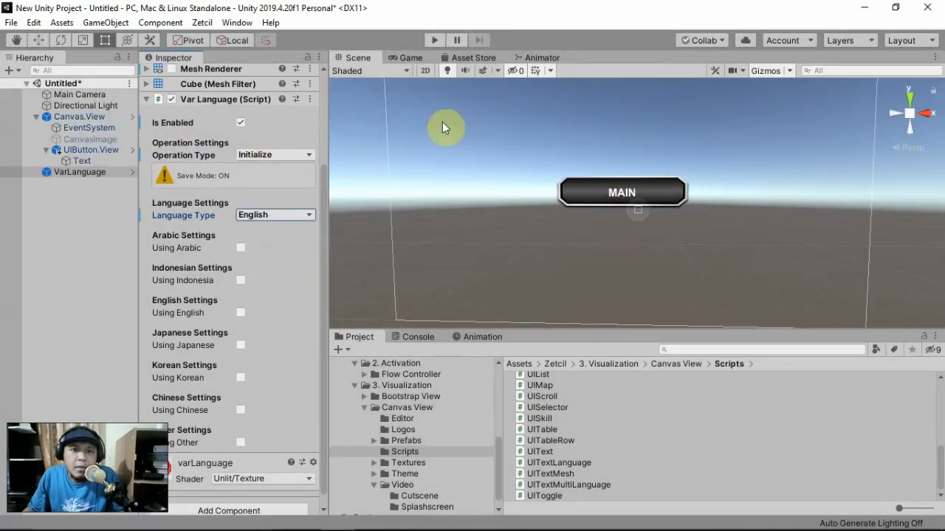
pyautogui.click(434, 41)
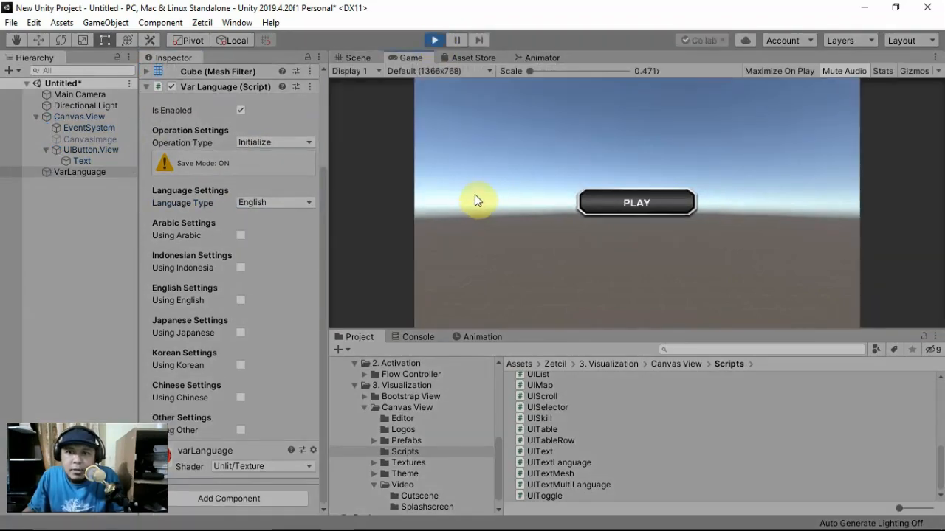
pyautogui.click(434, 40)
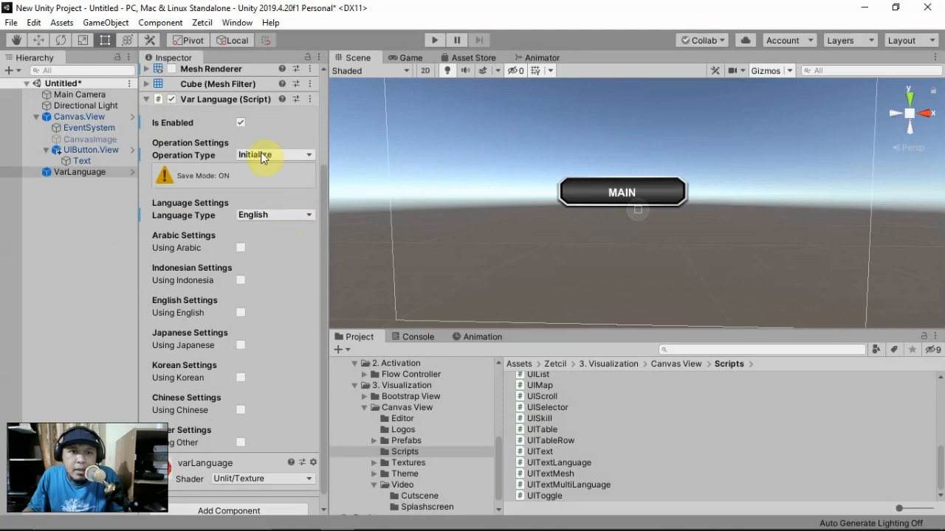
# - Set the Language Type to Korean and test-run the scene, switching Operation Type to Runtime during play before stopping
pyautogui.click(276, 215)
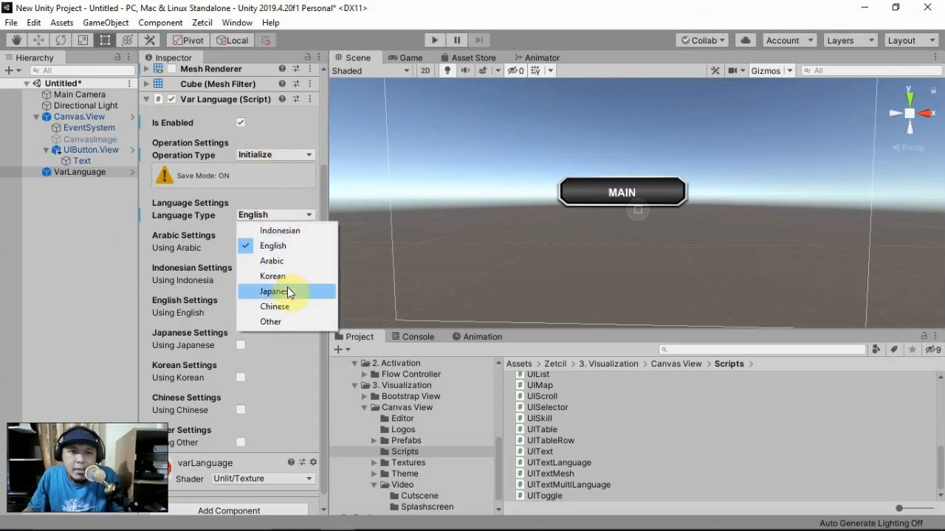
pyautogui.click(287, 276)
pyautogui.click(435, 40)
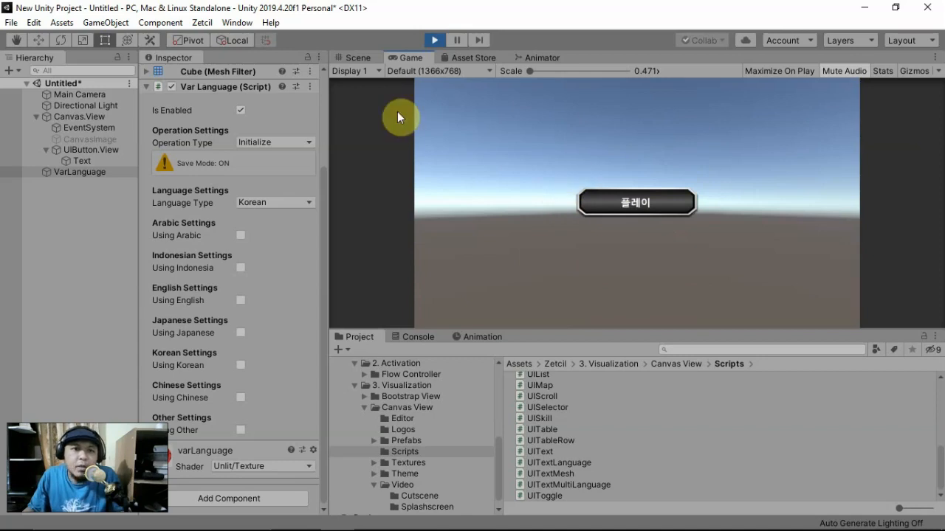
pyautogui.click(279, 144)
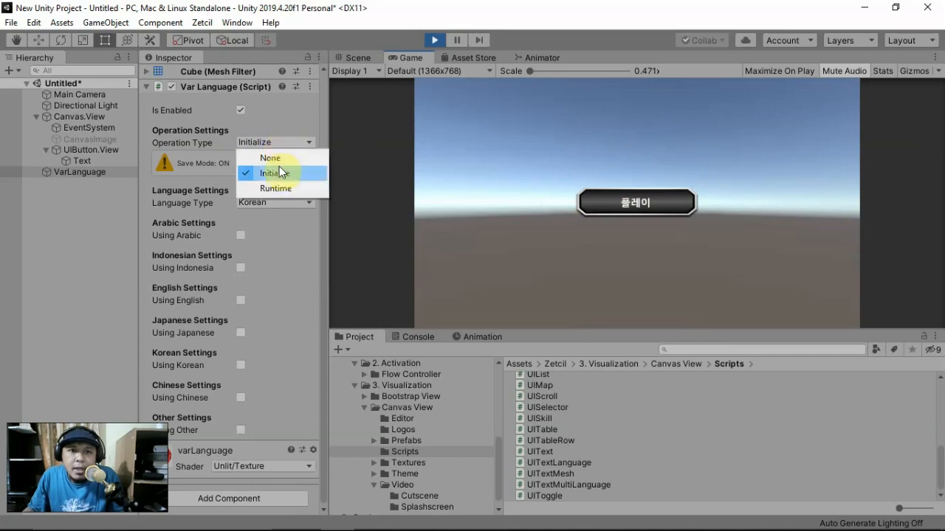
pyautogui.click(294, 185)
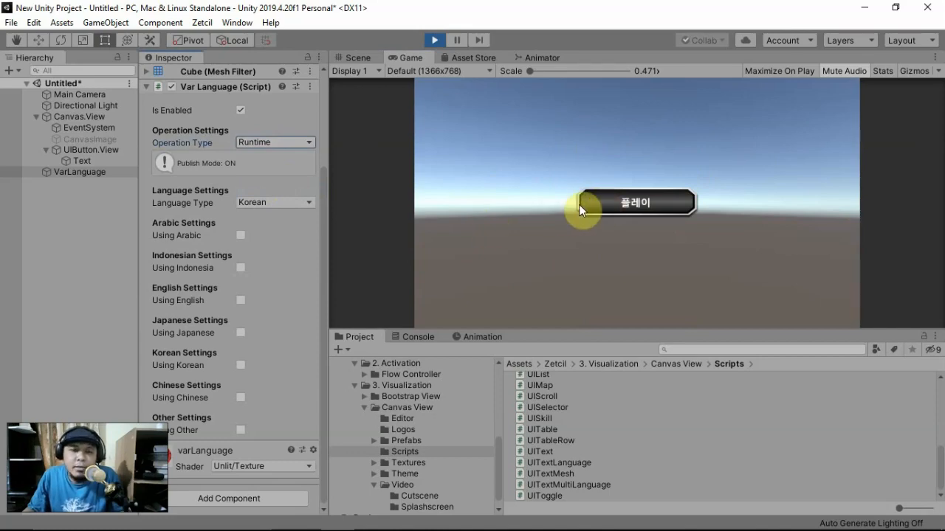
pyautogui.click(434, 41)
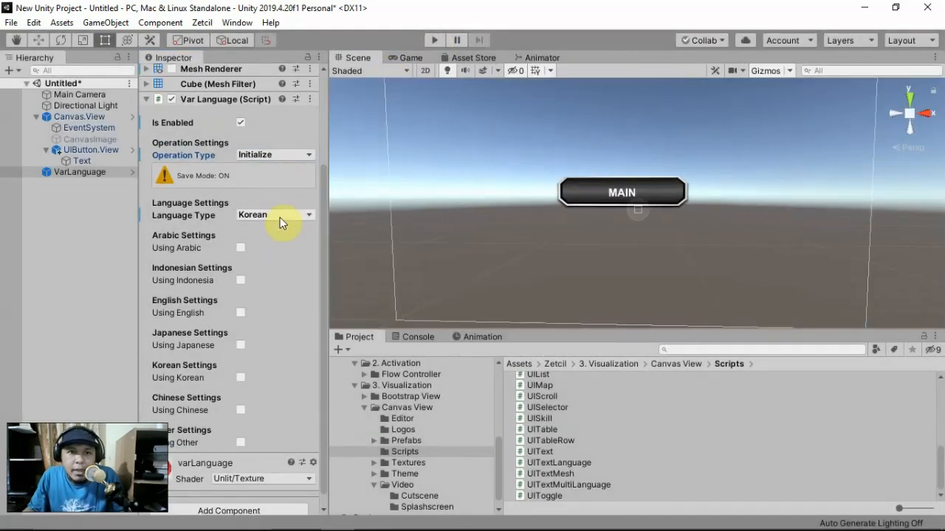
# - Set VarLanguage's Language Type to Indonesian and run the scene once in Initialize mode to save that language
pyautogui.click(280, 218)
pyautogui.click(288, 231)
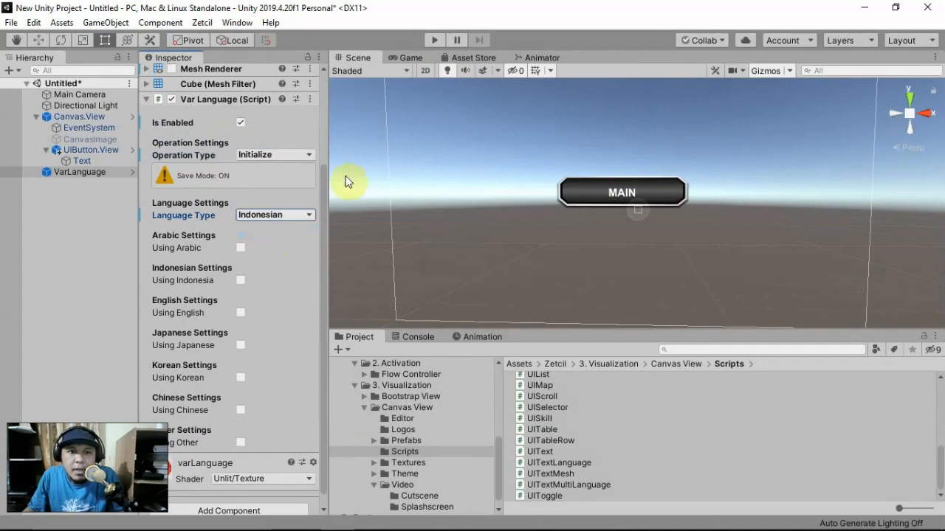
pyautogui.click(435, 43)
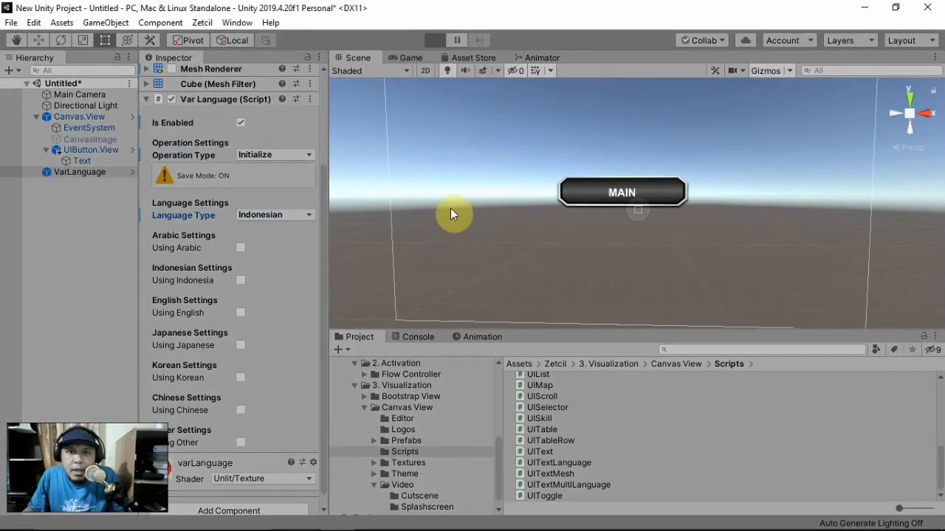
pyautogui.click(436, 41)
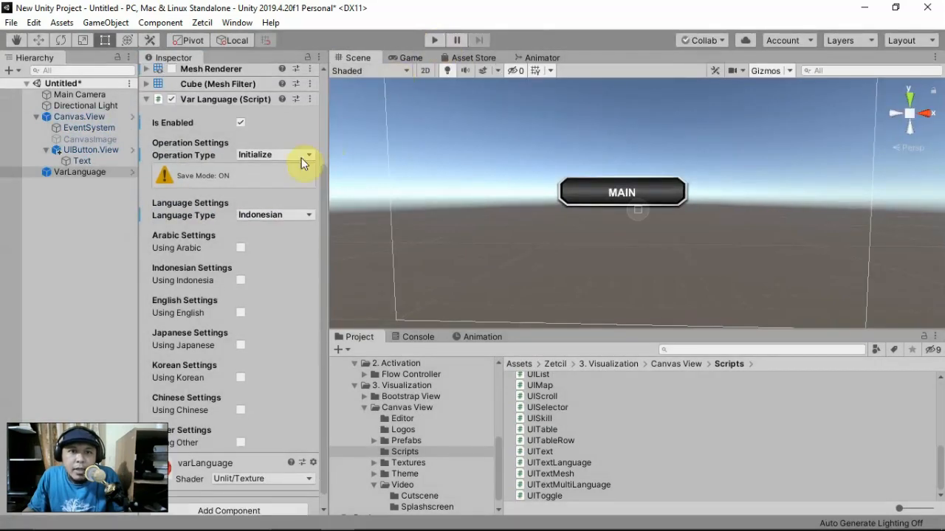
# - Set VarLanguage's Operation Type to Runtime and its Language Type to Korean
pyautogui.click(295, 156)
pyautogui.click(287, 204)
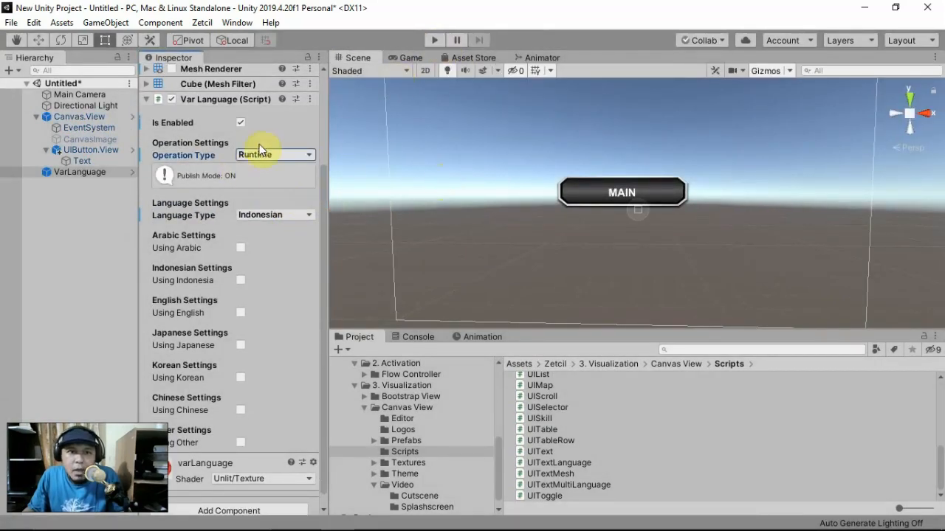
pyautogui.click(286, 216)
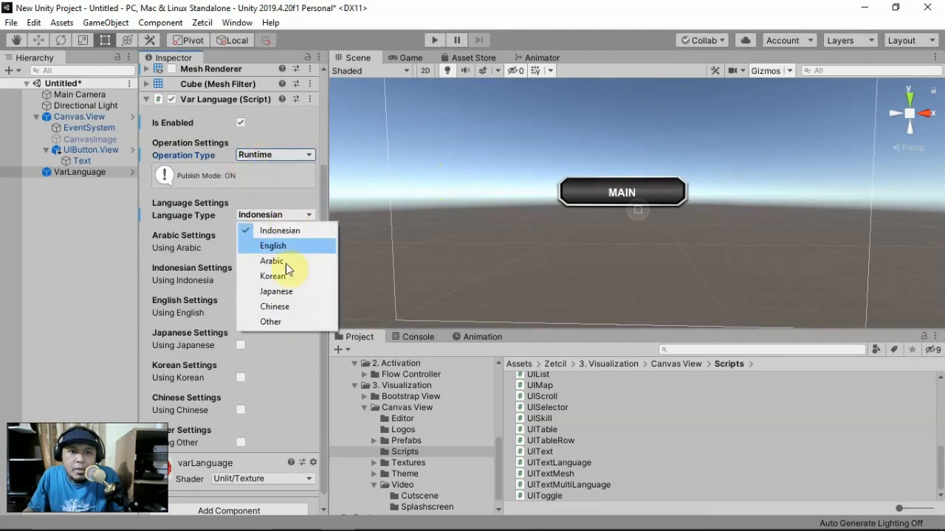
pyautogui.click(285, 279)
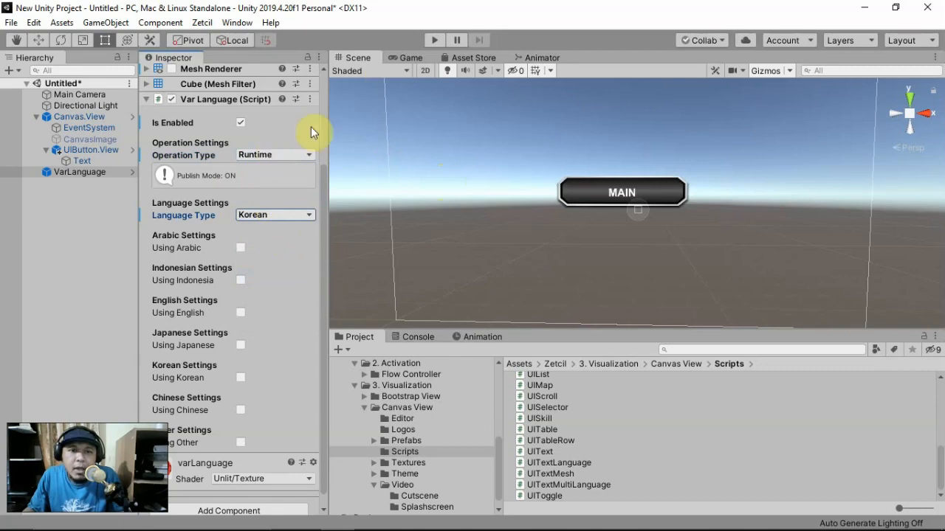
# - Test-run the scene in Runtime mode to check VarLanguage's language and the button's label, and stop playback
pyautogui.click(436, 37)
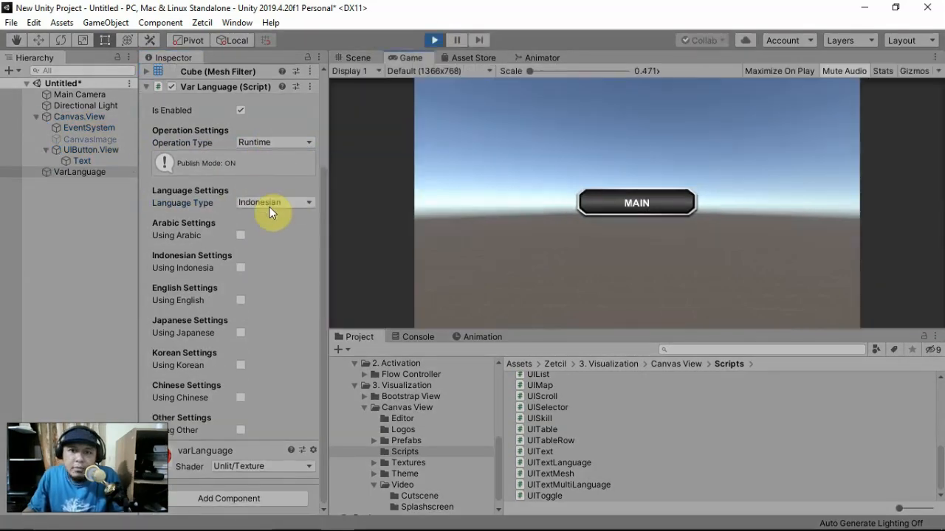
pyautogui.click(435, 40)
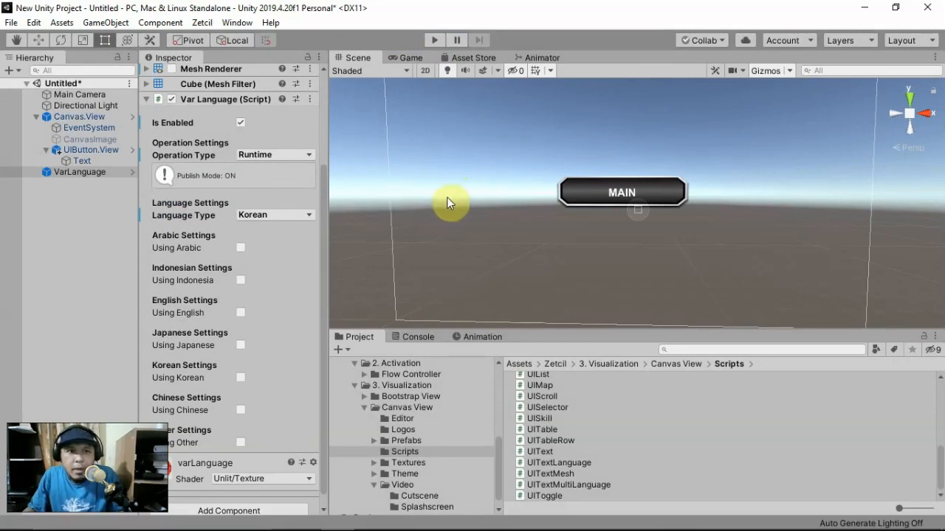
# - Duplicate UIButton.View and place the copy directly below the original MAIN button
pyautogui.click(46, 149)
pyautogui.click(68, 150)
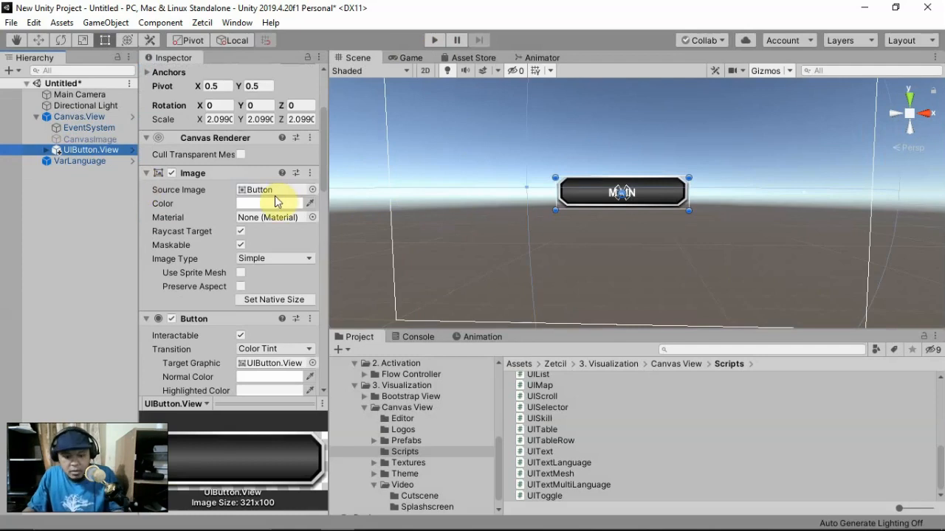
pyautogui.hotkey('ctrl', 'd')
pyautogui.moveTo(671, 196); pyautogui.dragTo(672, 234)
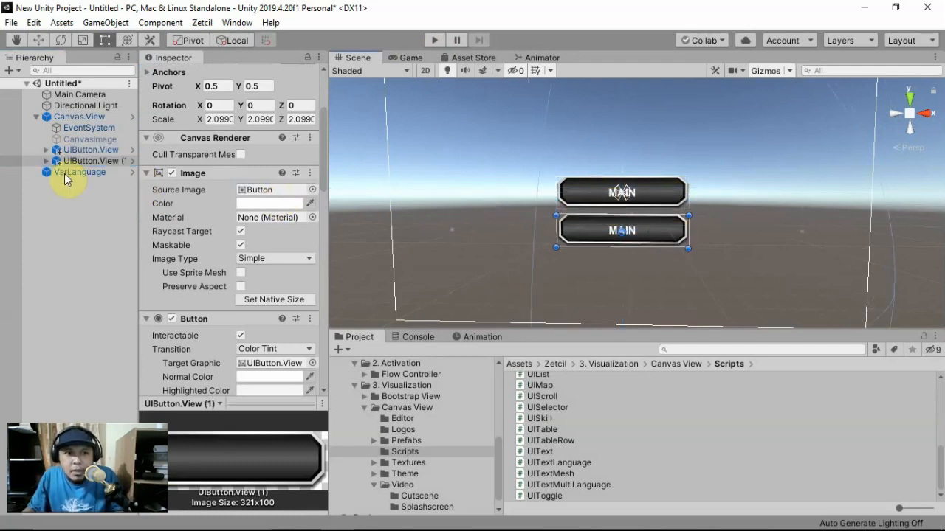
# - Set the duplicated button's Text component to BAHASA
pyautogui.click(46, 160)
pyautogui.click(81, 172)
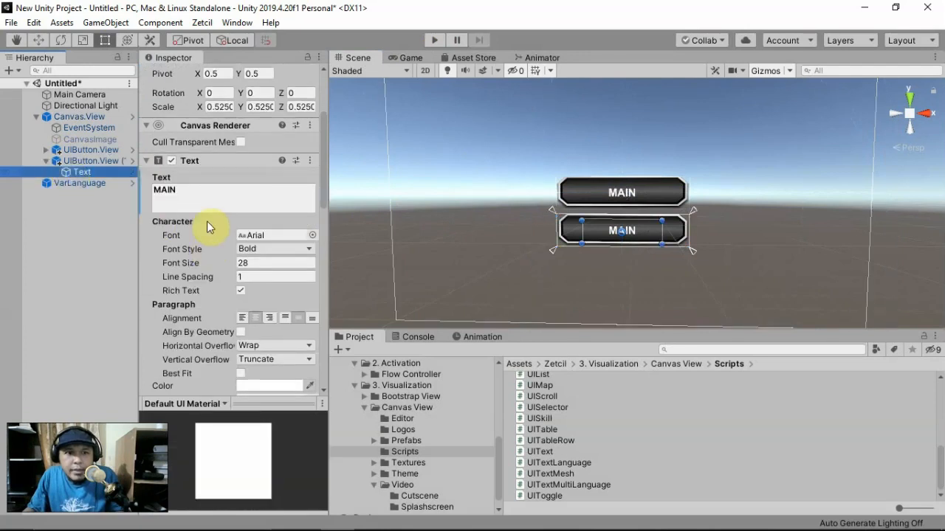
pyautogui.click(208, 197)
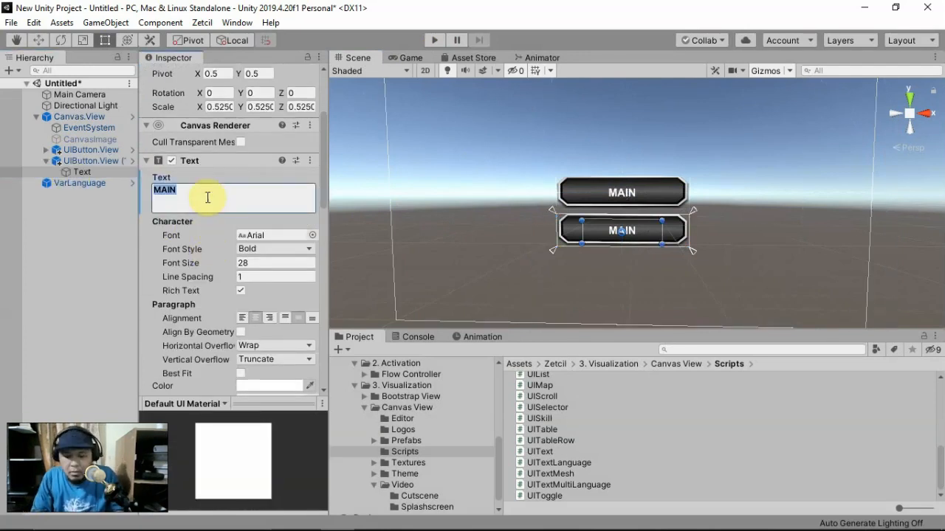
pyautogui.write('BAHA')
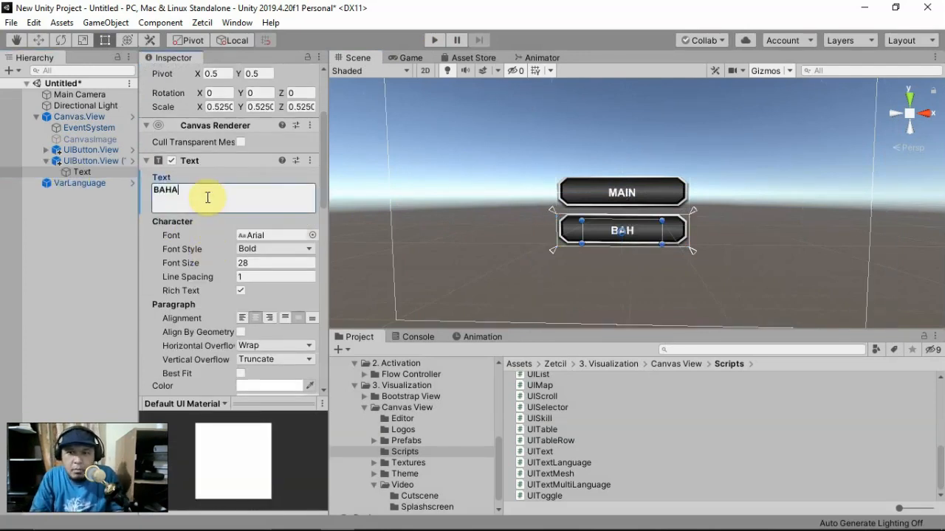
pyautogui.write('SA')
# - In the copy's UI Text Multi Language component, set the Indonesian Text to BAHASA and the English Text to LANGUAGE
pyautogui.scroll(-7, 208, 197)
pyautogui.click(204, 302)
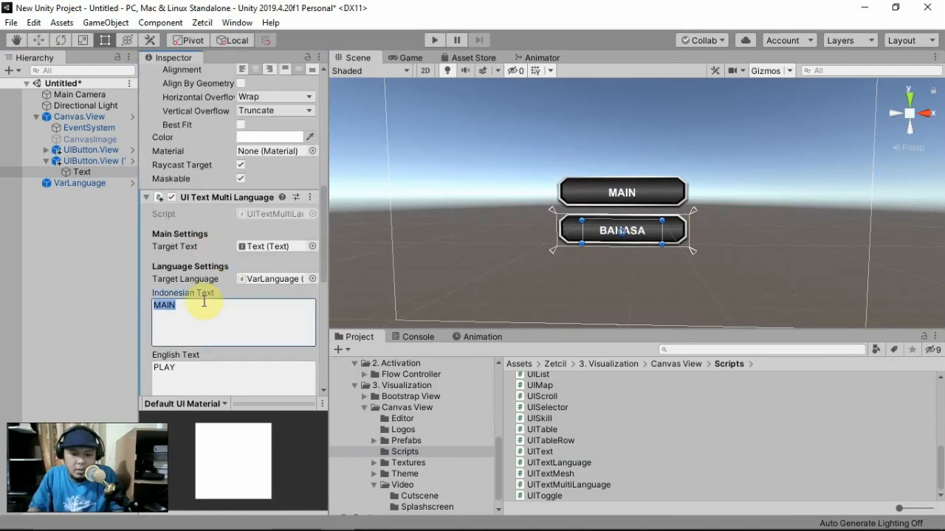
pyautogui.write('BAHASA')
pyautogui.scroll(-4, 203, 299)
pyautogui.click(203, 273)
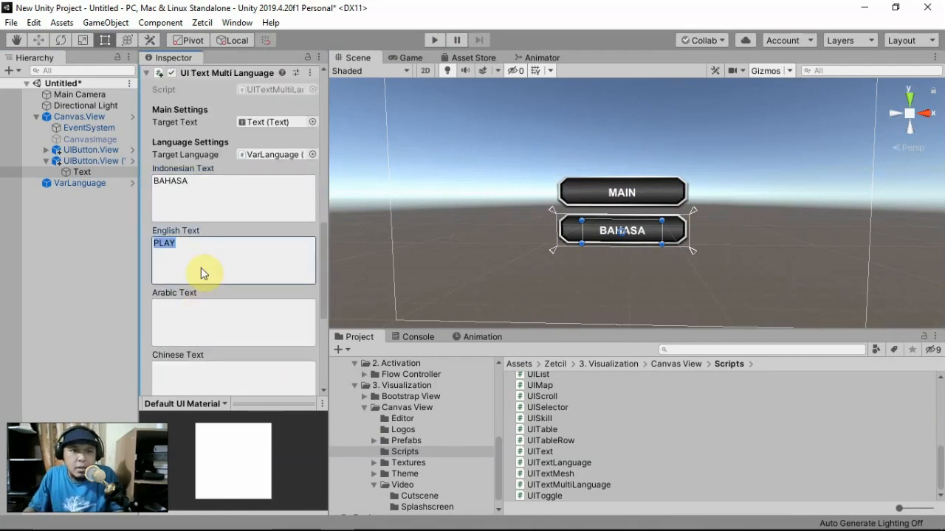
pyautogui.write('LANGUAGE')
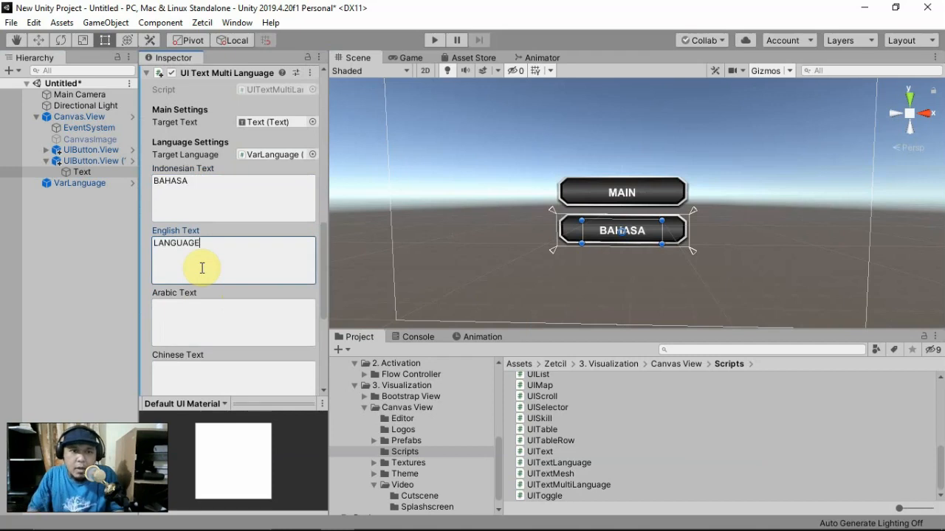
# - Switch to Google Translate, translate BAHASA from Indonesian into Korean and copy the translation 언어
pyautogui.scroll(-5, 201, 270)
pyautogui.click(187, 212)
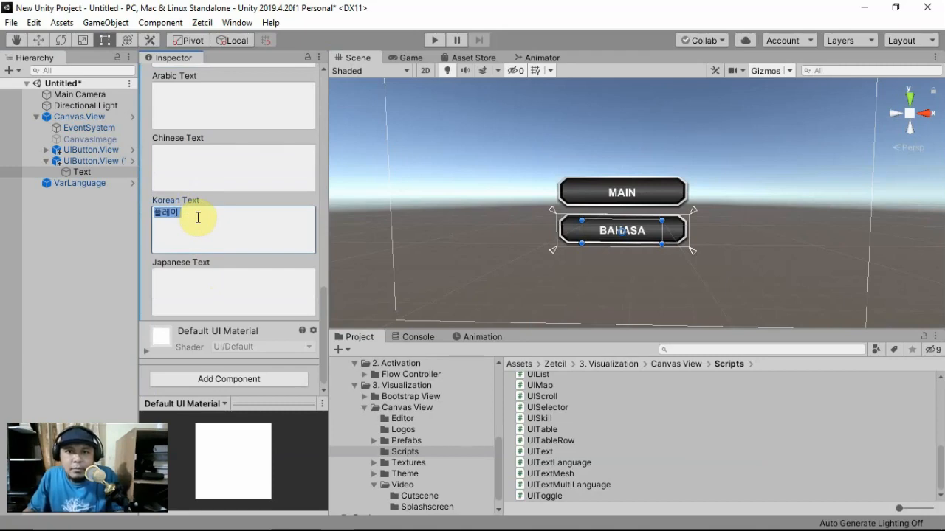
pyautogui.hotkey('alt', 'Tab')
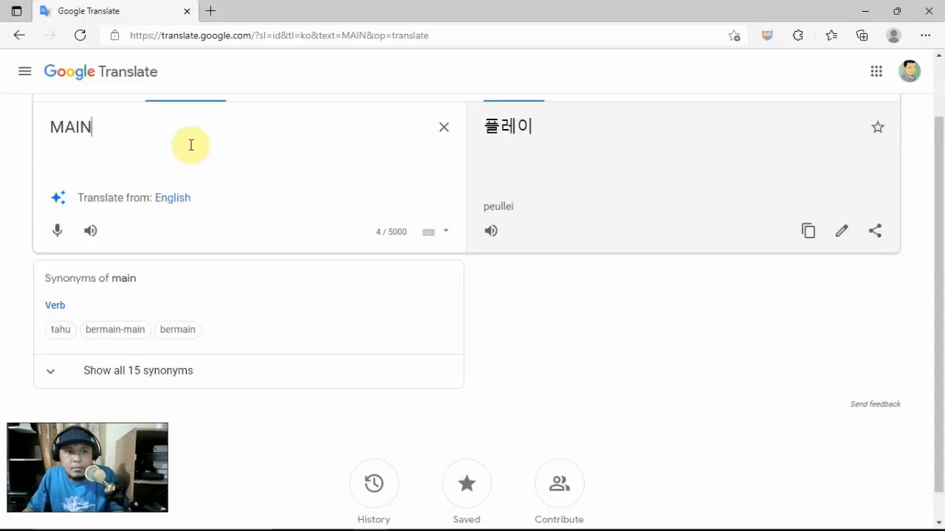
pyautogui.hotkey('ctrl', 'a')
pyautogui.write('BAHASA')
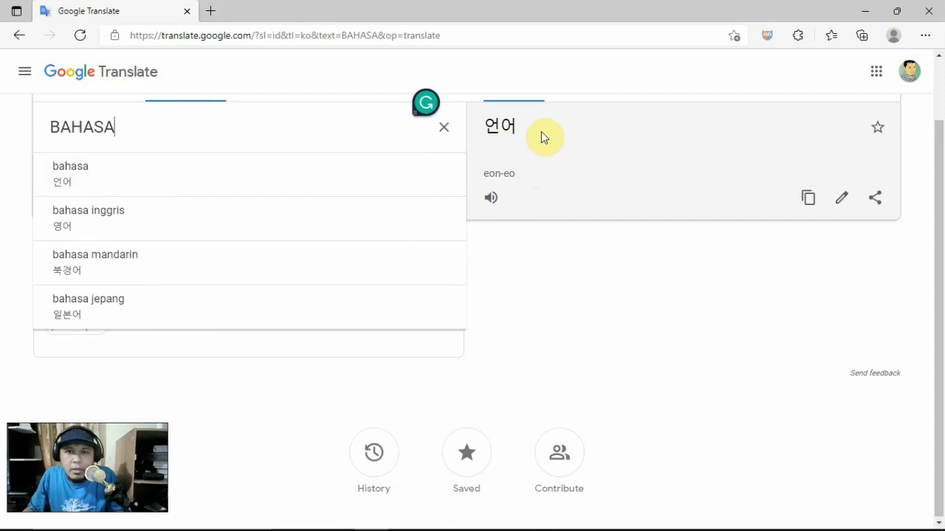
pyautogui.moveTo(484, 129); pyautogui.dragTo(524, 148)
pyautogui.hotkey('ctrl', 'c')
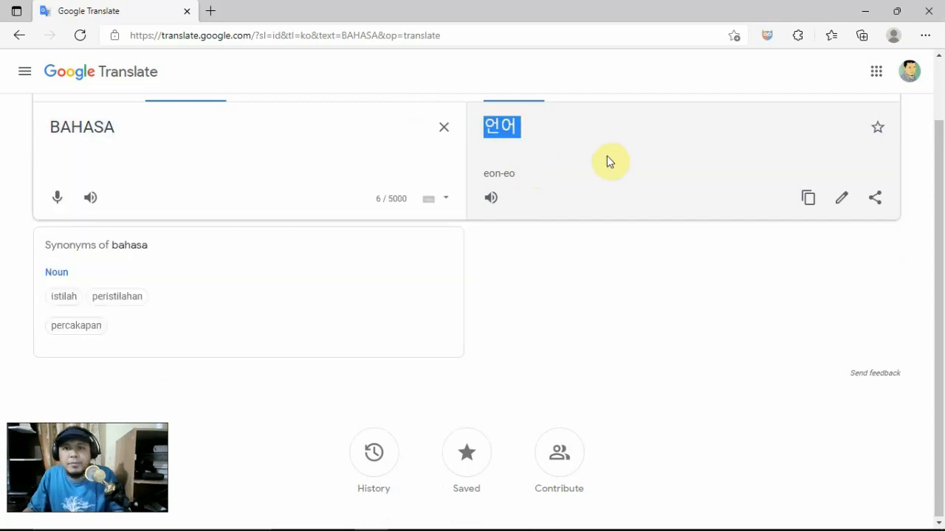
# - Return to Unity and replace the BAHASA button's Korean Text with the copied 언어
pyautogui.hotkey('alt', 'Tab')
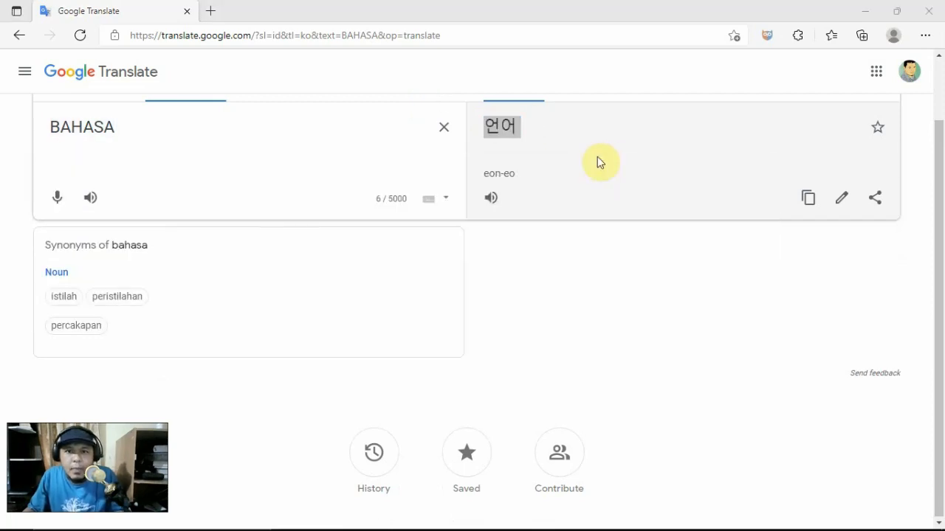
pyautogui.hotkey('ctrl', 'a')
pyautogui.hotkey('ctrl', 'v')
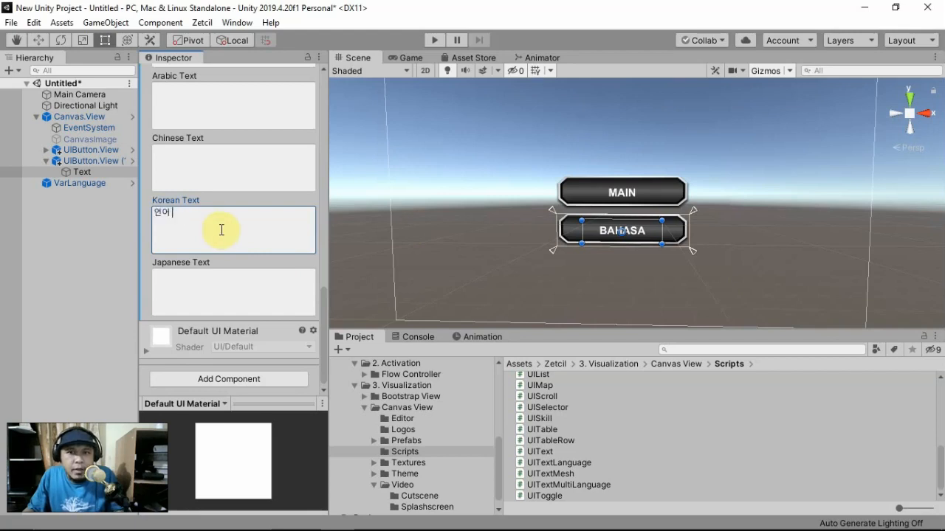
pyautogui.click(434, 213)
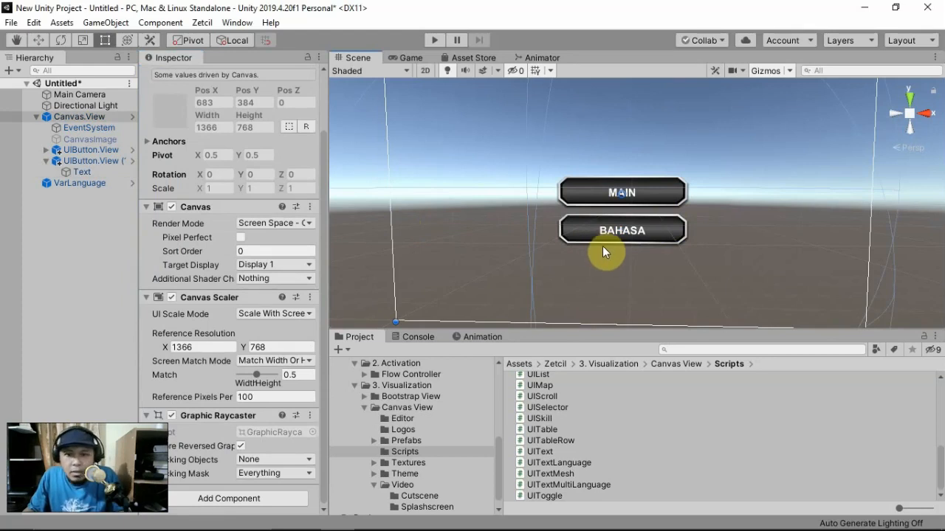
# - Browse the Bootstrap View prefab folders and add DialogCustom from the Dialog folder to Canvas.View
pyautogui.click(366, 397)
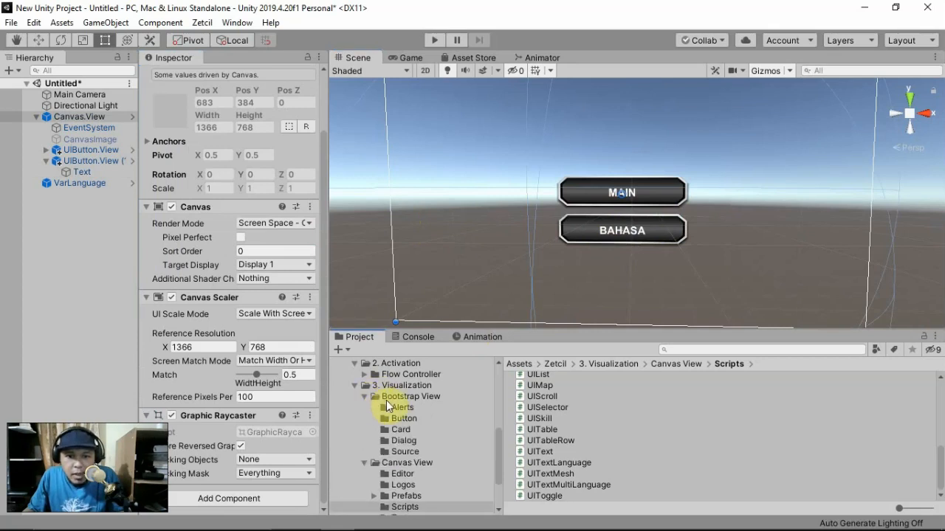
pyautogui.click(399, 442)
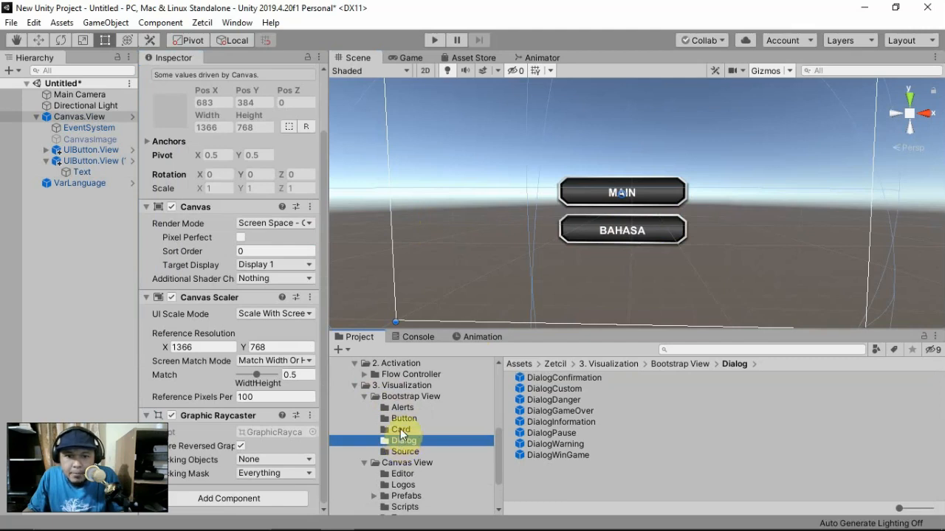
pyautogui.click(401, 407)
pyautogui.click(400, 418)
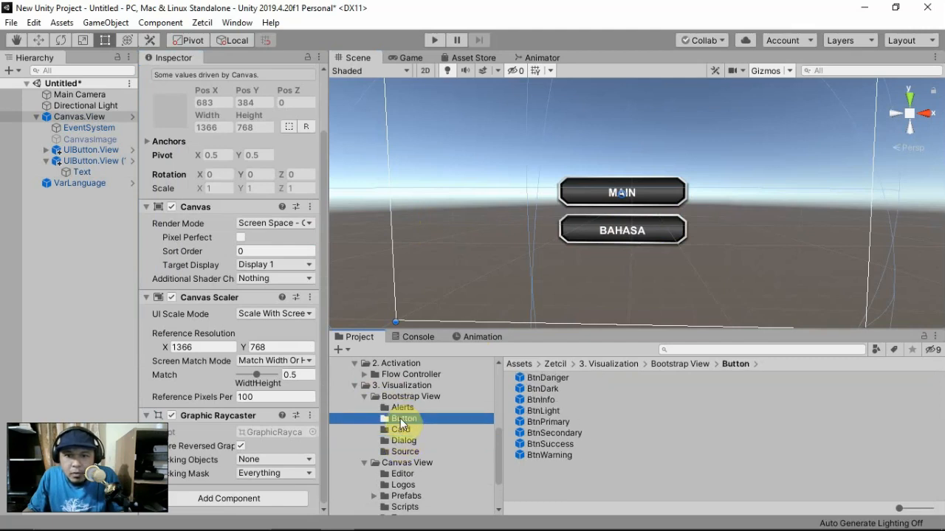
pyautogui.click(399, 430)
pyautogui.click(402, 441)
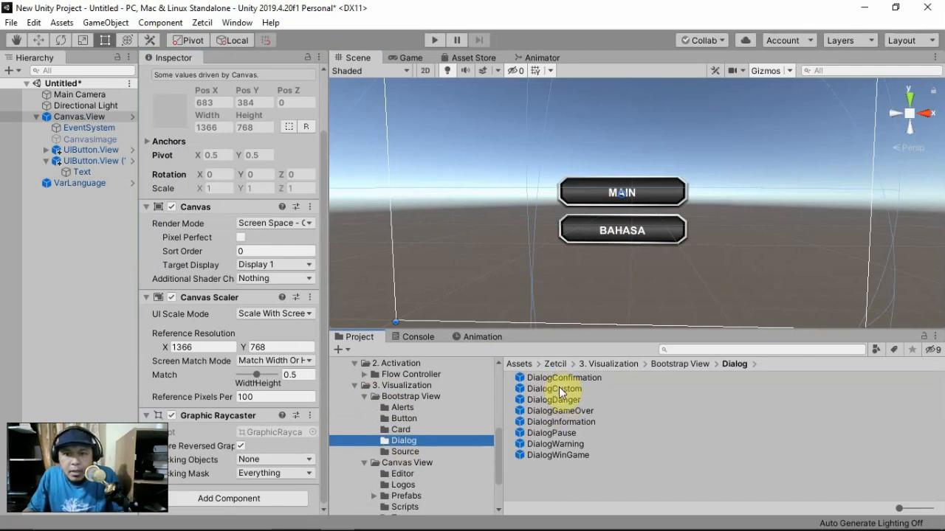
pyautogui.moveTo(559, 388); pyautogui.dragTo(93, 124)
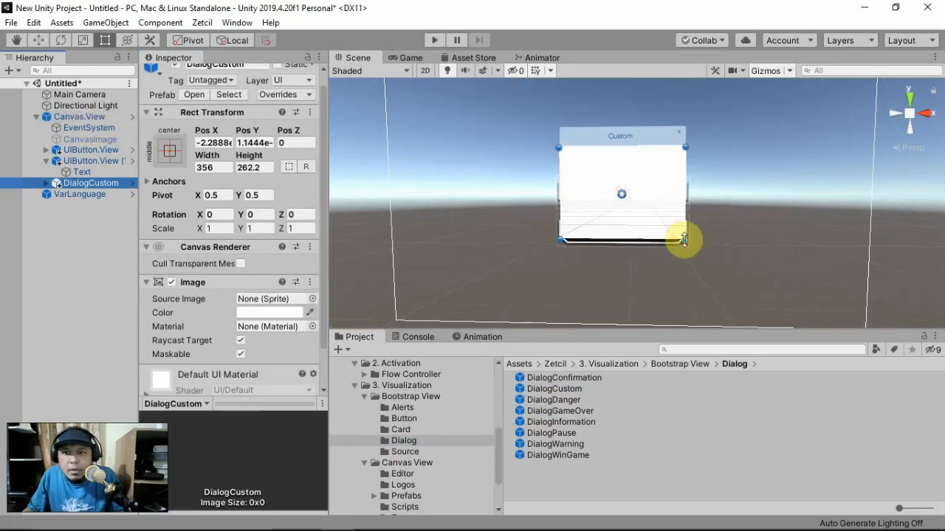
# - Enlarge DialogCustom to about 569 × 456 and center it on the canvas
pyautogui.moveTo(685, 241); pyautogui.dragTo(756, 303)
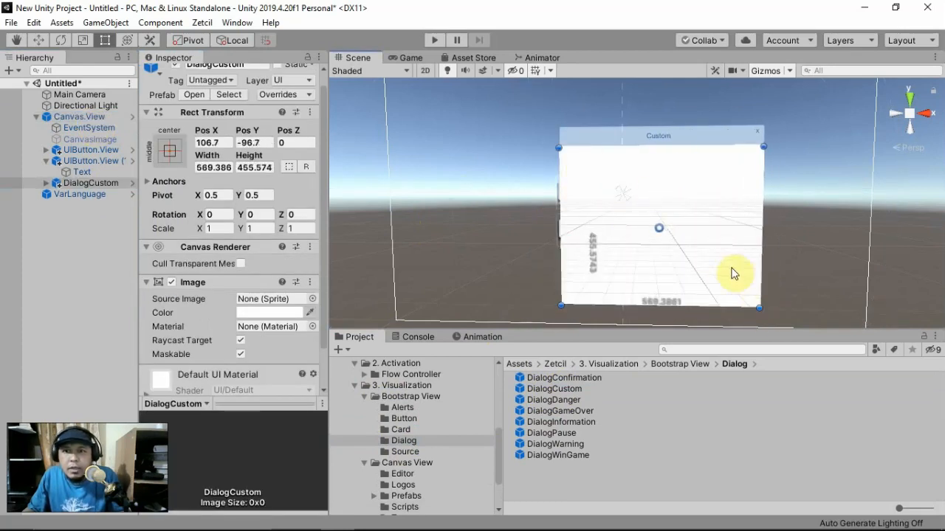
pyautogui.moveTo(731, 270); pyautogui.dragTo(705, 249)
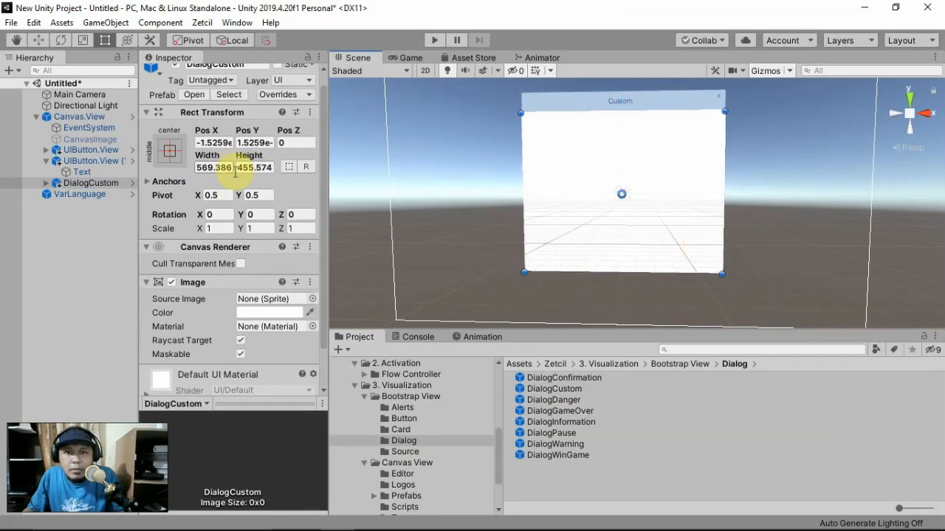
# - Duplicate the BAHASA button into DialogCustom and place it near the dialog's lower edge, at about Pos Y -148
pyautogui.click(81, 161)
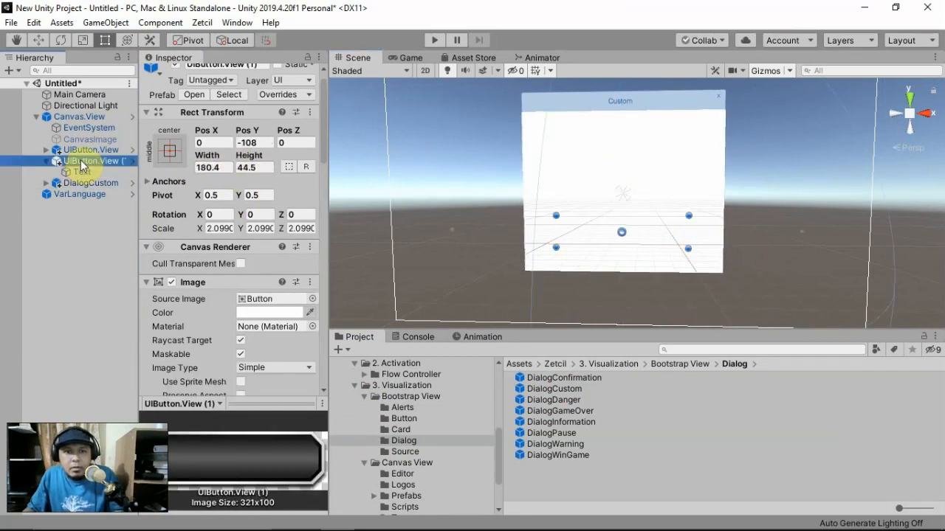
pyautogui.hotkey('ctrl', 'd')
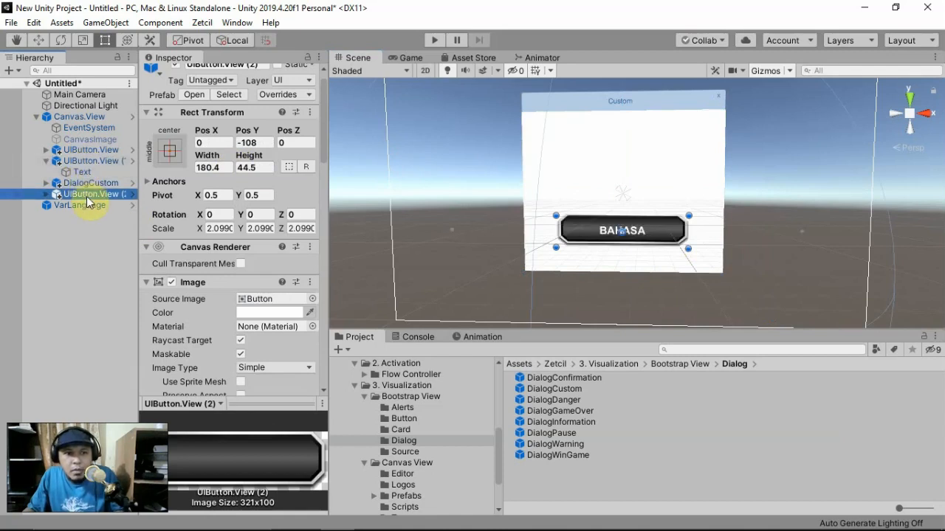
pyautogui.moveTo(88, 198); pyautogui.dragTo(87, 183)
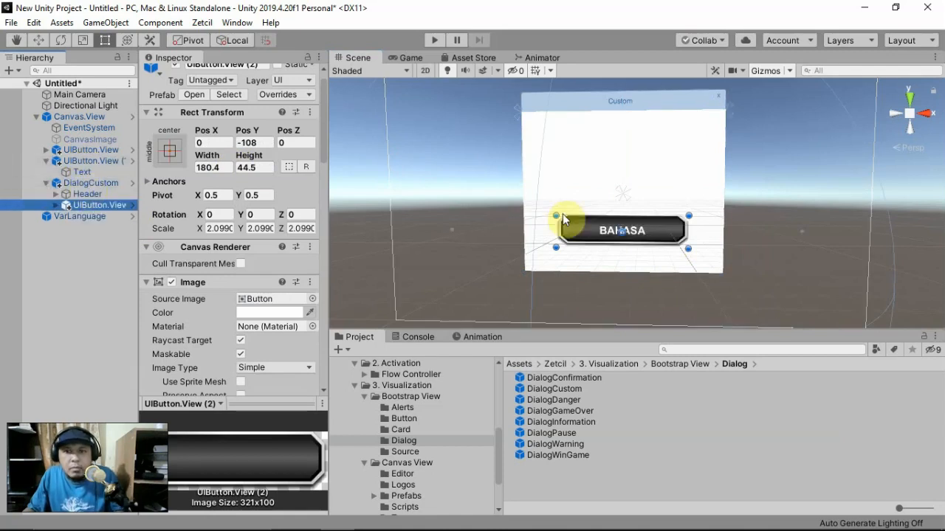
pyautogui.moveTo(660, 229); pyautogui.dragTo(659, 244)
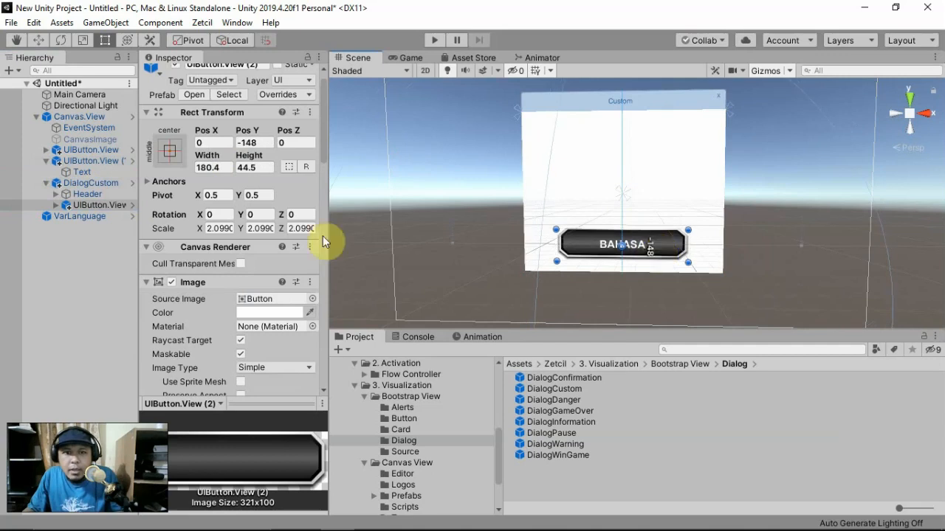
# - Set the Text component of the button inside DialogCustom to OK
pyautogui.click(56, 205)
pyautogui.click(92, 216)
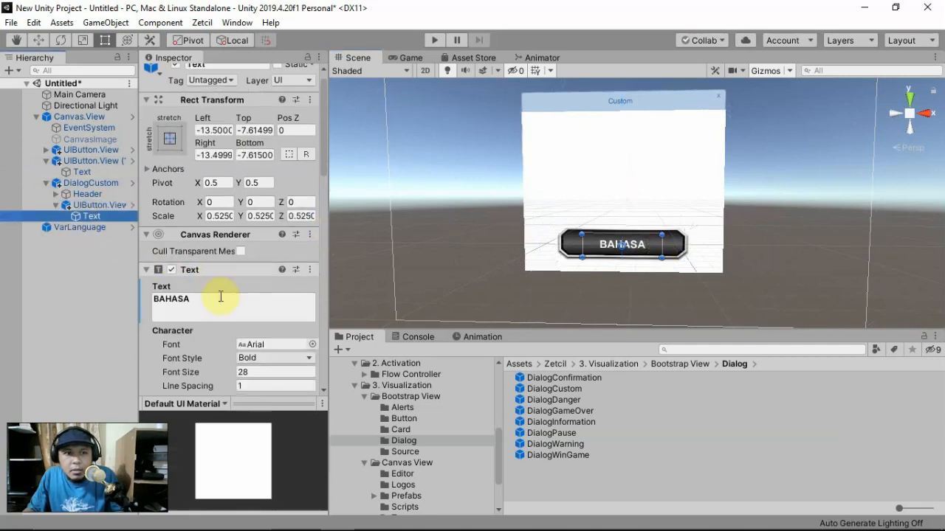
pyautogui.click(222, 303)
pyautogui.write('OK')
pyautogui.hotkey('ctrl', 'a')
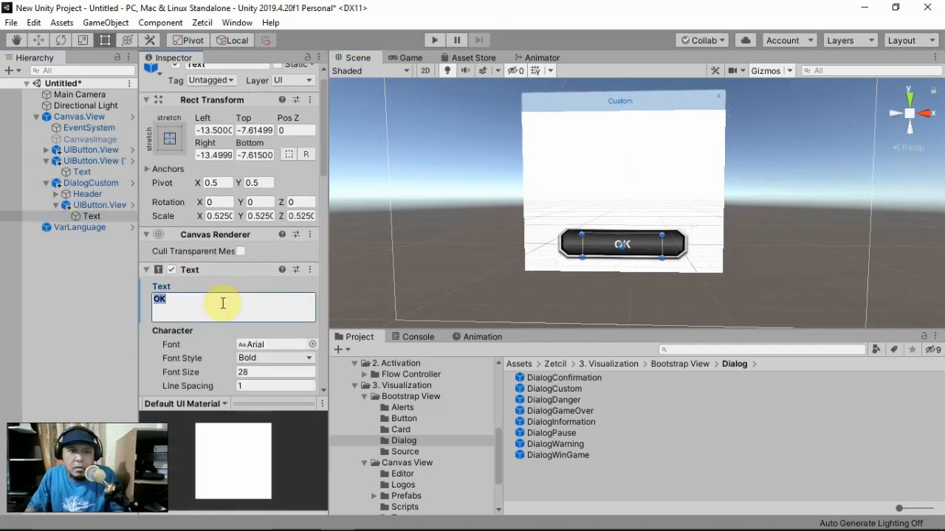
# - Set the dialog button's UI Text Multi Language entries, including the Korean Text, to OK
pyautogui.scroll(-3, 221, 303)
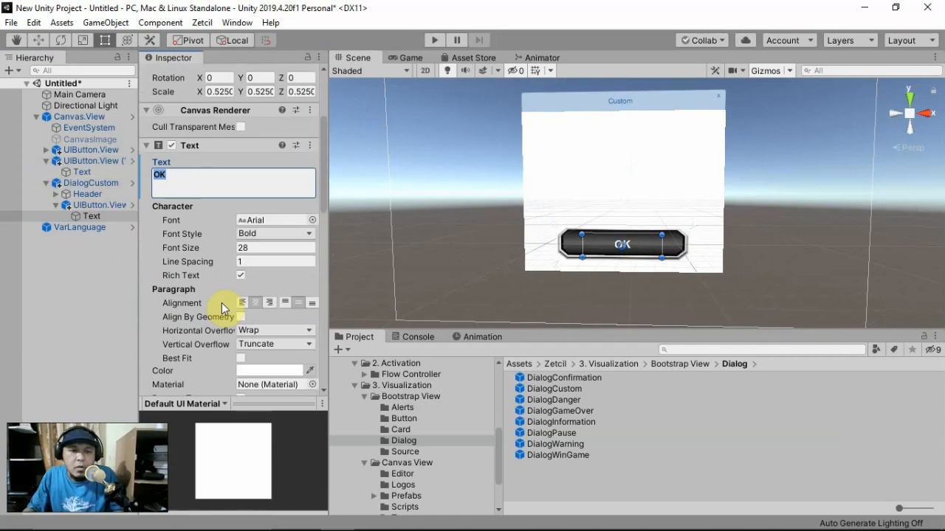
pyautogui.scroll(-10, 222, 303)
pyautogui.click(213, 177)
pyautogui.write('OK')
pyautogui.scroll(-5, 219, 227)
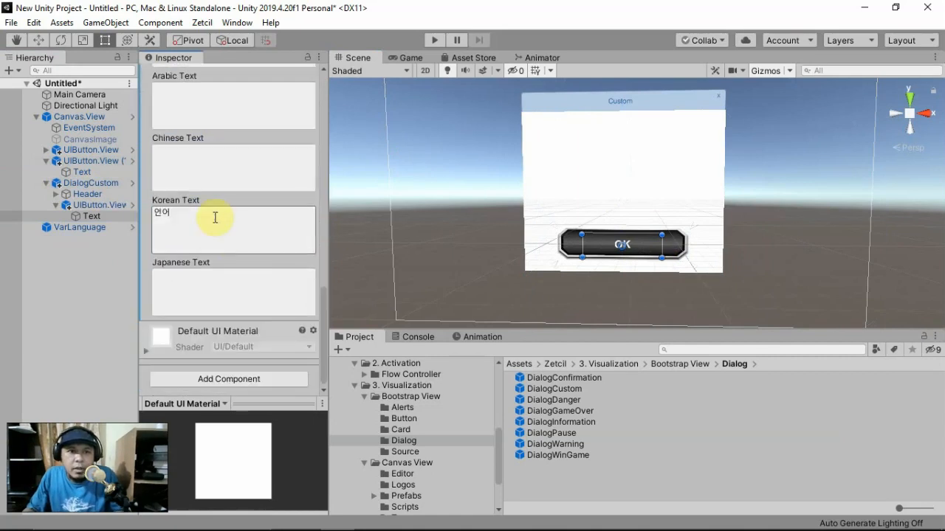
pyautogui.click(215, 218)
pyautogui.write('OK')
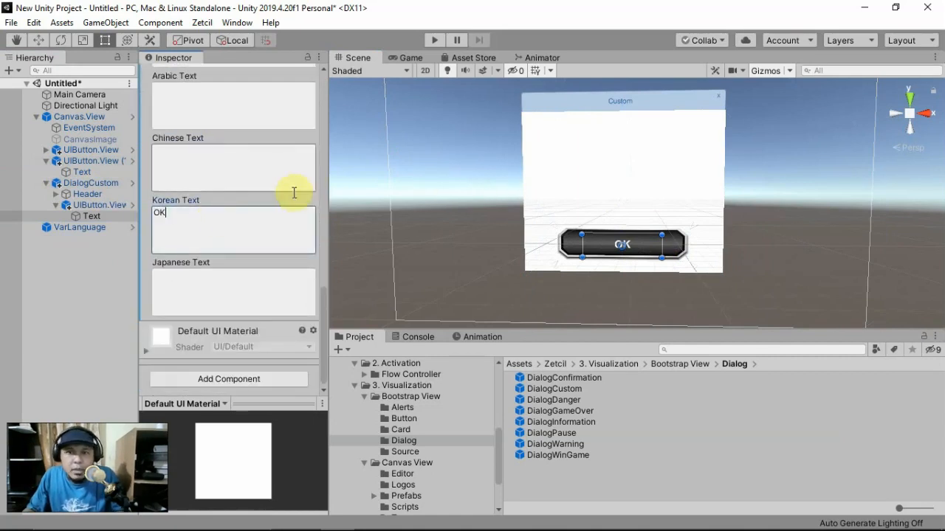
pyautogui.click(509, 190)
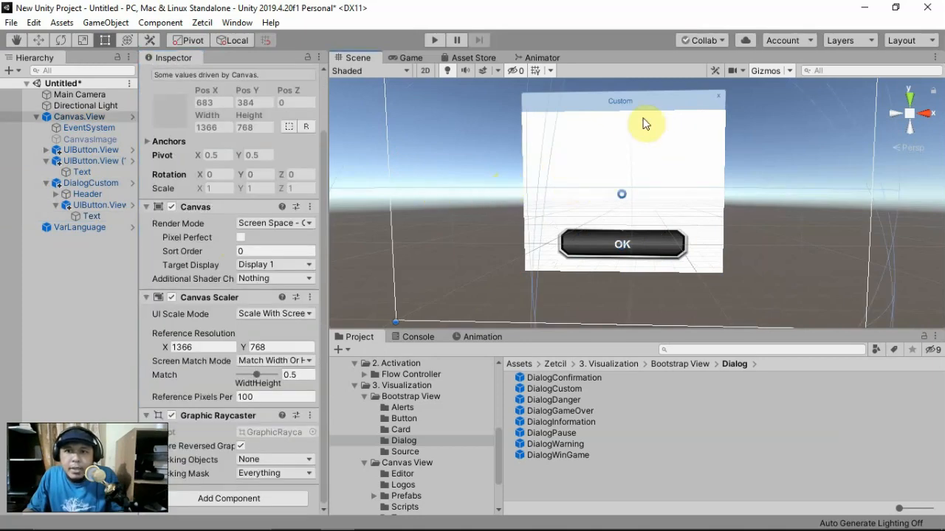
# - Set the Text of the Title in DialogCustom's header to Bahasa
pyautogui.click(622, 107)
pyautogui.click(620, 101)
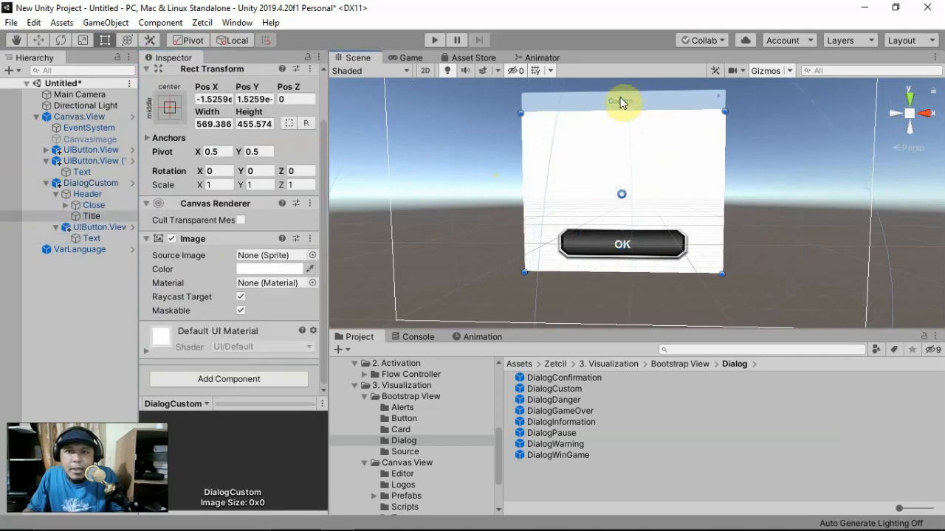
pyautogui.click(268, 264)
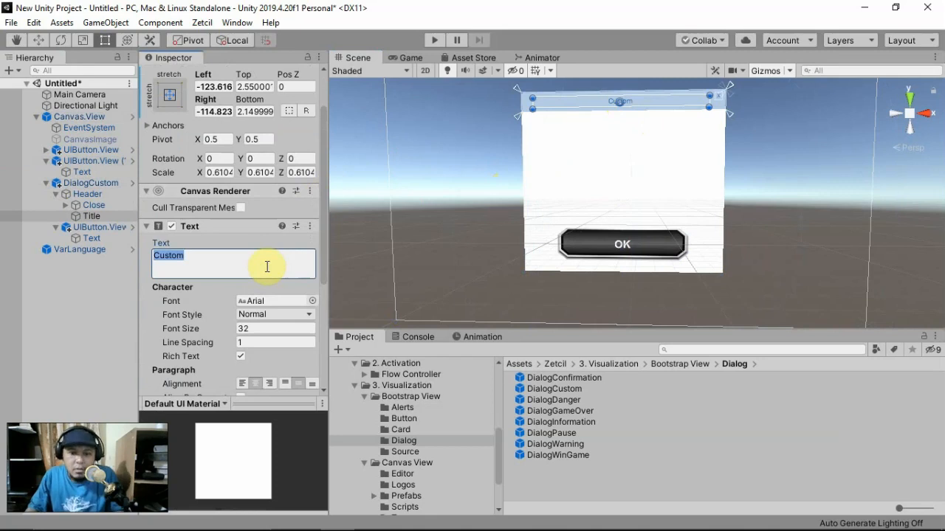
pyautogui.write('P')
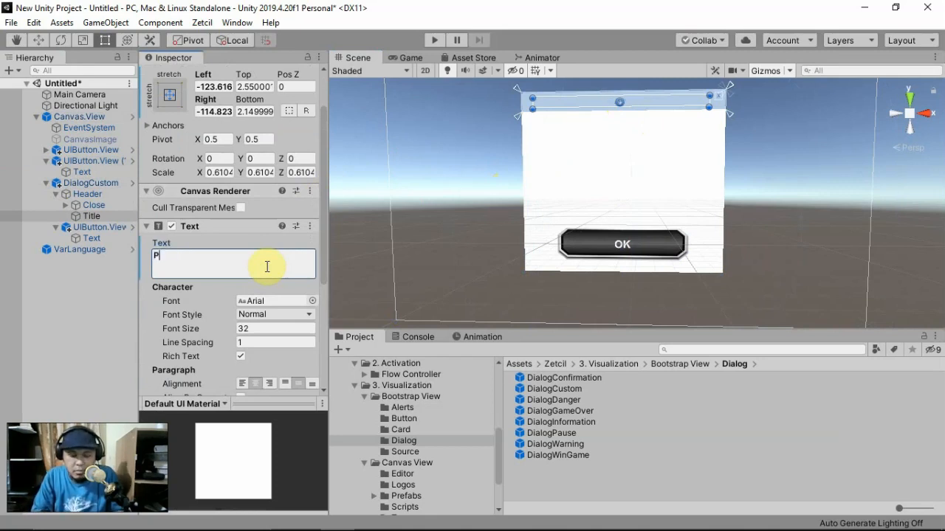
pyautogui.press('BackSpace')
pyautogui.write('Bahasa')
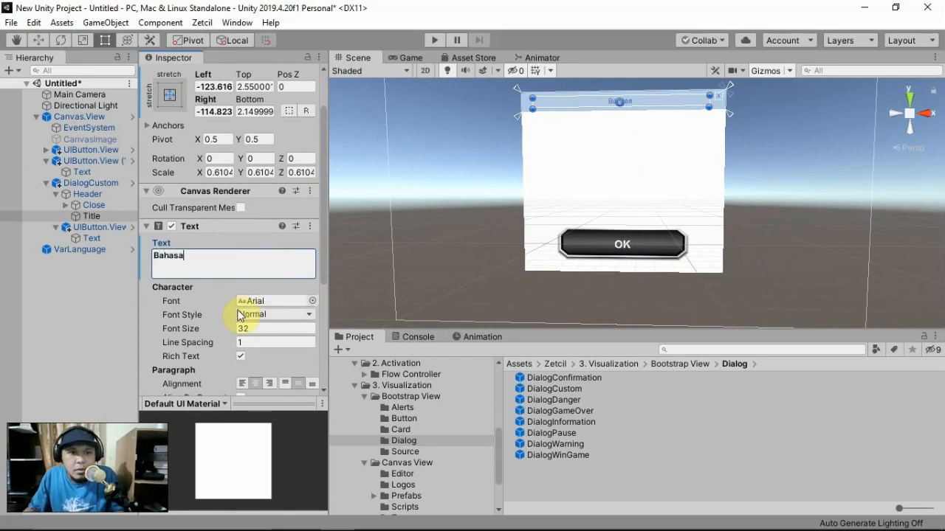
# - Copy the UI Text Multi Language component from the BAHASA button's Text object
pyautogui.click(83, 238)
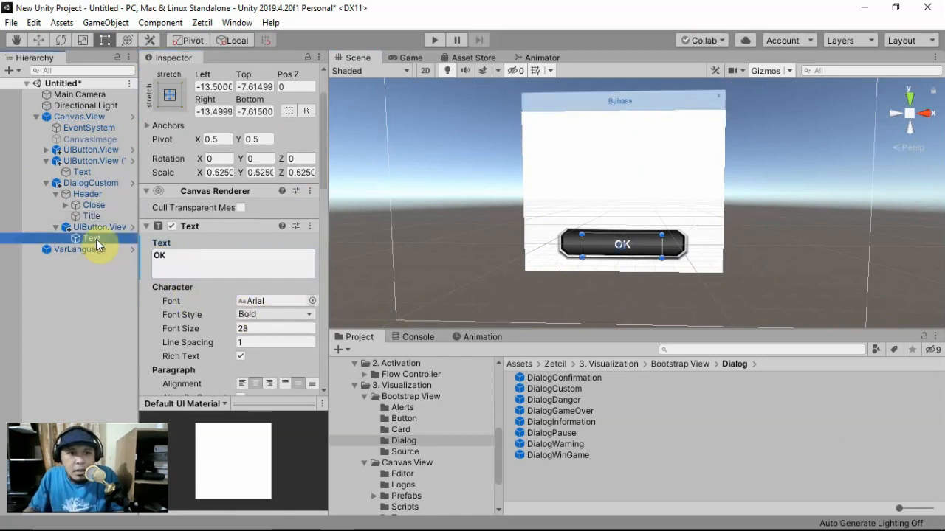
pyautogui.click(81, 172)
pyautogui.scroll(-5, 196, 218)
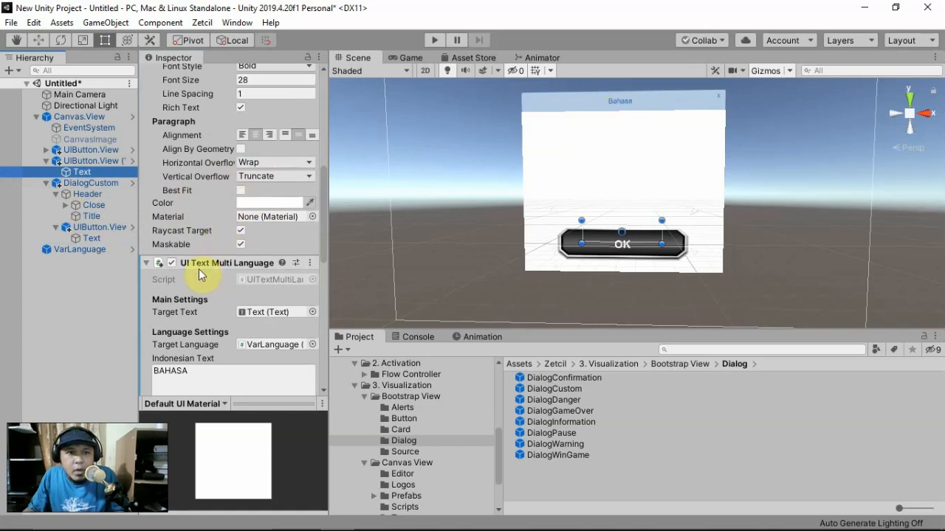
pyautogui.scroll(-5, 201, 273)
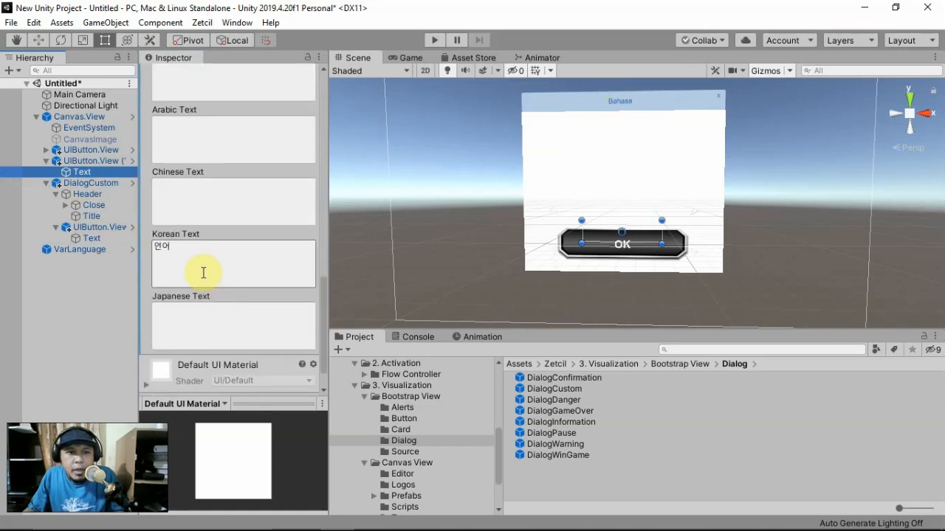
pyautogui.scroll(5, 203, 272)
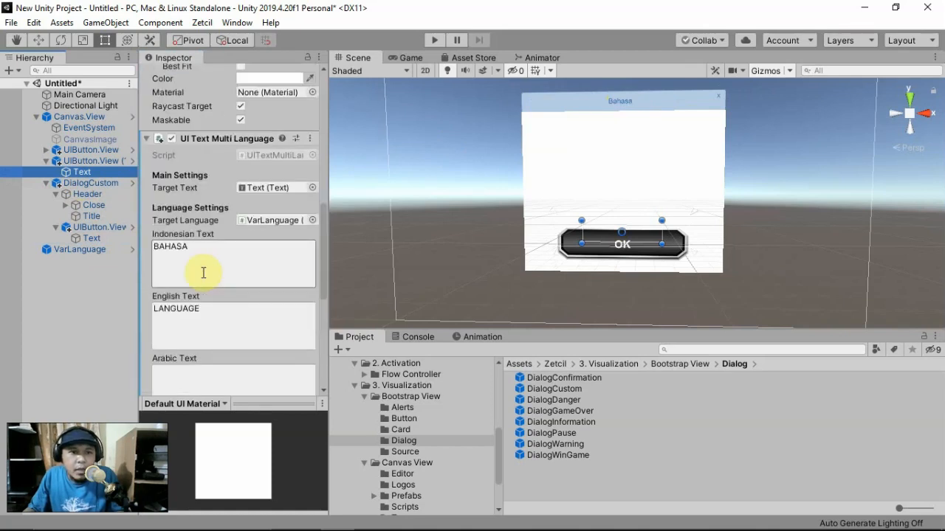
pyautogui.click(310, 138)
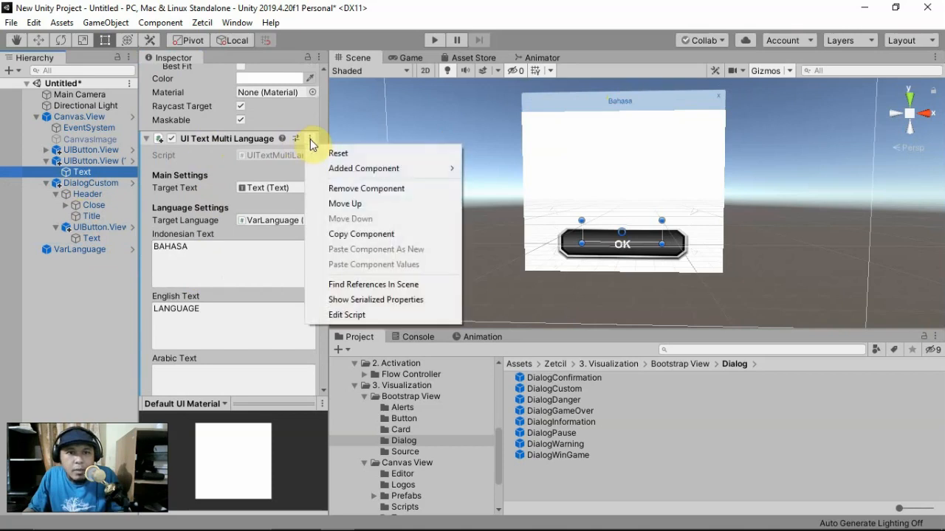
pyautogui.click(359, 234)
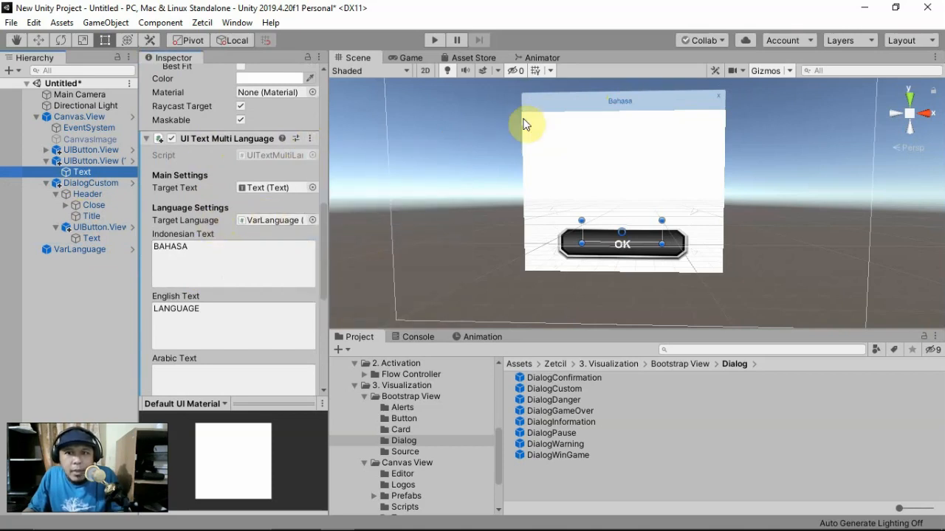
# - Paste the copied UI Text Multi Language component as new onto the dialog header's Title and check its language entries
pyautogui.click(618, 103)
pyautogui.click(617, 103)
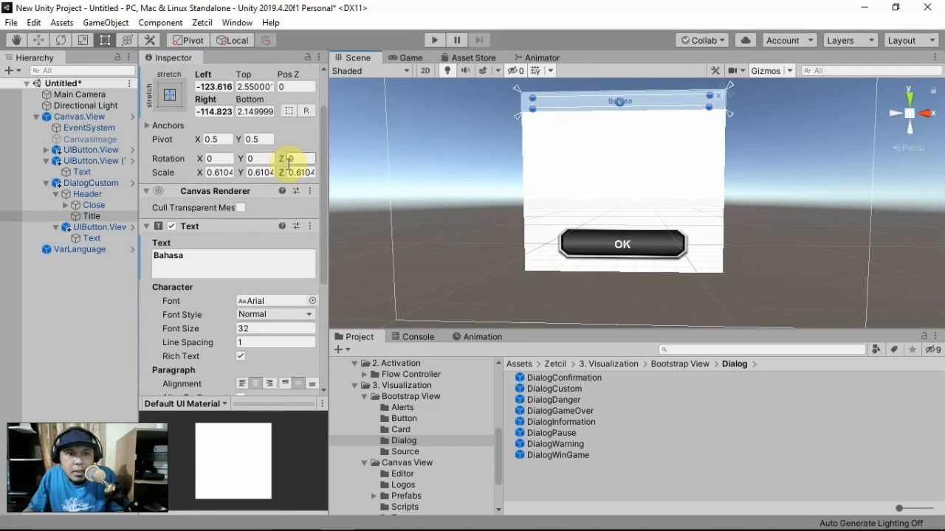
pyautogui.click(111, 217)
pyautogui.scroll(-5, 195, 266)
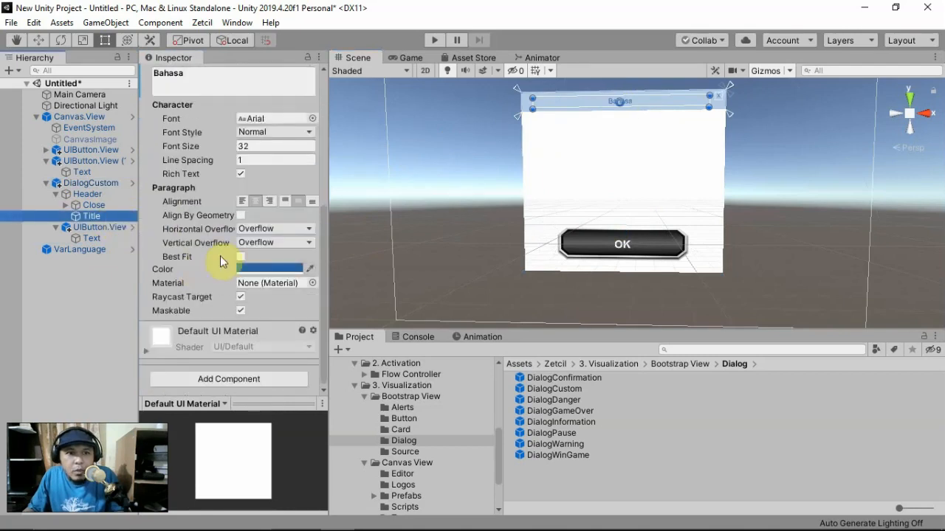
pyautogui.scroll(4, 212, 255)
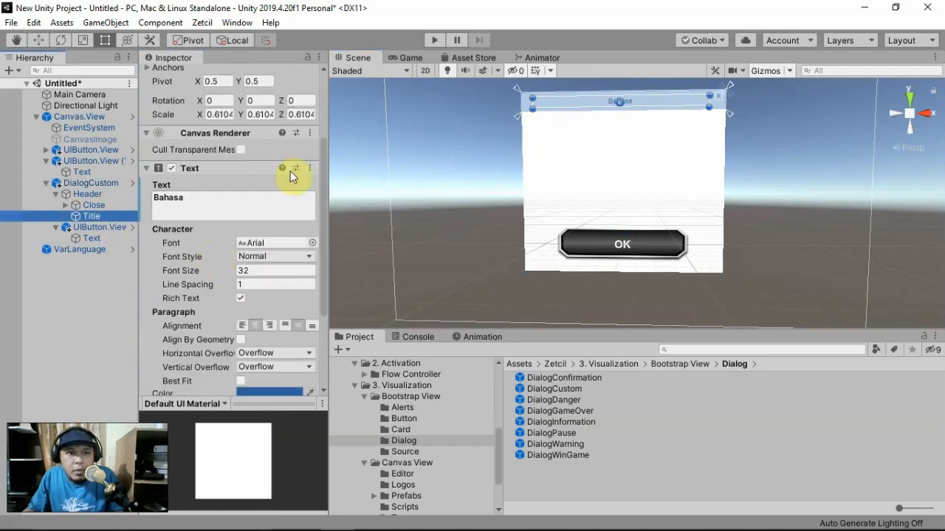
pyautogui.click(310, 171)
pyautogui.click(356, 279)
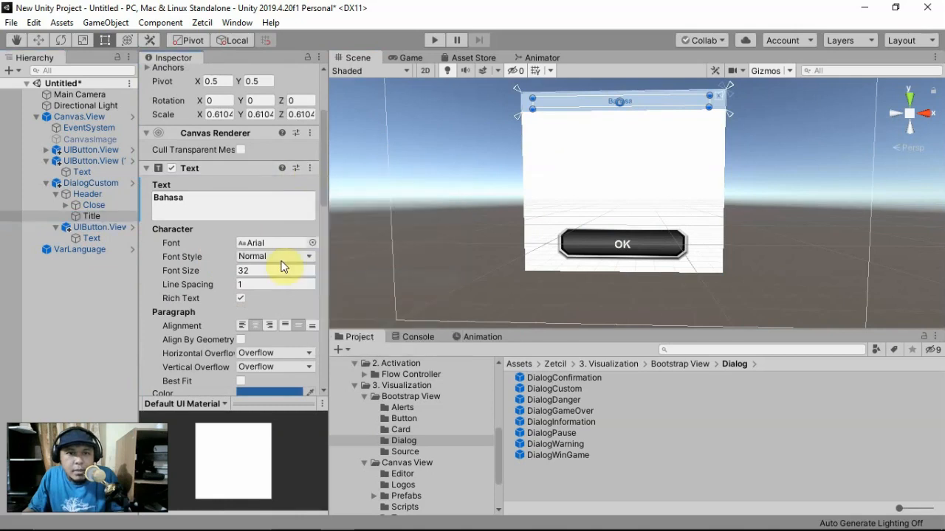
pyautogui.scroll(-10, 280, 268)
pyautogui.scroll(4, 259, 243)
pyautogui.click(233, 224)
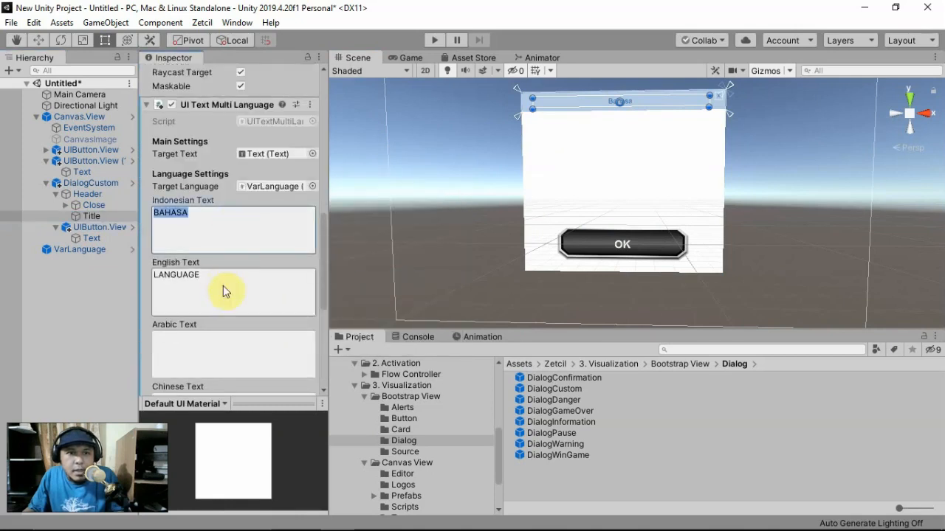
pyautogui.scroll(-6, 226, 291)
pyautogui.click(226, 237)
pyautogui.scroll(5, 225, 235)
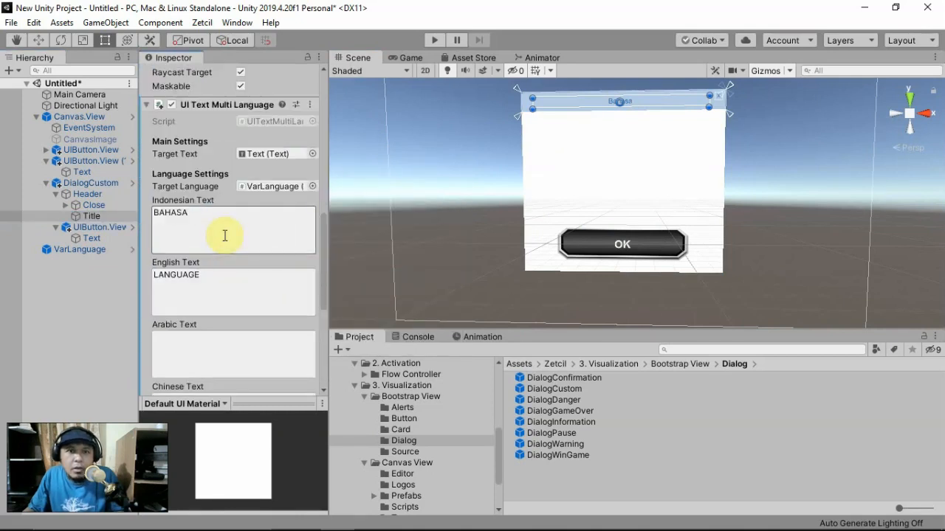
# - Add the UIToggle.View prefab from Canvas View's Prefabs folder to the canvas and nest it inside DialogCustom
pyautogui.click(577, 164)
pyautogui.keyDown('alt'); pyautogui.moveTo(527, 184); pyautogui.dragTo(593, 185); pyautogui.keyUp('alt')
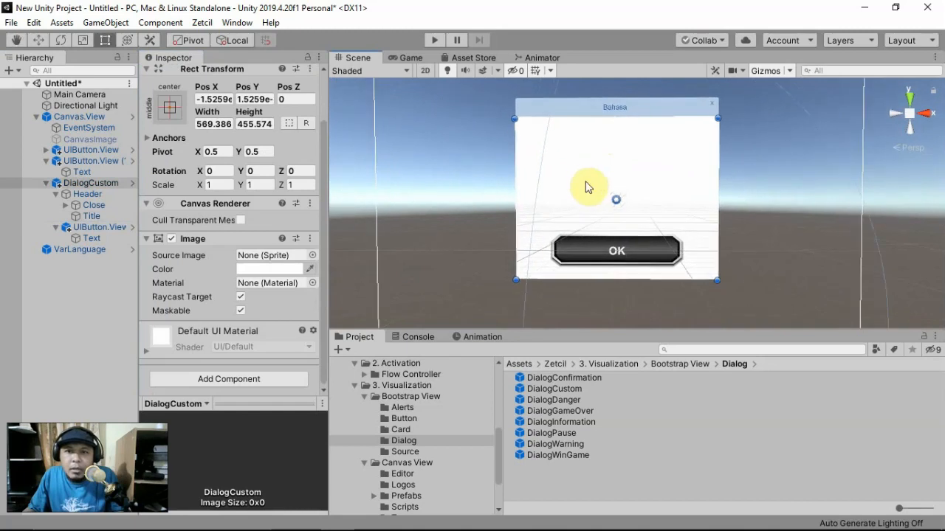
pyautogui.scroll(2, 588, 187)
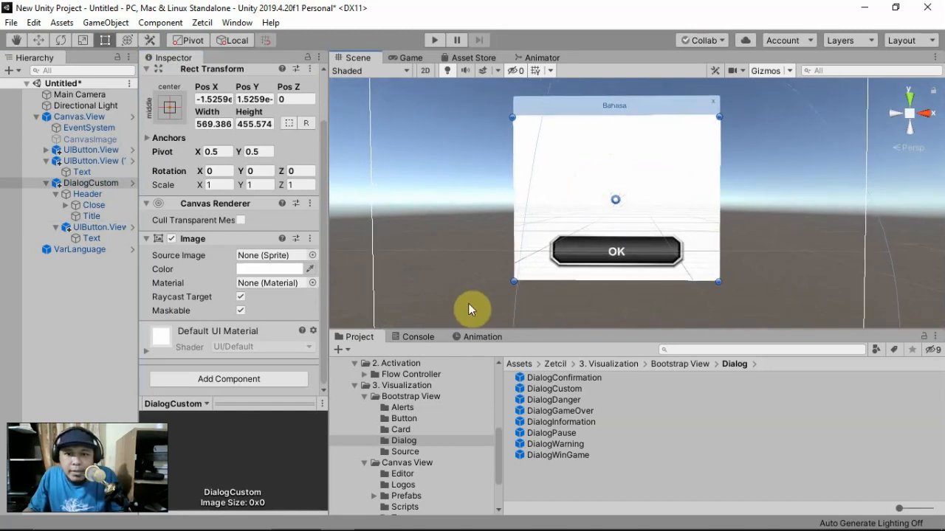
pyautogui.scroll(-3, 445, 402)
pyautogui.click(408, 454)
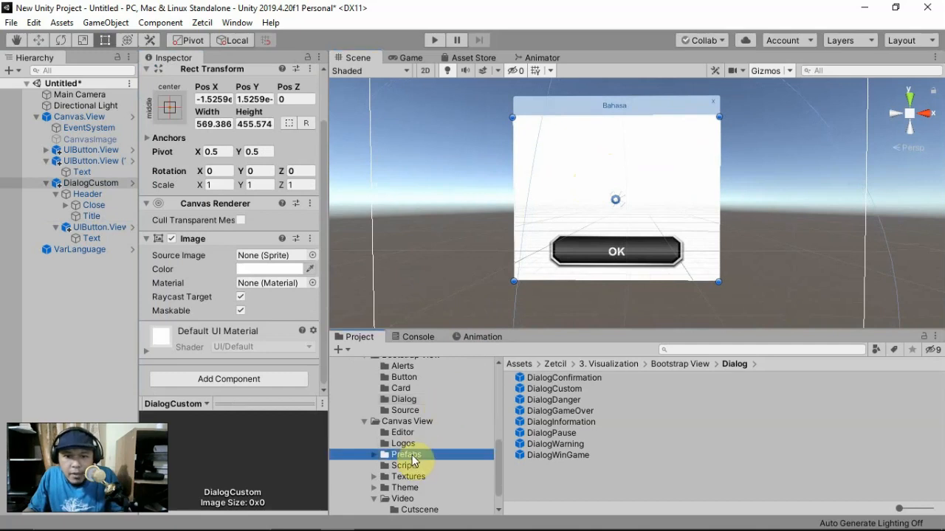
pyautogui.scroll(-2, 544, 434)
pyautogui.scroll(-2, 543, 434)
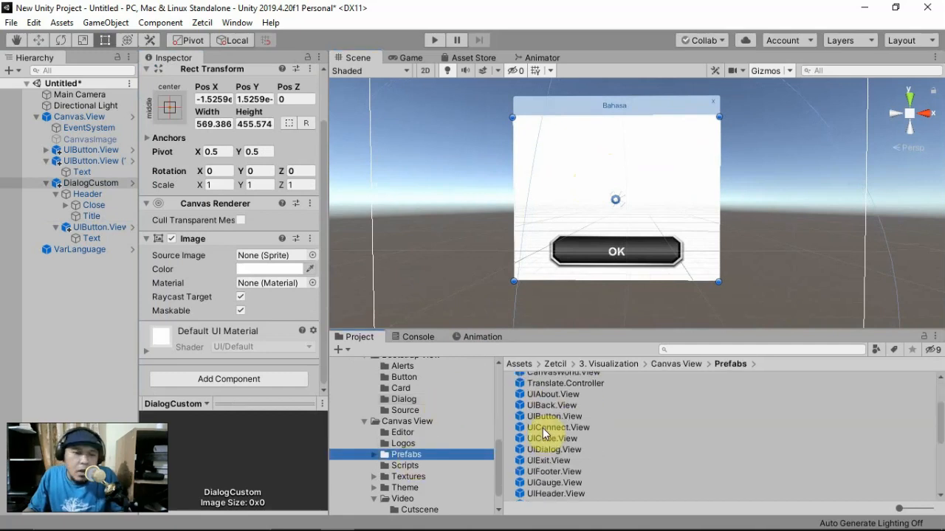
pyautogui.scroll(-6, 544, 434)
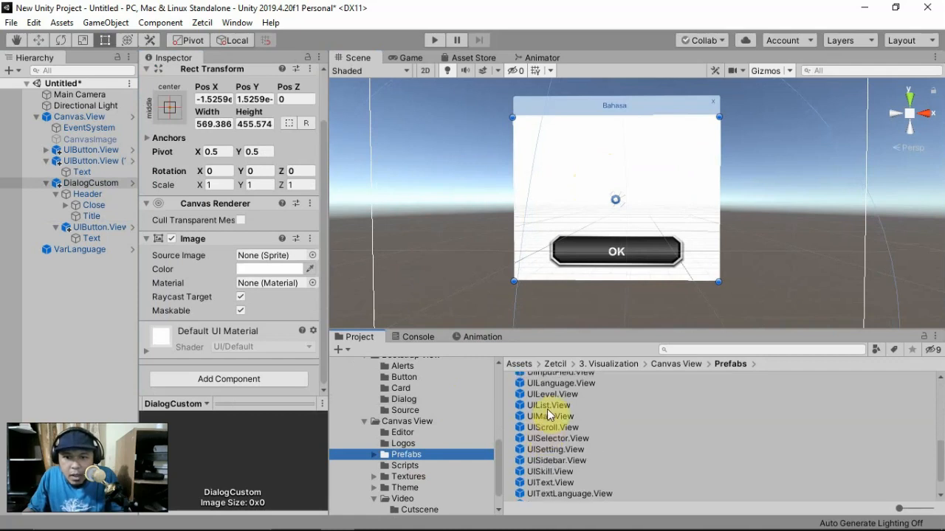
pyautogui.scroll(-2, 547, 412)
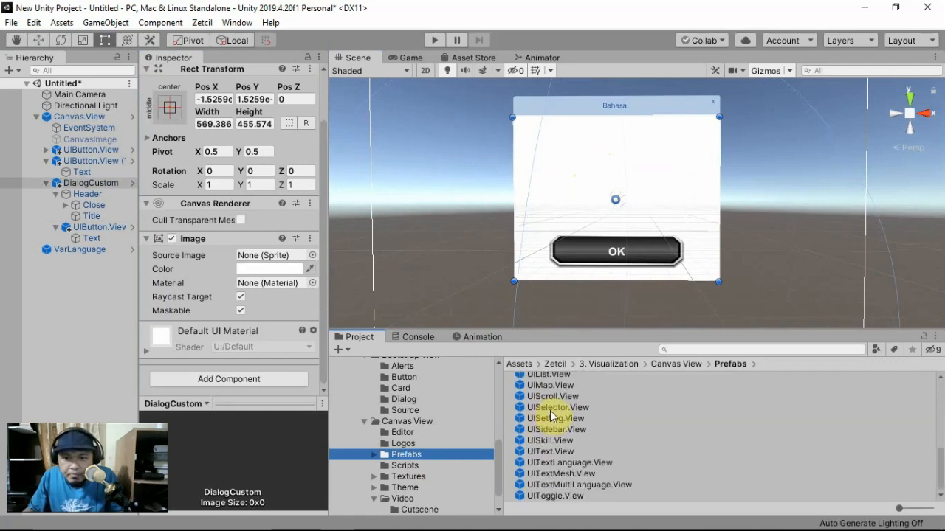
pyautogui.scroll(2, 565, 466)
pyautogui.scroll(-2, 569, 468)
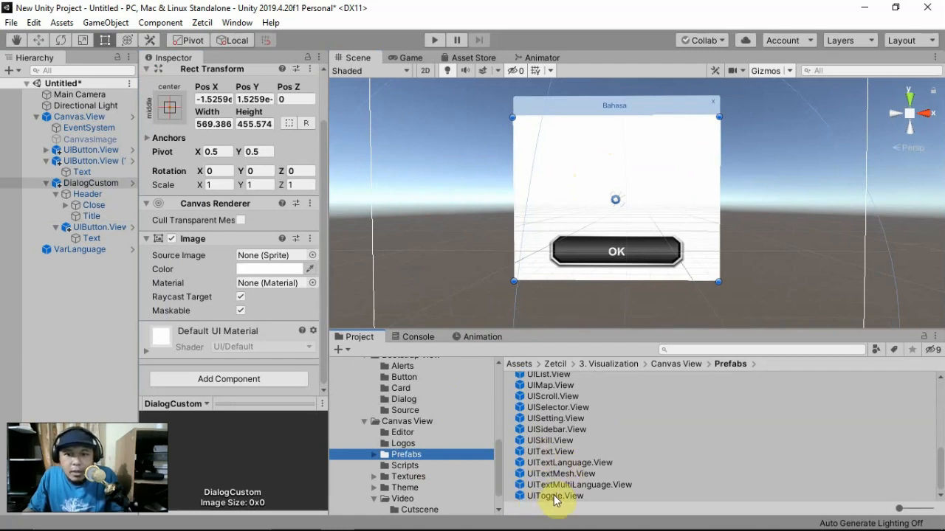
pyautogui.moveTo(552, 497); pyautogui.dragTo(87, 118)
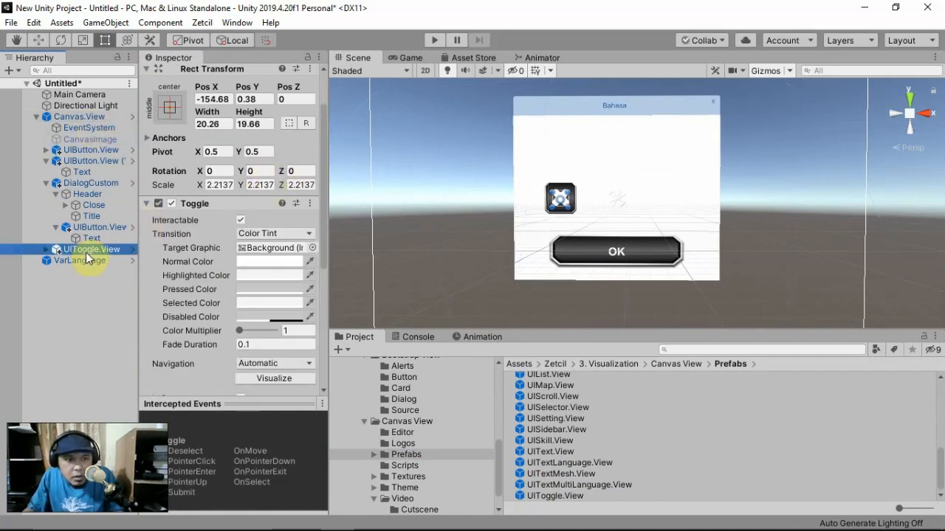
pyautogui.moveTo(85, 252); pyautogui.dragTo(91, 183)
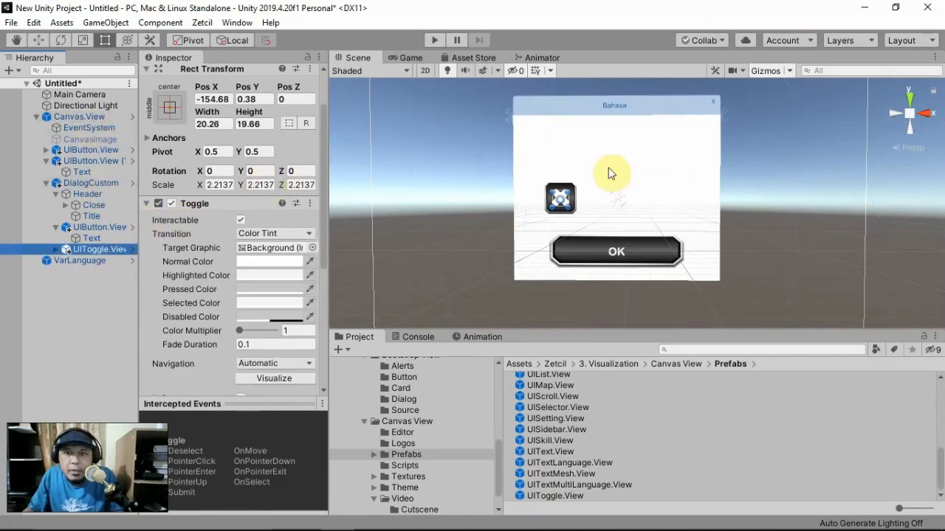
# - Scale the toggle down uniformly to about 1.17 and move it to about Pos X -178, Pos Y 123 in the dialog
pyautogui.click(84, 41)
pyautogui.moveTo(560, 198); pyautogui.dragTo(537, 218)
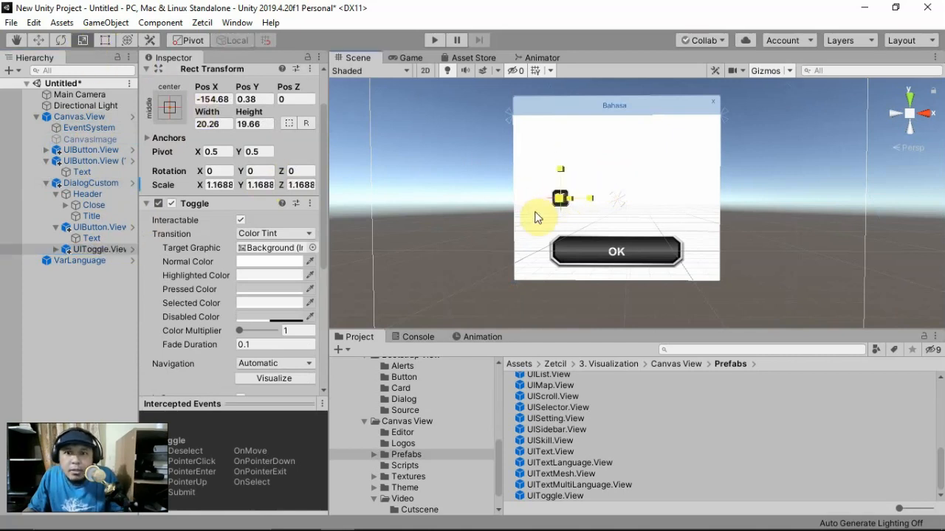
pyautogui.click(39, 41)
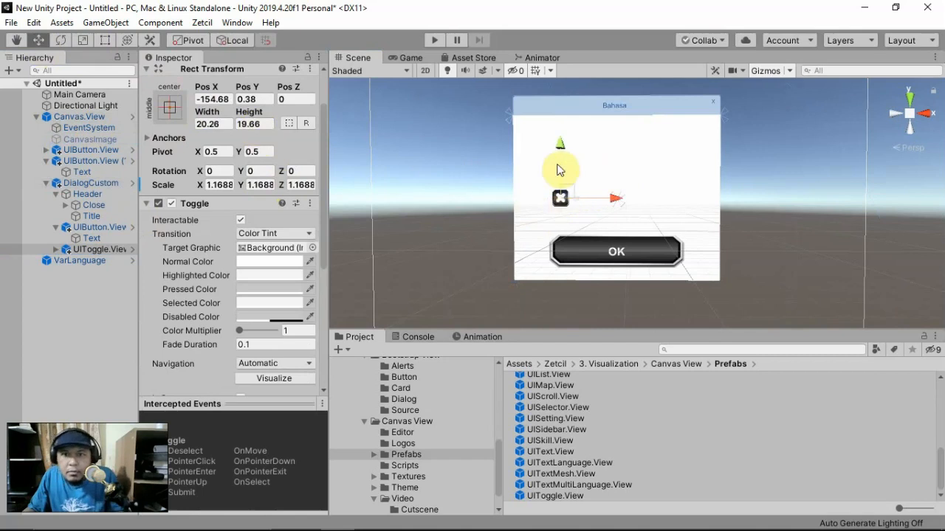
pyautogui.moveTo(557, 170); pyautogui.dragTo(563, 103)
pyautogui.moveTo(612, 158); pyautogui.dragTo(603, 158)
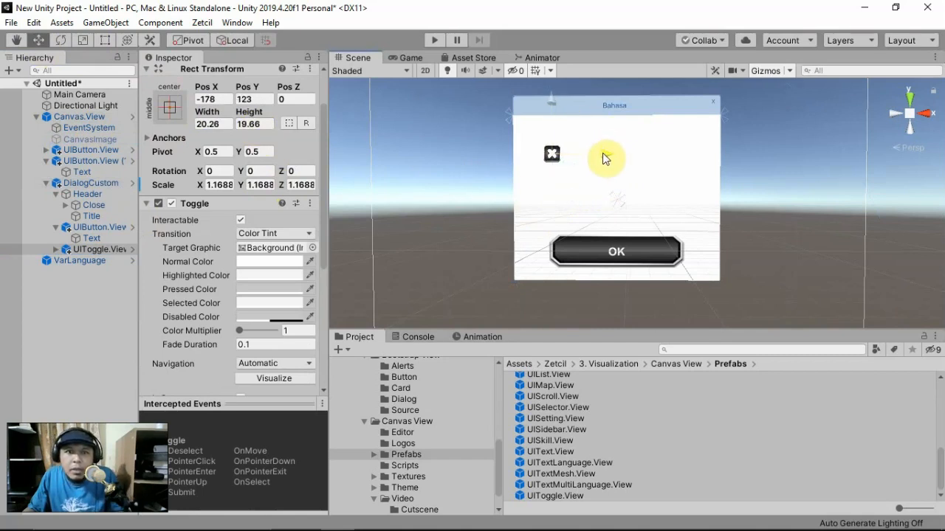
# - Add a UI Text child to UIToggle.View and place it beside the checkbox at about Pos X 130
pyautogui.click(66, 250)
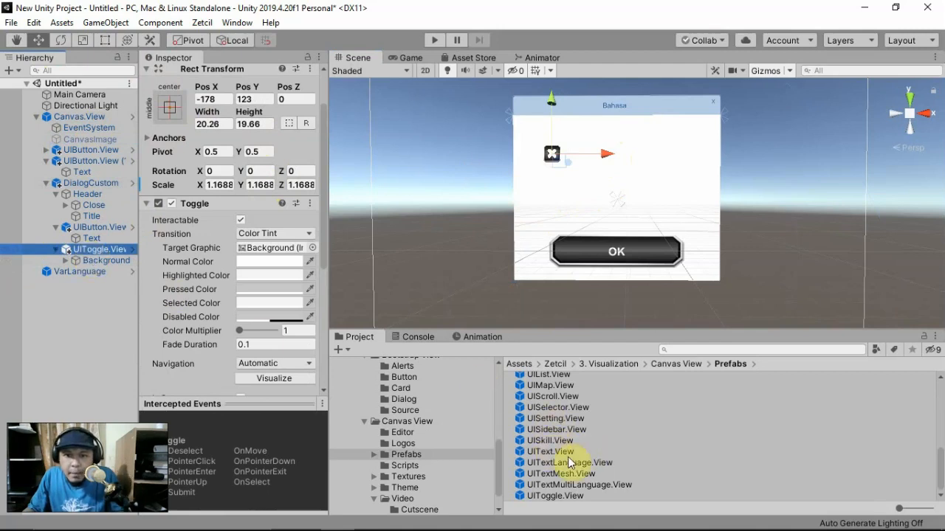
pyautogui.rightClick(96, 251)
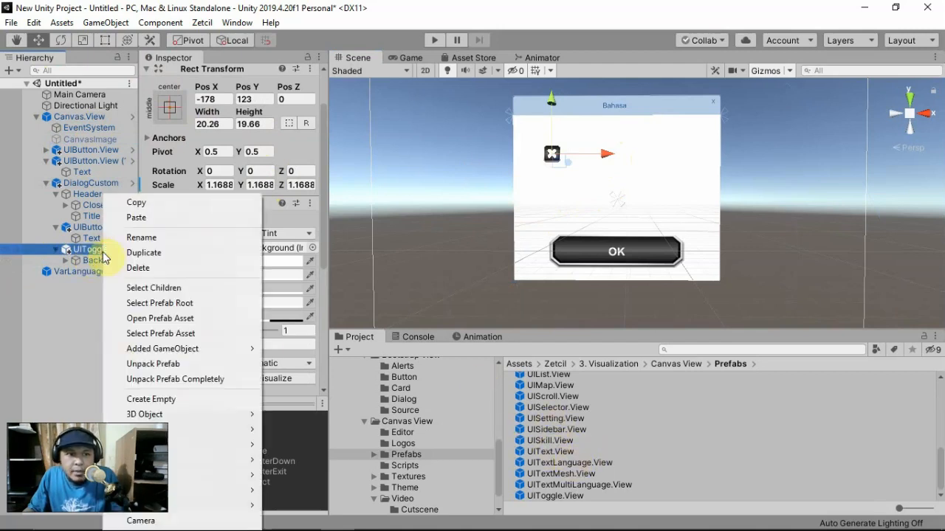
pyautogui.moveTo(169, 476)
pyautogui.click(294, 262)
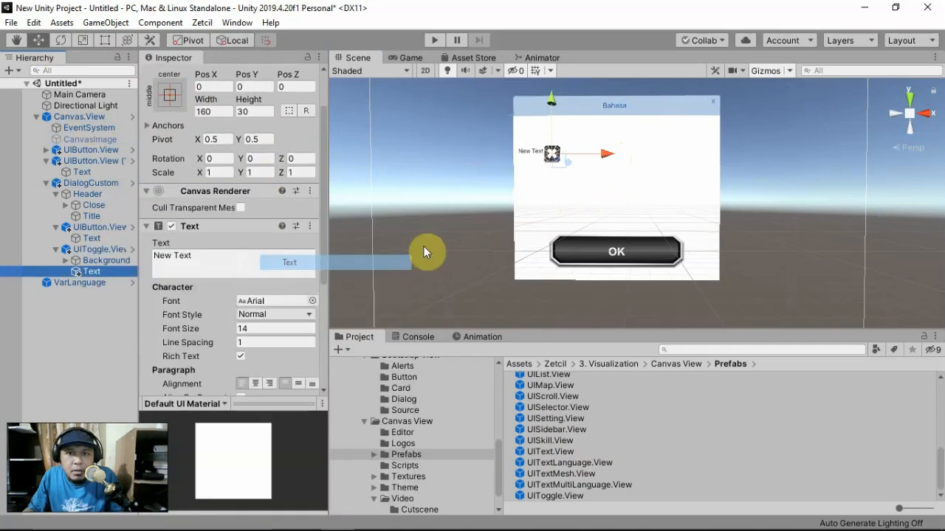
pyautogui.moveTo(600, 154); pyautogui.dragTo(661, 153)
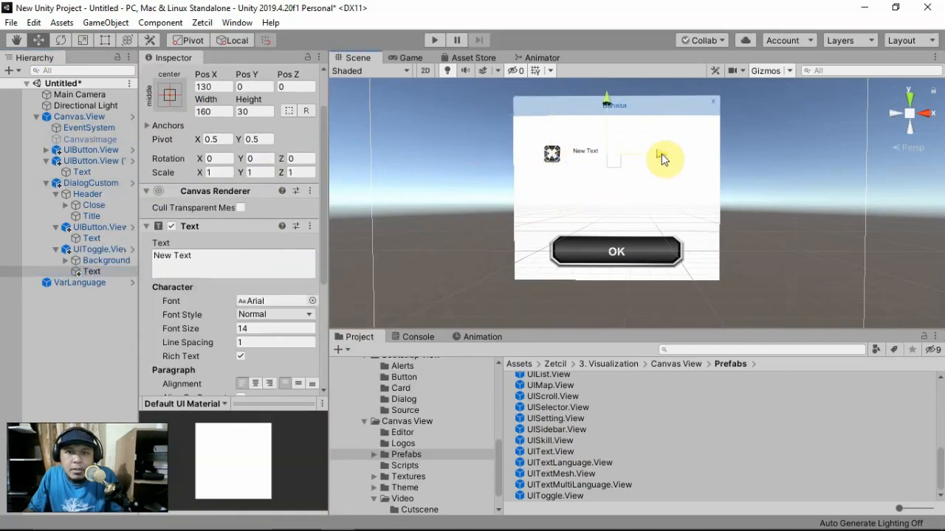
# - Set the toggle label's text to INDONESIA in bold at font size 32 and enlarge its box to about 292 by 45
pyautogui.click(291, 260)
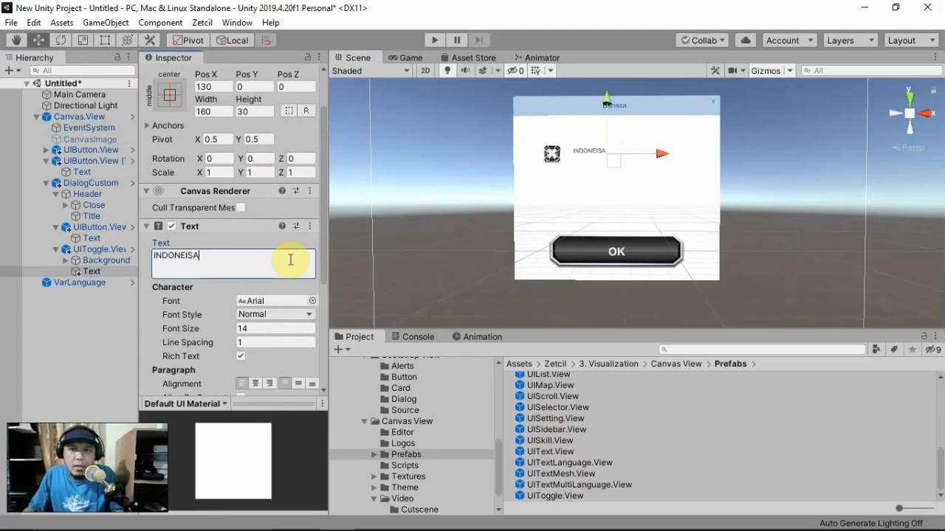
pyautogui.hotkey('ctrl', 'a')
pyautogui.press('BackSpace')
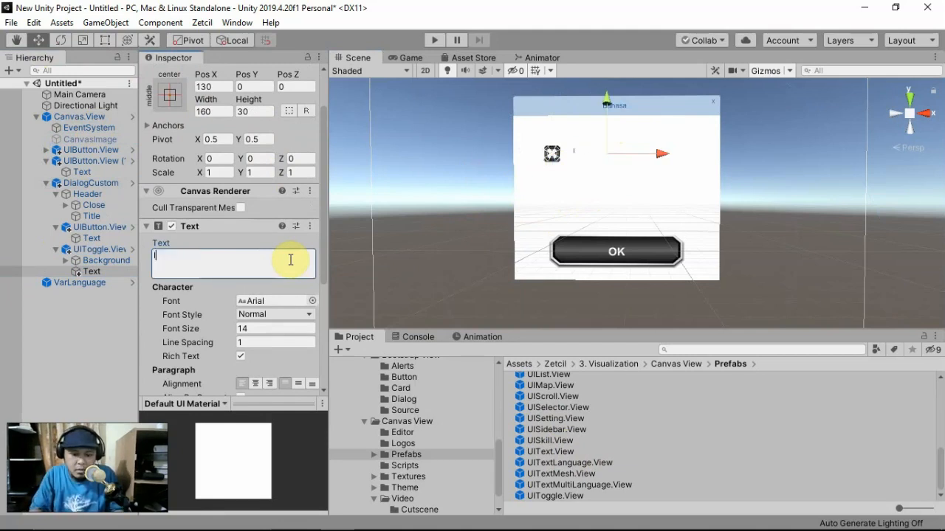
pyautogui.click(279, 329)
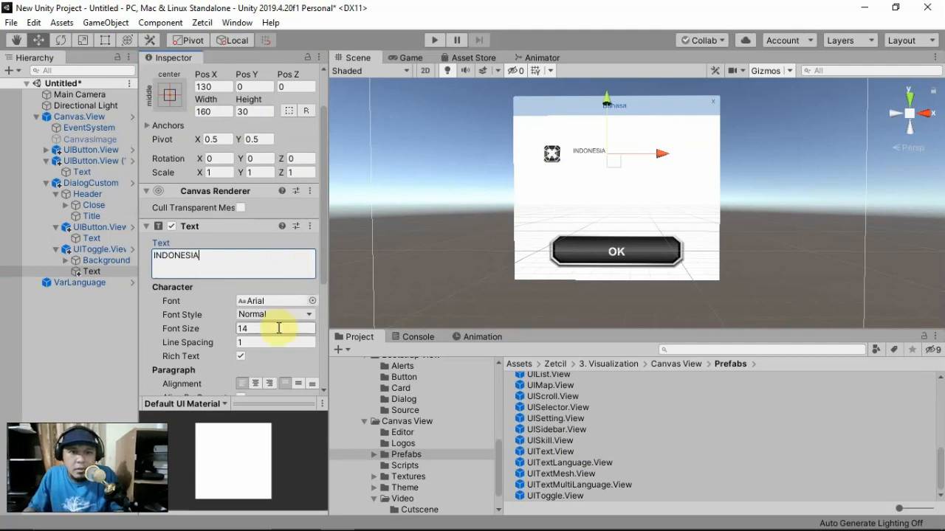
pyautogui.write('32')
pyautogui.click(275, 314)
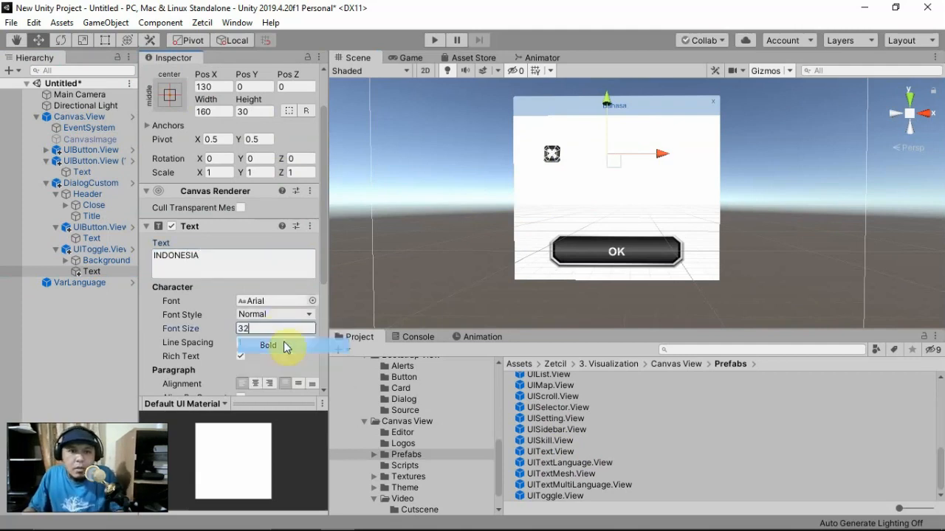
pyautogui.click(274, 342)
pyautogui.press('t')
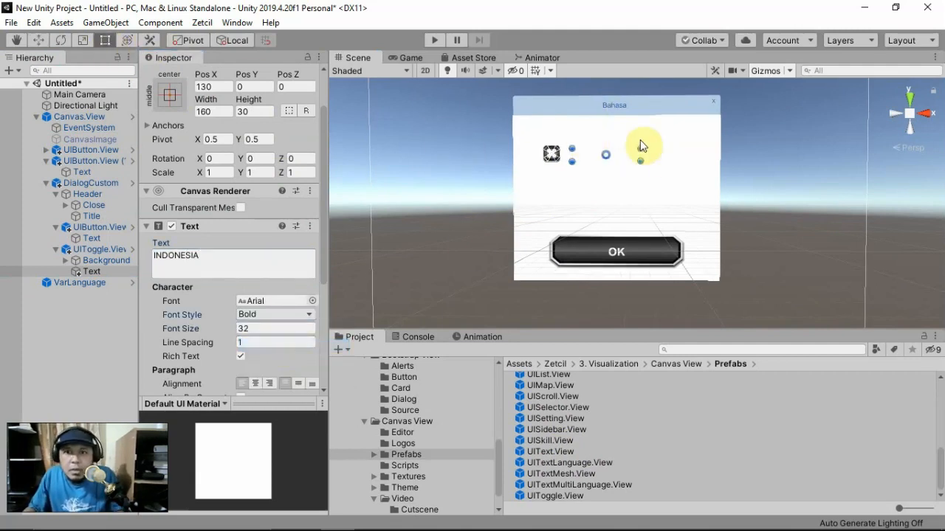
pyautogui.moveTo(643, 158)
pyautogui.mouseDown()
pyautogui.moveTo(688, 174)
pyautogui.moveTo(698, 160)
pyautogui.moveTo(659, 161)
pyautogui.mouseUp()
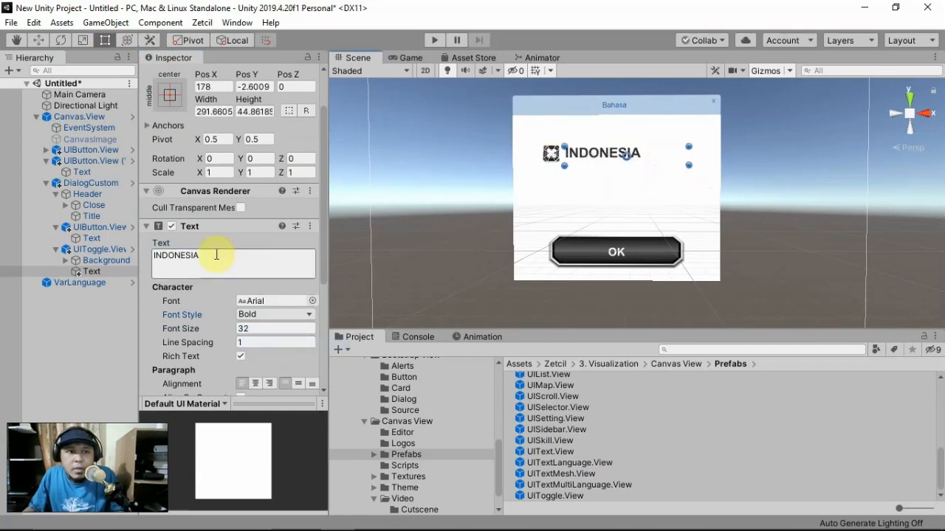
# - Rename the UIToggle.View object inside DialogCustom as Indo, widening the hierarchy area to fit the full names
pyautogui.click(94, 260)
pyautogui.click(119, 251)
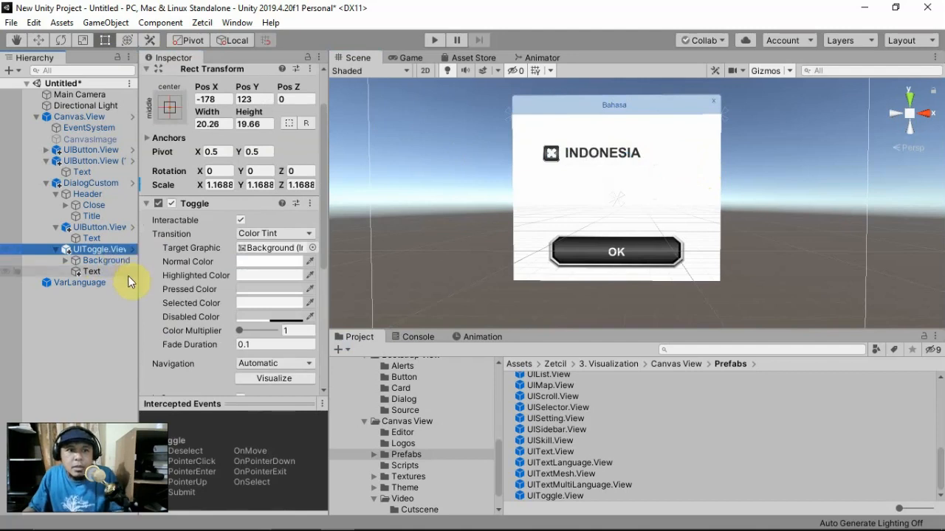
pyautogui.moveTo(139, 281); pyautogui.dragTo(174, 281)
pyautogui.press('F2')
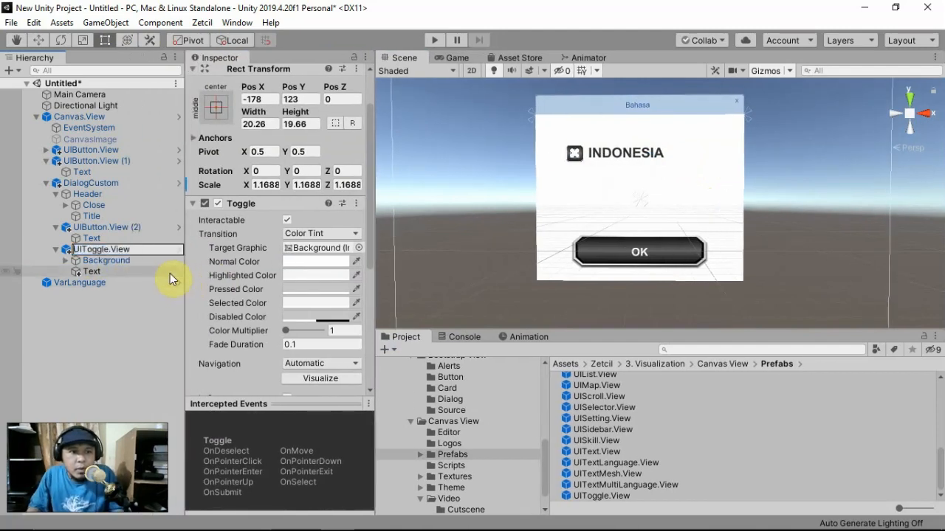
pyautogui.write('Indo')
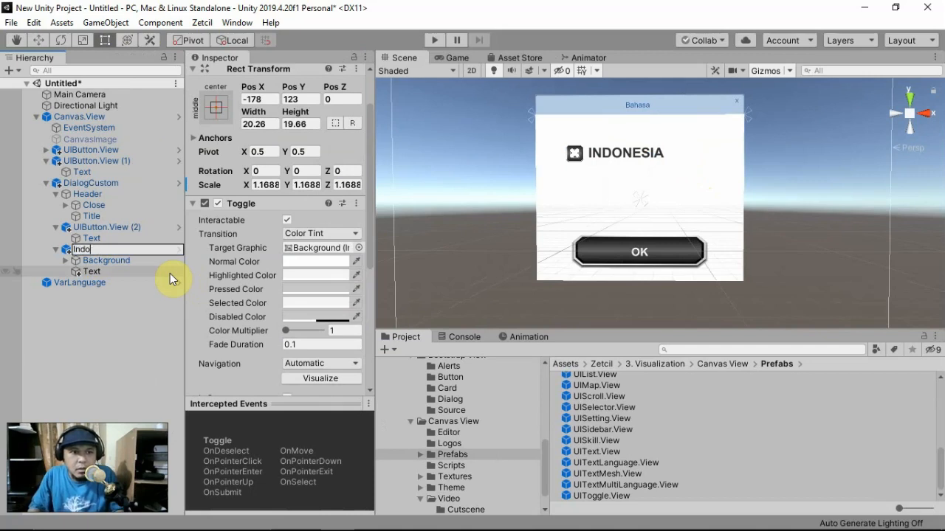
pyautogui.press('Return')
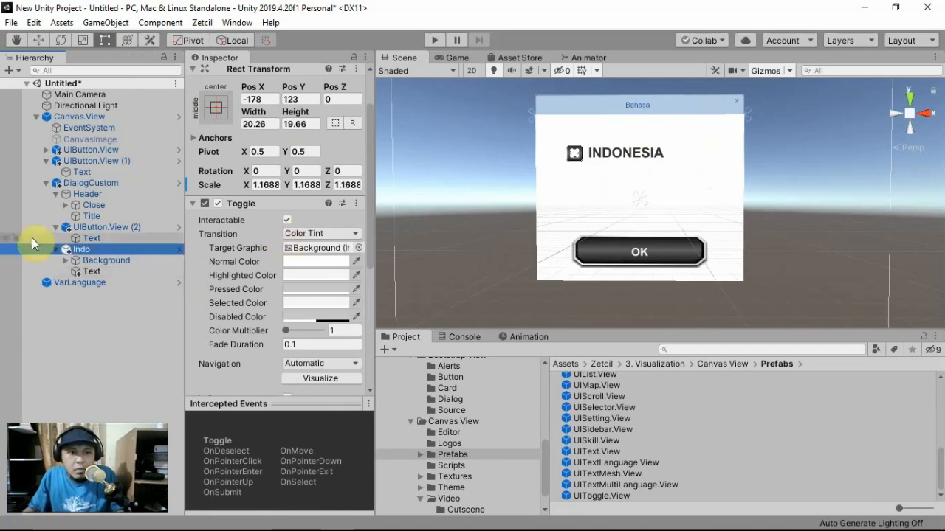
# - Duplicate the Indo toggle and move the copy below the original to about Pos Y 58
pyautogui.click(55, 249)
pyautogui.hotkey('ctrl', 'd')
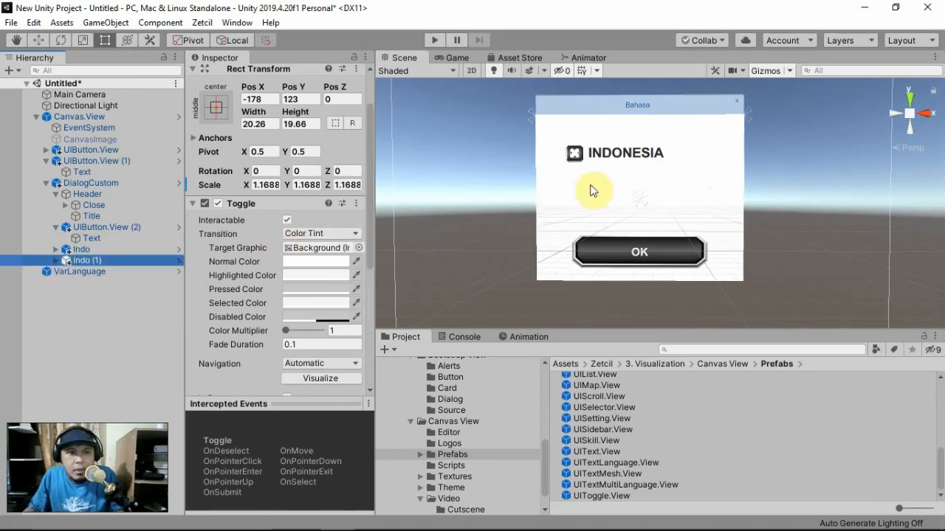
pyautogui.click(572, 156)
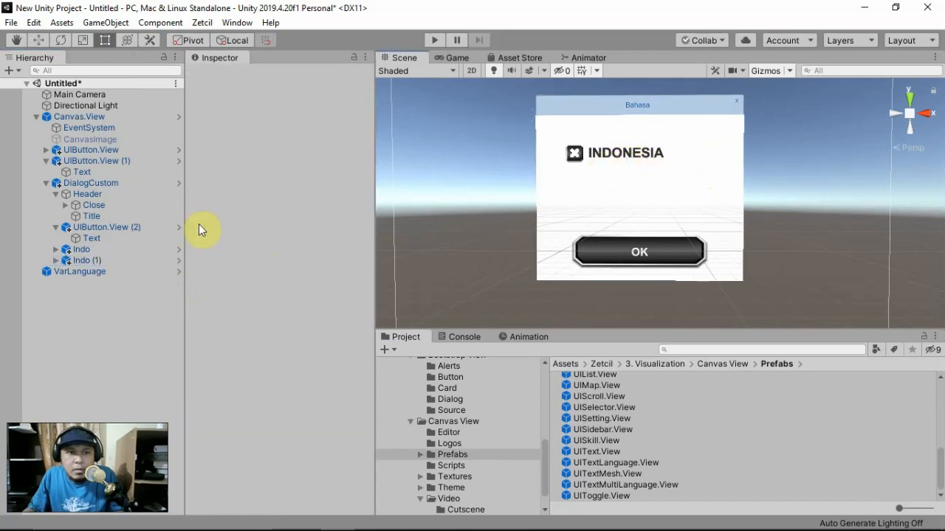
pyautogui.click(119, 258)
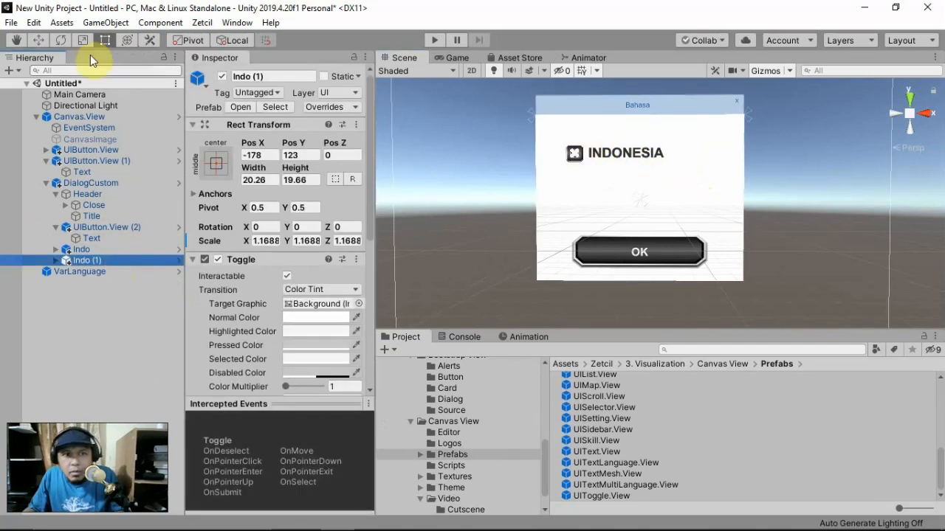
pyautogui.click(37, 46)
pyautogui.moveTo(583, 103); pyautogui.dragTo(583, 178)
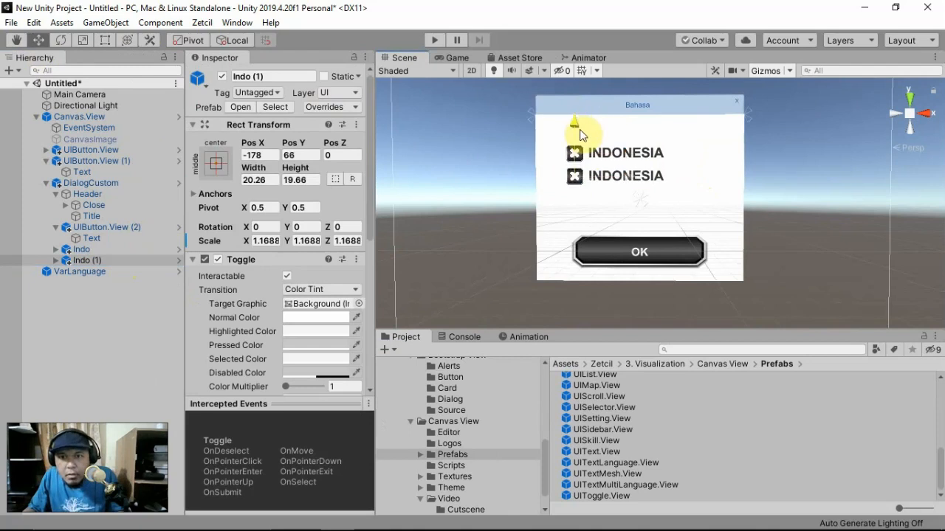
# - Change the label text of the second toggle, Indo (1), to ENGLISH
pyautogui.click(56, 260)
pyautogui.click(104, 271)
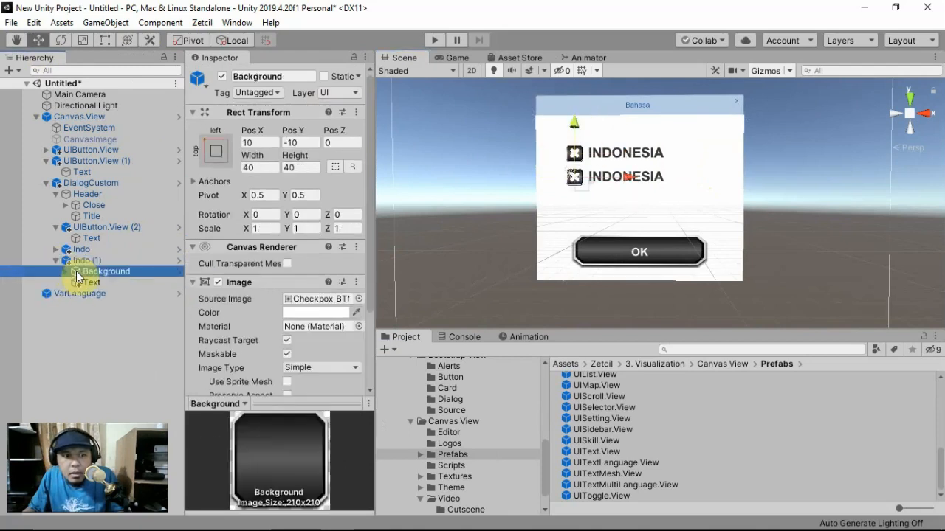
pyautogui.click(92, 282)
pyautogui.click(239, 316)
pyautogui.write('ENGLISH')
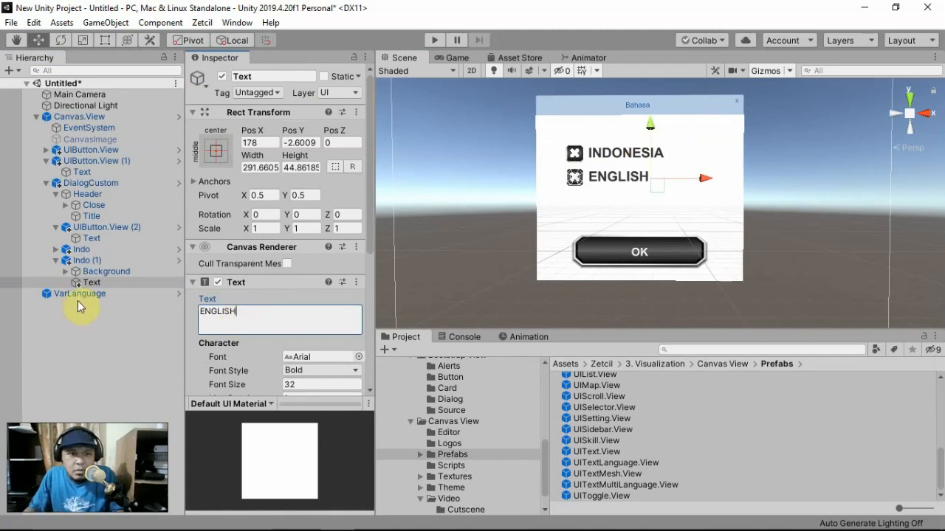
# - Duplicate the ENGLISH toggle and move the copy below it to about Pos Y -9
pyautogui.click(68, 263)
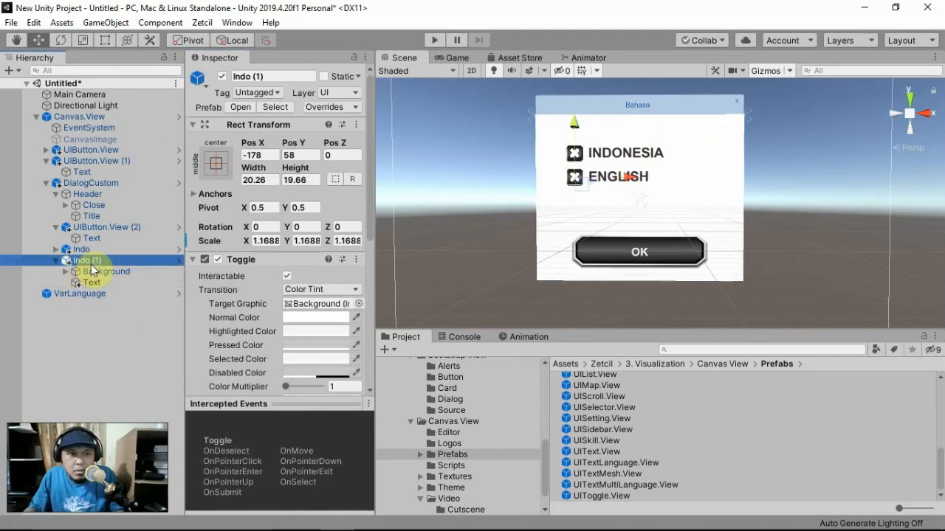
pyautogui.hotkey('ctrl', 'd')
pyautogui.moveTo(579, 138); pyautogui.dragTo(576, 154)
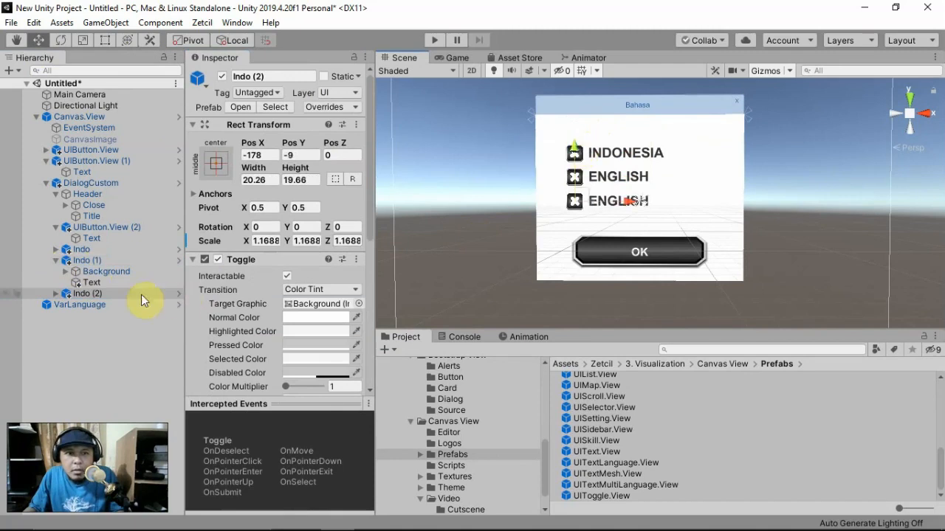
# - Change the label text of the third toggle, Indo (2), to KOREA and collapse the toggles in the hierarchy
pyautogui.click(56, 294)
pyautogui.click(88, 304)
pyautogui.click(92, 315)
pyautogui.click(255, 319)
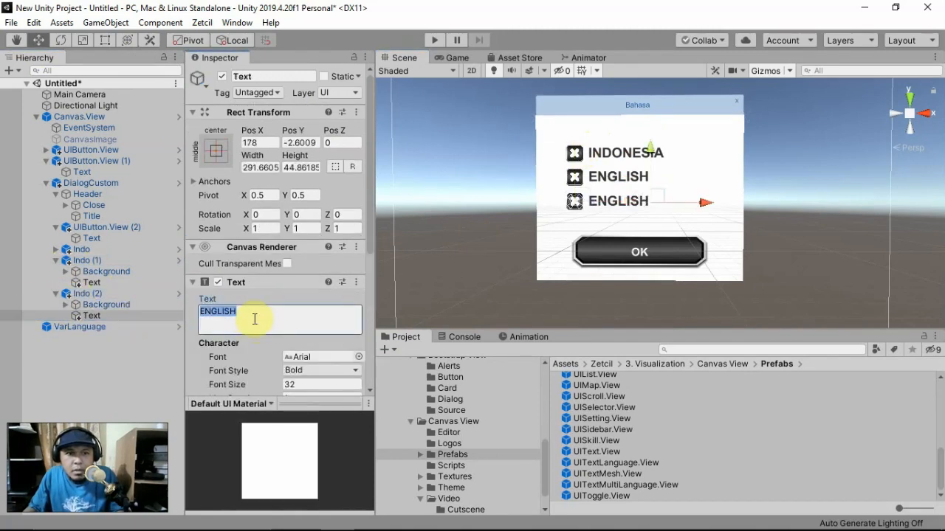
pyautogui.write('KOREA')
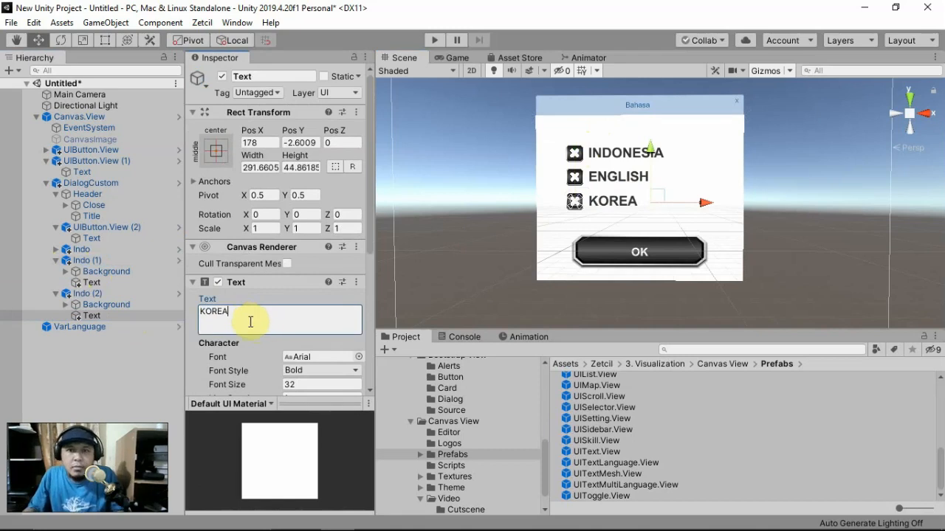
pyautogui.click(56, 261)
pyautogui.click(57, 271)
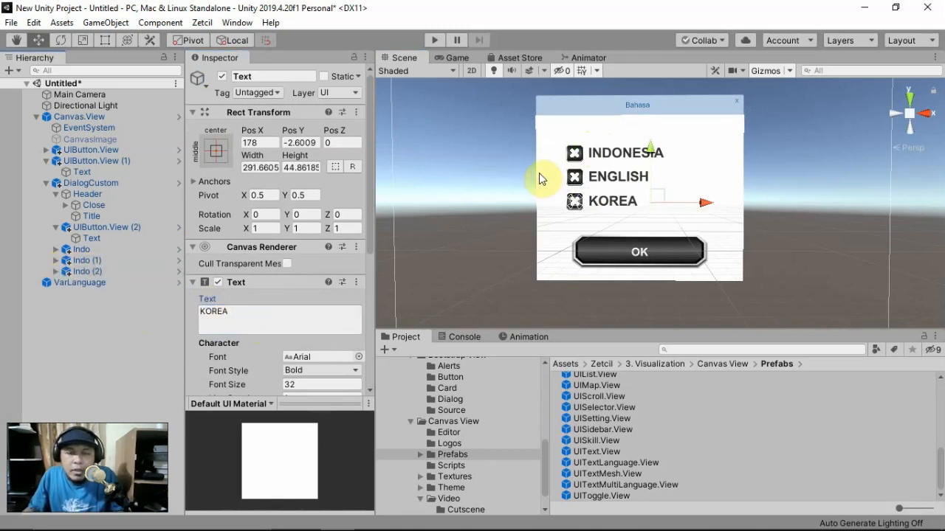
# - Run the scene, switch the INDONESIA, ENGLISH and KOREA toggles on and off to test them, and stop the run
pyautogui.click(433, 40)
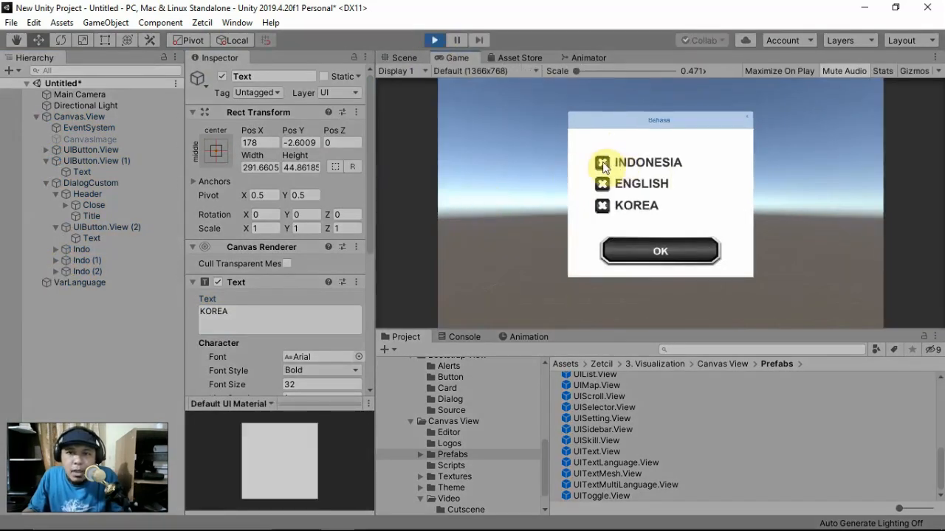
pyautogui.click(602, 207)
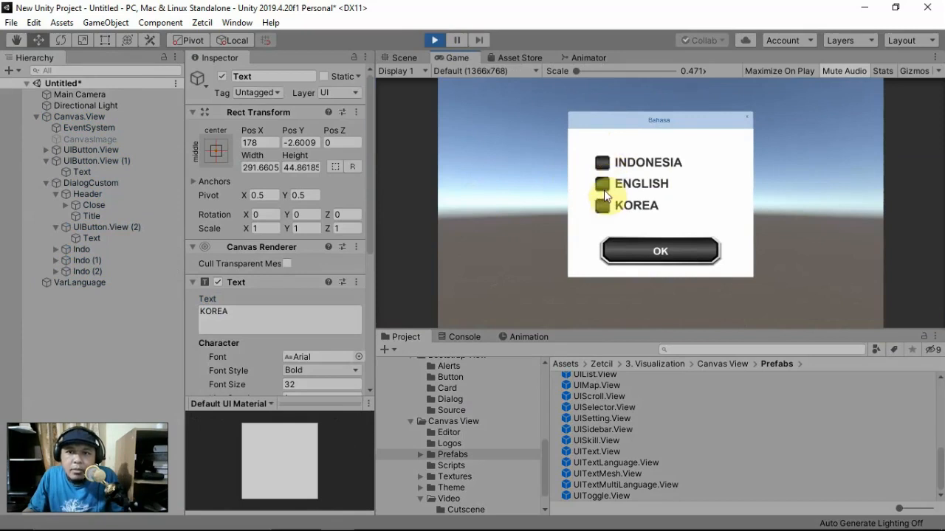
pyautogui.click(602, 185)
pyautogui.click(604, 164)
pyautogui.click(602, 206)
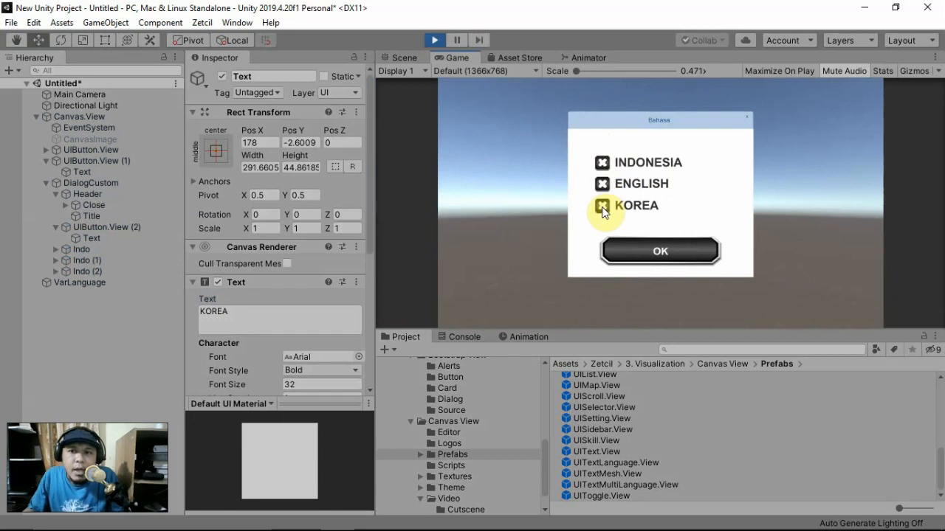
pyautogui.click(602, 208)
pyautogui.click(603, 185)
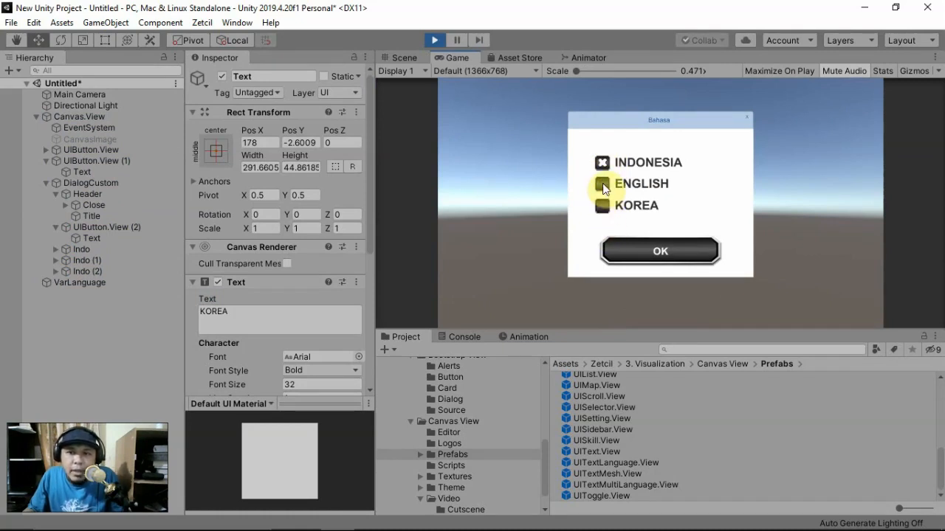
pyautogui.click(603, 184)
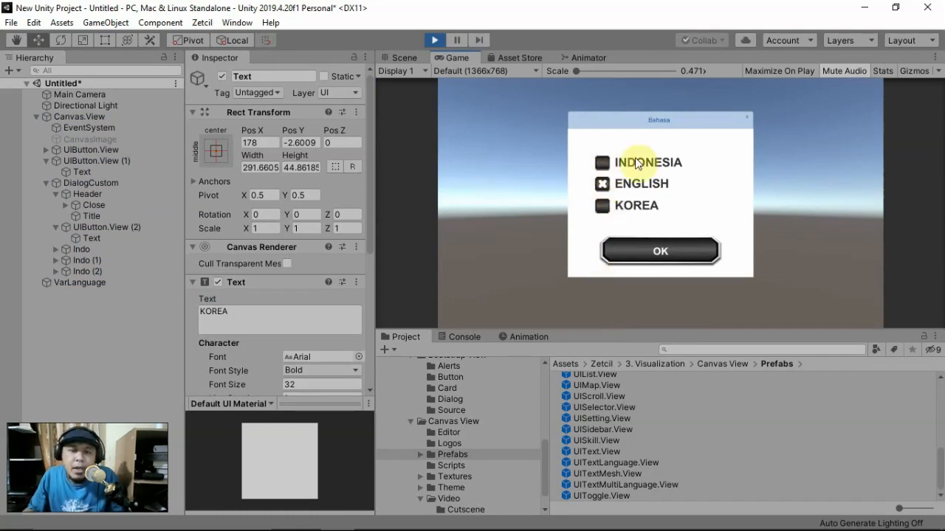
pyautogui.click(435, 40)
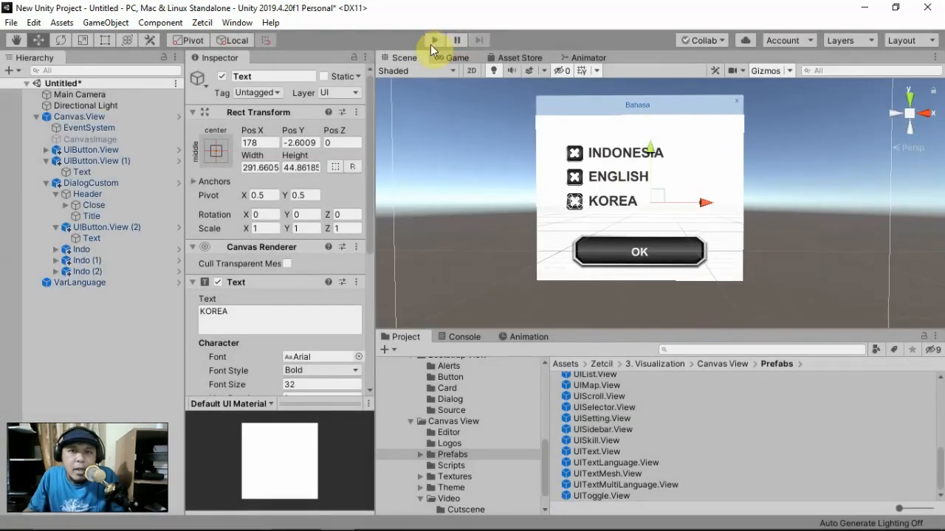
# - Create an empty game object, place it above VarLanguage in the hierarchy, and name it GrupBahasa
pyautogui.click(56, 227)
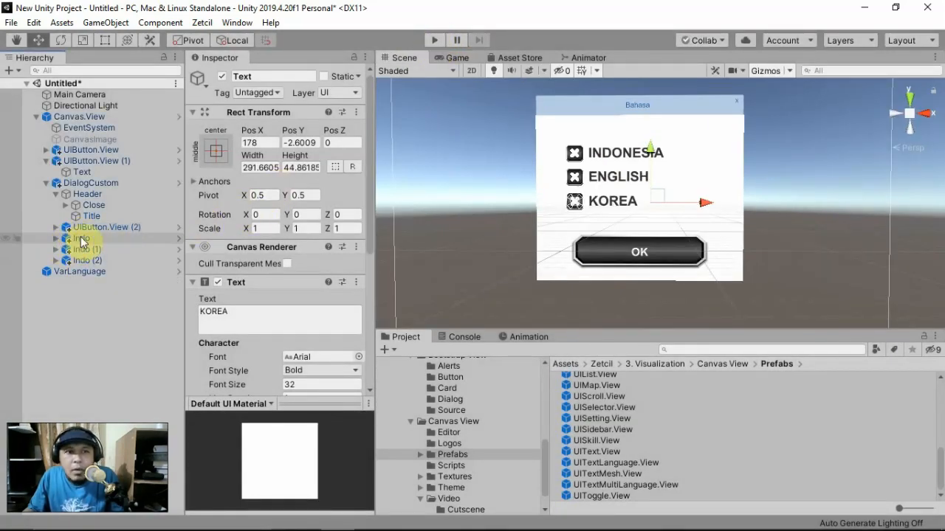
pyautogui.click(114, 23)
pyautogui.click(131, 38)
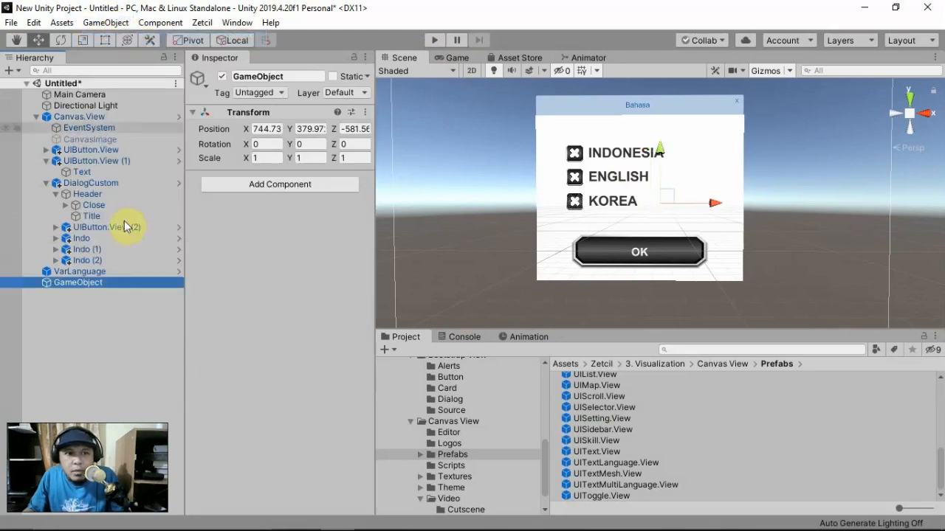
pyautogui.moveTo(99, 284); pyautogui.dragTo(100, 270)
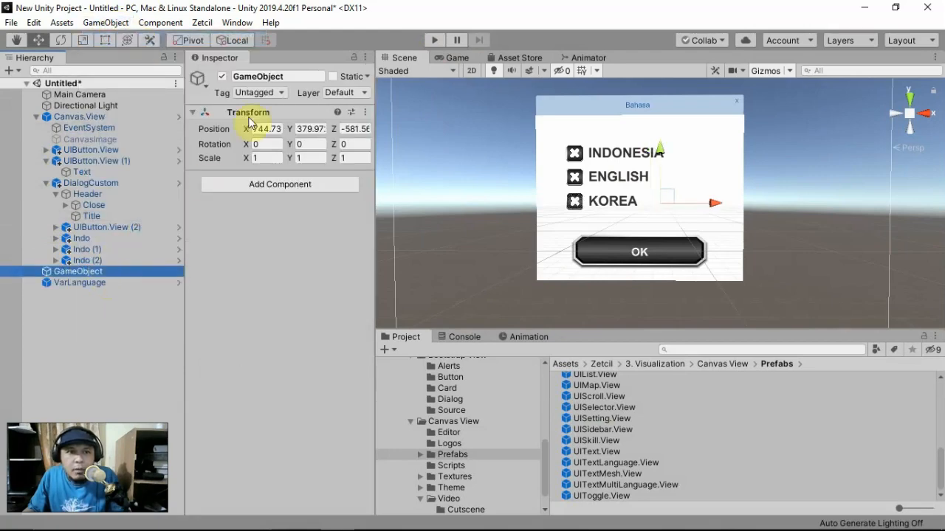
pyautogui.click(258, 76)
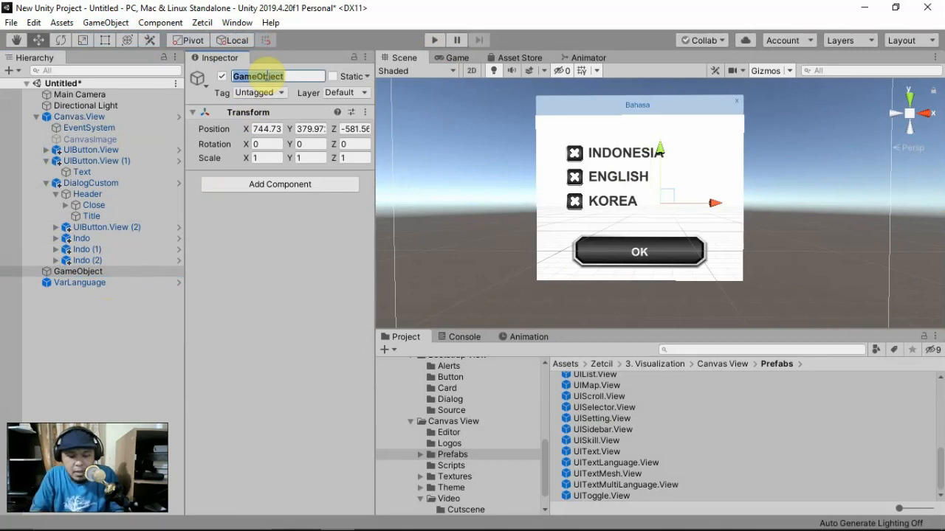
pyautogui.write('GrupBahasa')
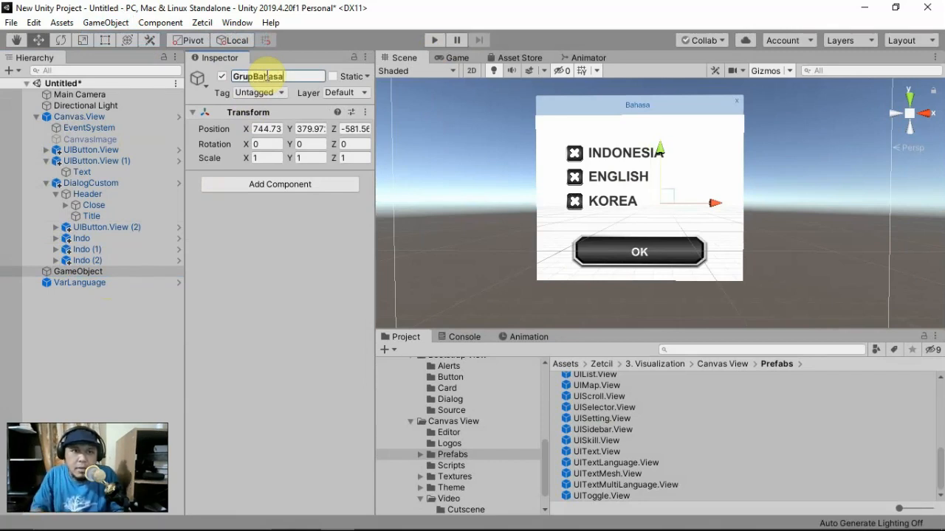
pyautogui.click(97, 271)
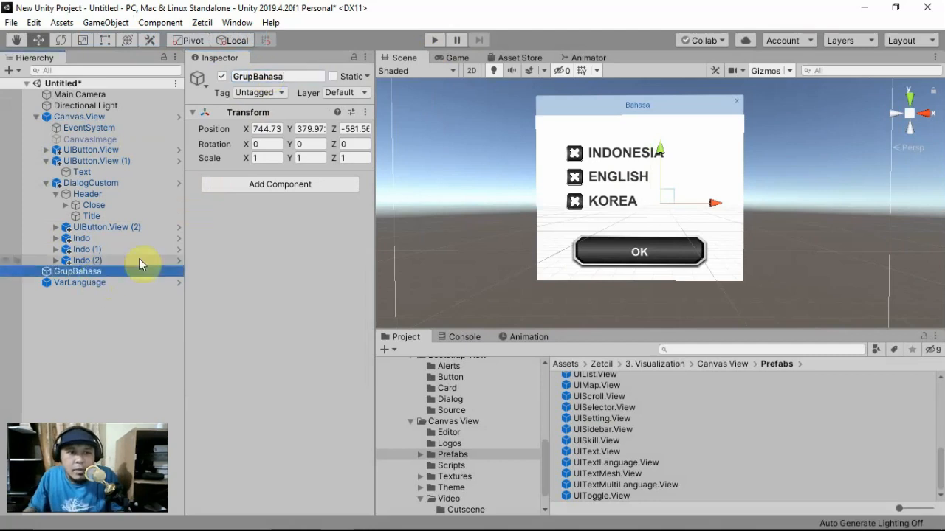
# - Add a Toggle Group component to the GrupBahasa object
pyautogui.click(286, 188)
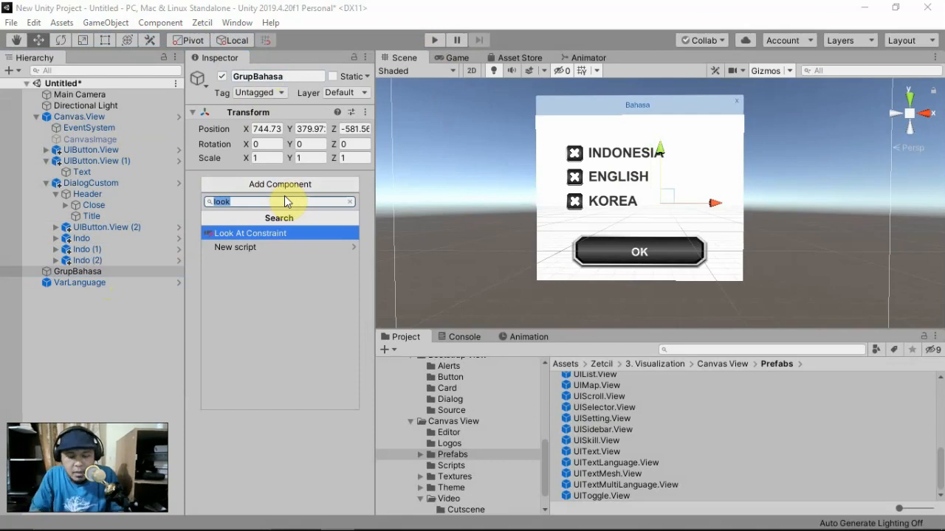
pyautogui.write('group')
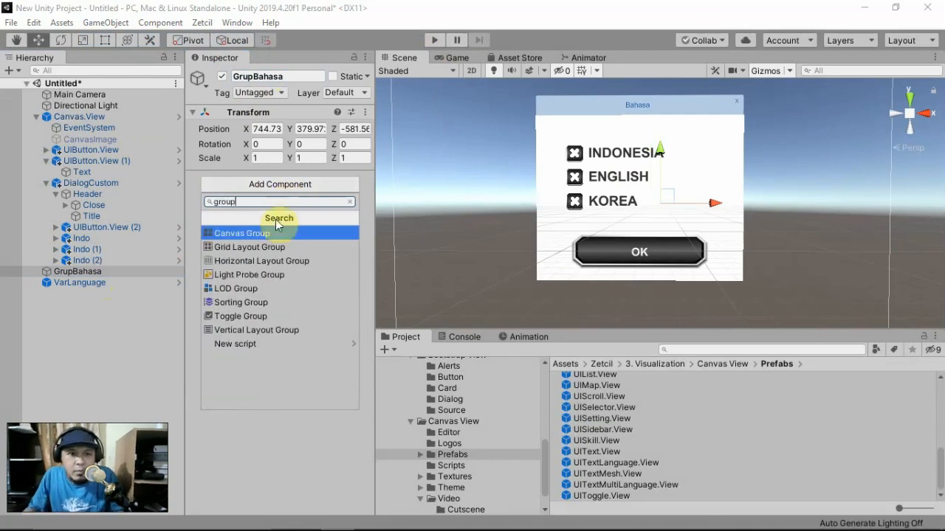
pyautogui.click(232, 323)
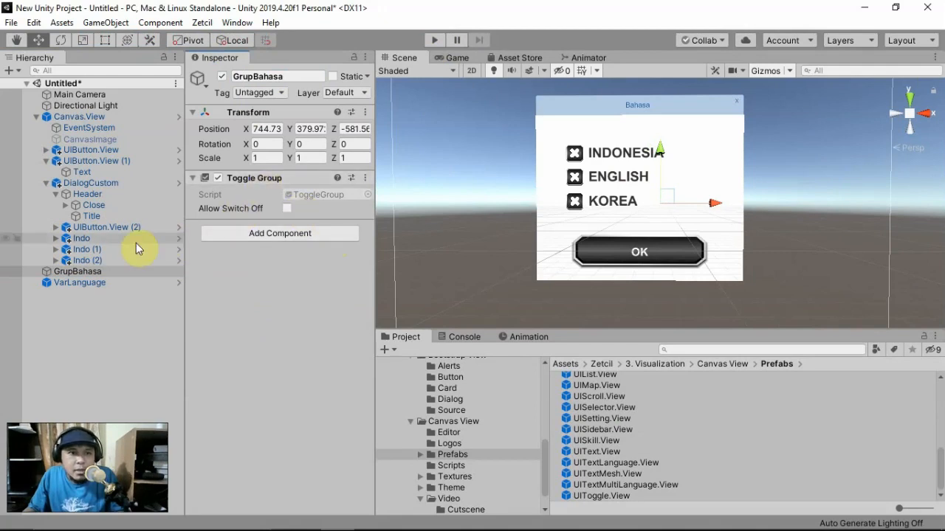
# - Rename the ENGLISH toggle object Indo (1) as End and the KOREA toggle object Indo (2) as Kor
pyautogui.click(98, 235)
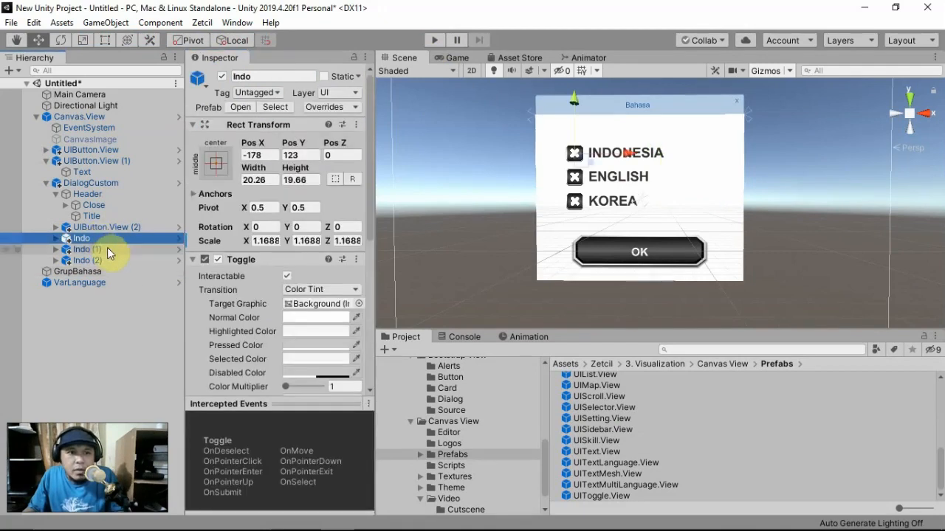
pyautogui.click(107, 248)
pyautogui.press('F2')
pyautogui.write('End')
pyautogui.press('Return')
pyautogui.press('Down')
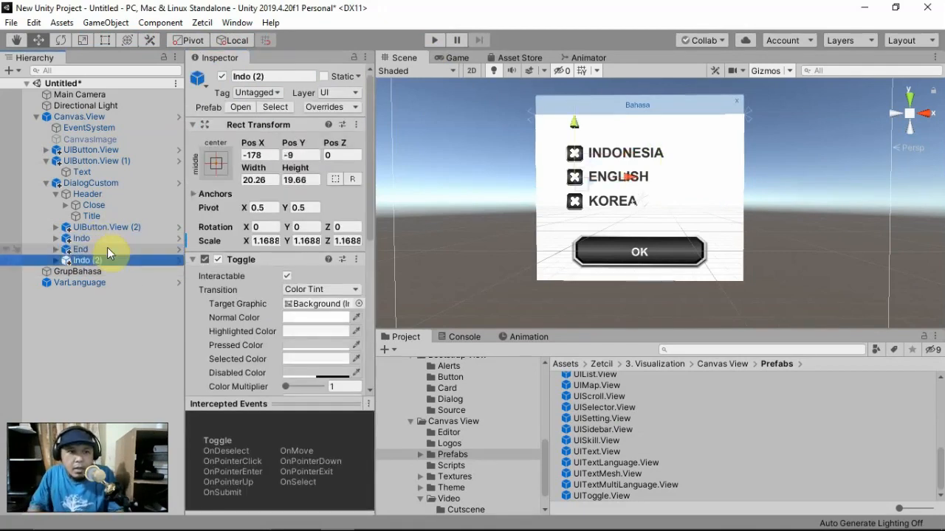
pyautogui.press('F2')
pyautogui.write('Kor')
pyautogui.press('Return')
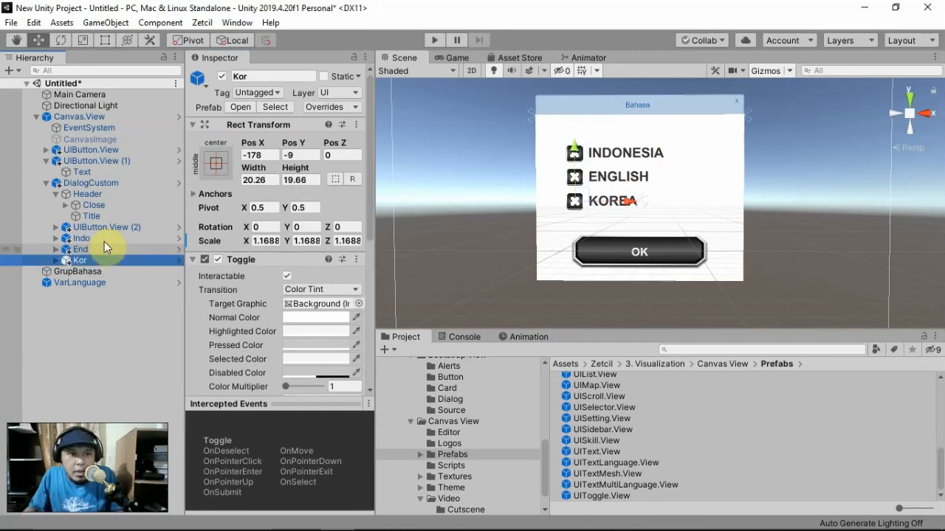
# - Assign GrupBahasa as the toggle group of the Indo, End and Kor toggles together
pyautogui.keyDown('shift'); pyautogui.click(105, 241); pyautogui.keyUp('shift')
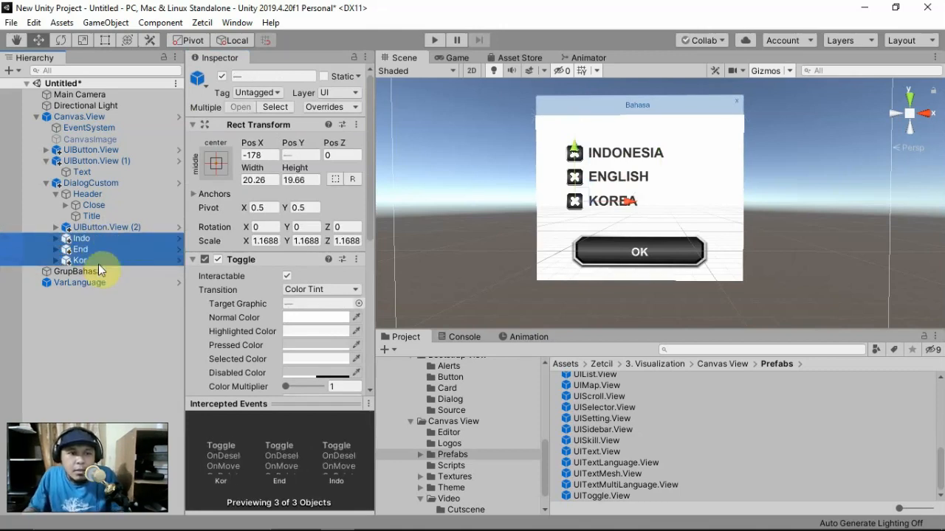
pyautogui.scroll(-5, 259, 277)
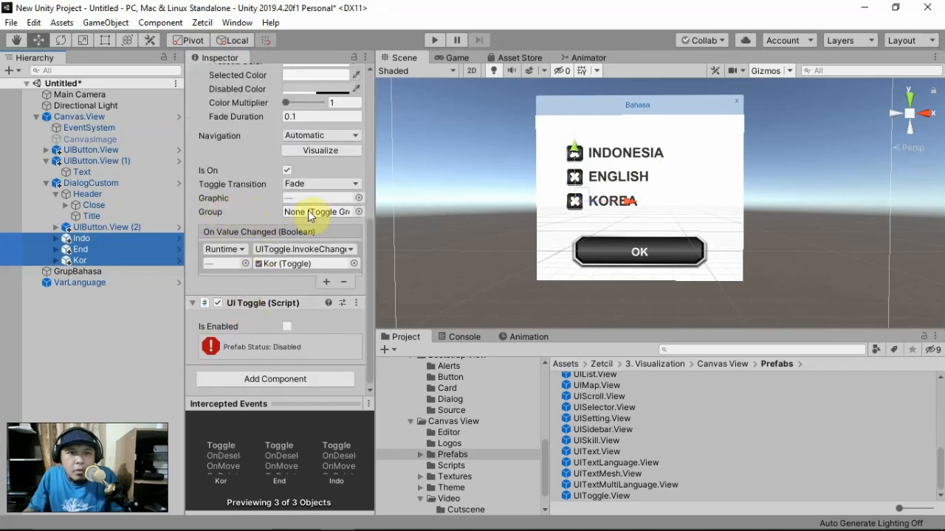
pyautogui.click(76, 276)
pyautogui.moveTo(76, 276); pyautogui.dragTo(318, 220)
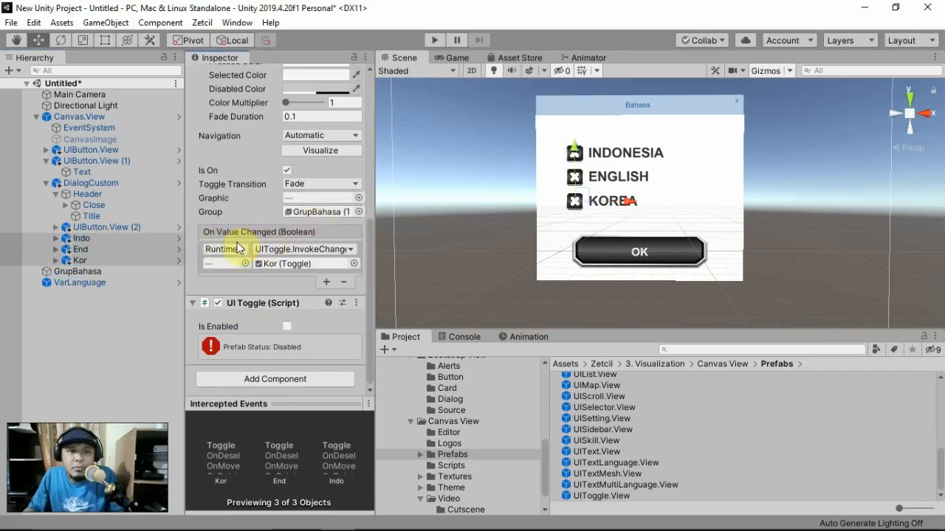
# - Run the scene, switch between the grouped INDONESIA, ENGLISH and KOREA toggles to test them, and stop the run
pyautogui.click(112, 272)
pyautogui.click(433, 40)
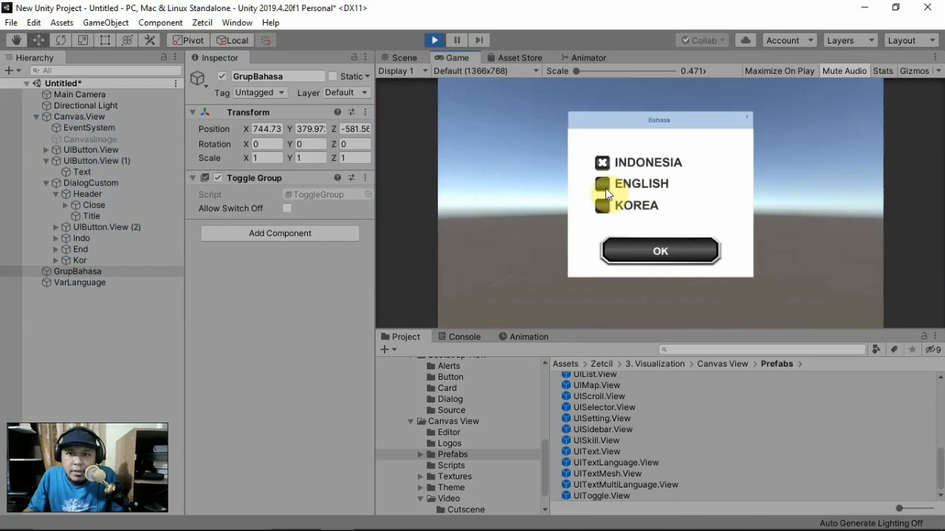
pyautogui.click(602, 205)
pyautogui.click(602, 184)
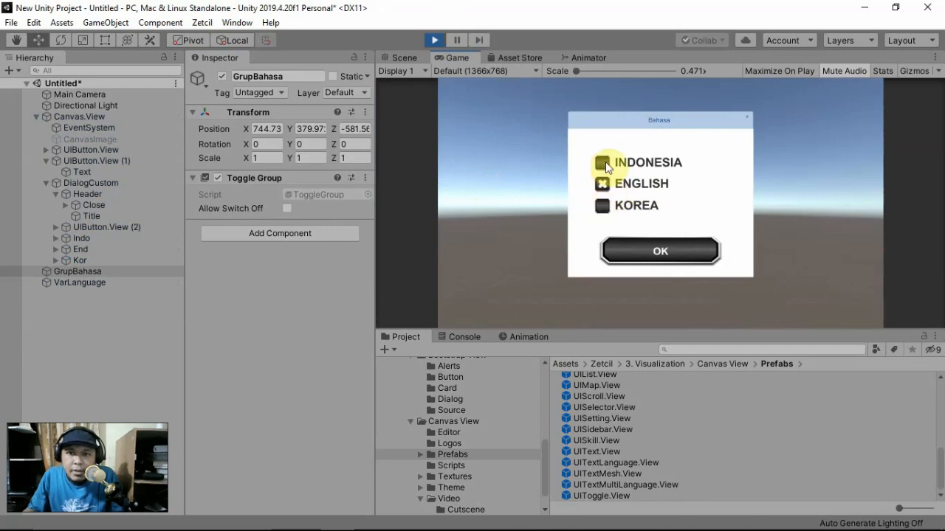
pyautogui.click(603, 206)
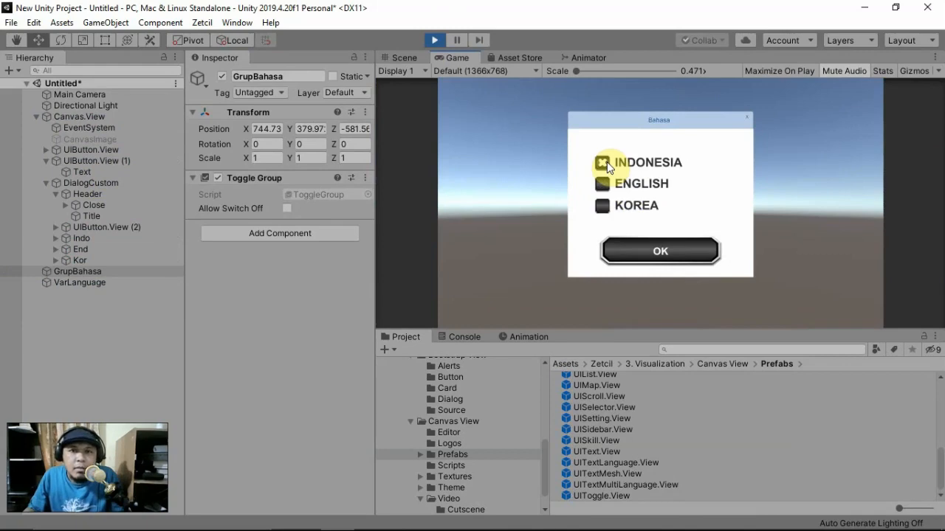
pyautogui.click(436, 41)
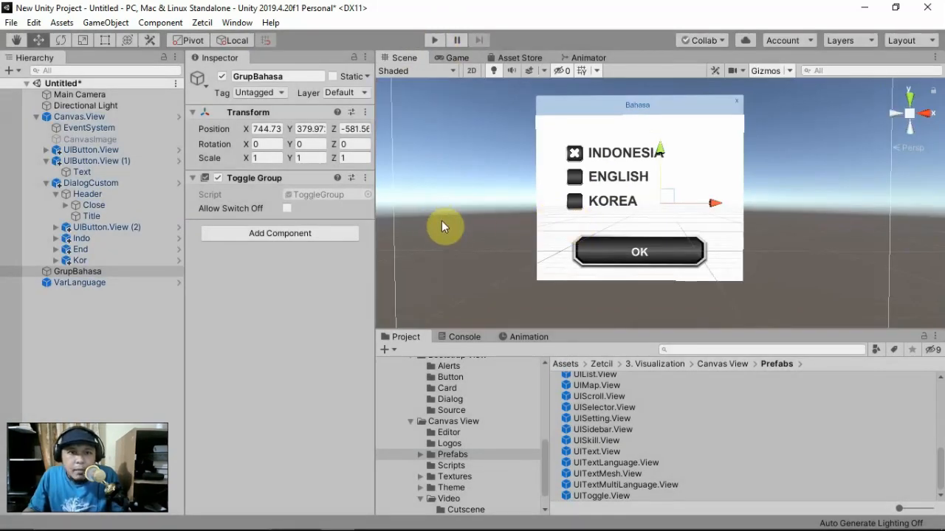
# - Enable the UI Toggle script on the Indo toggle
pyautogui.click(101, 239)
pyautogui.scroll(-8, 272, 246)
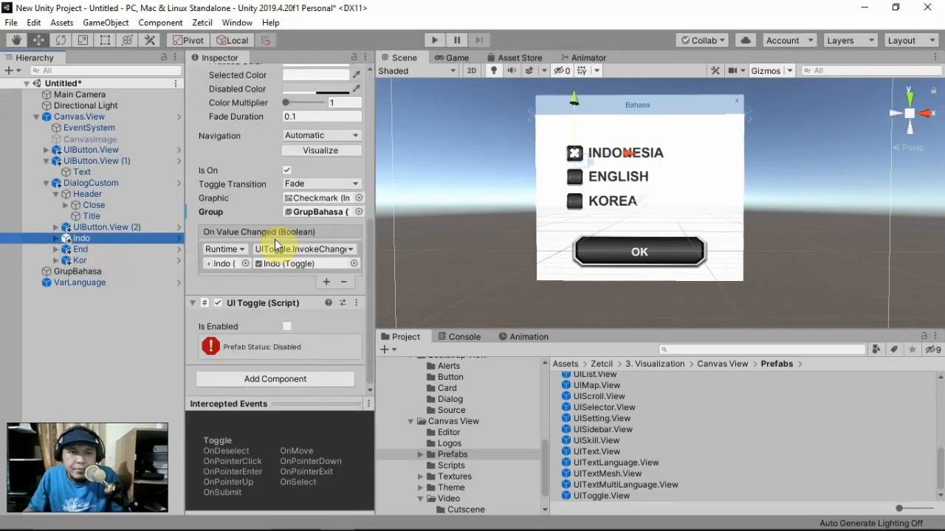
pyautogui.scroll(4, 275, 245)
pyautogui.scroll(4, 275, 245)
pyautogui.scroll(-8, 275, 246)
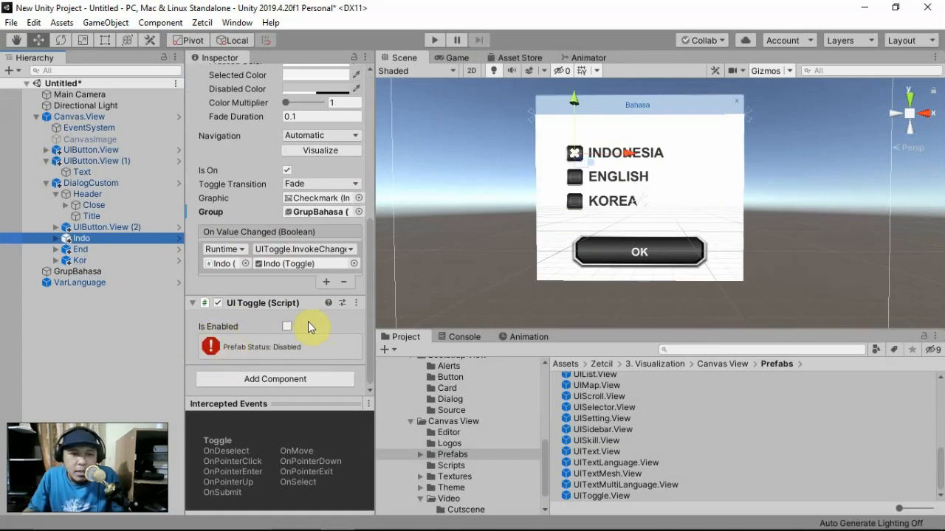
pyautogui.click(287, 326)
pyautogui.scroll(-3, 291, 333)
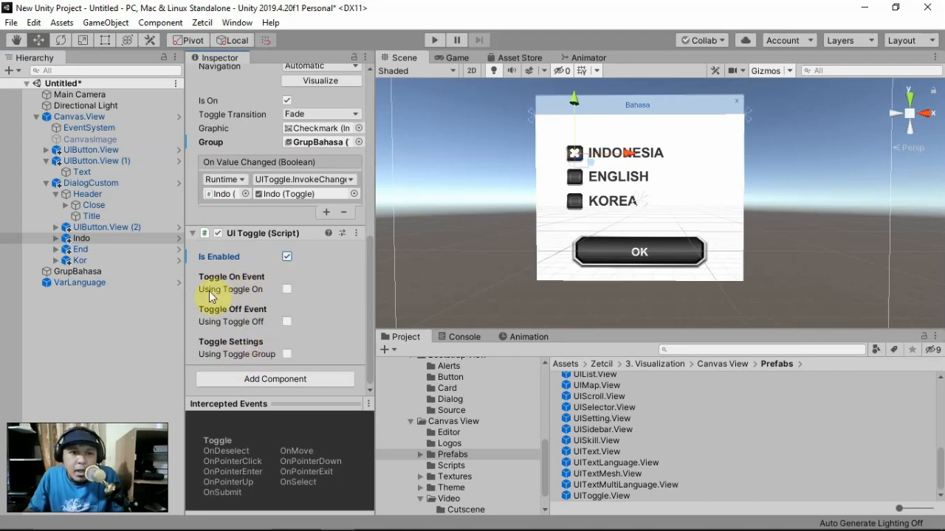
# - Turn on Using Toggle On for Indo and add an event that calls SetIndonesiaLanguage on VarLanguage
pyautogui.click(290, 291)
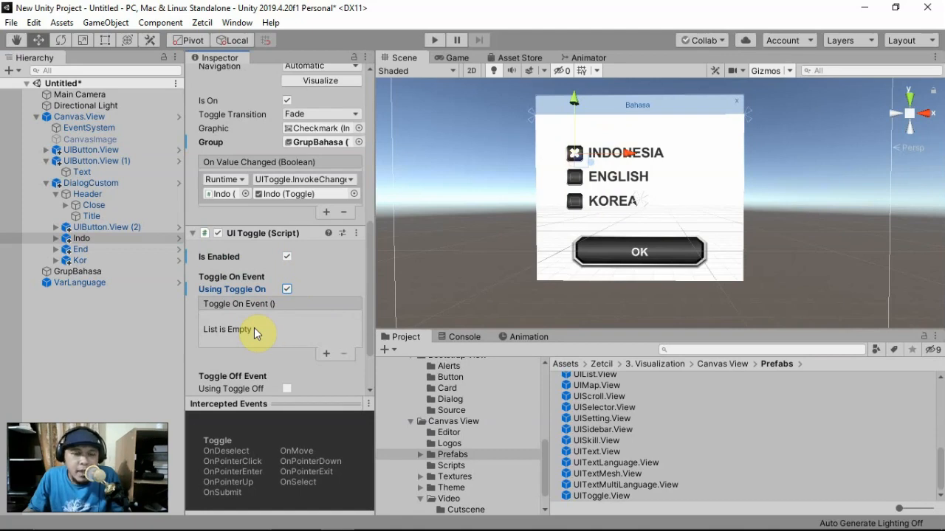
pyautogui.click(327, 354)
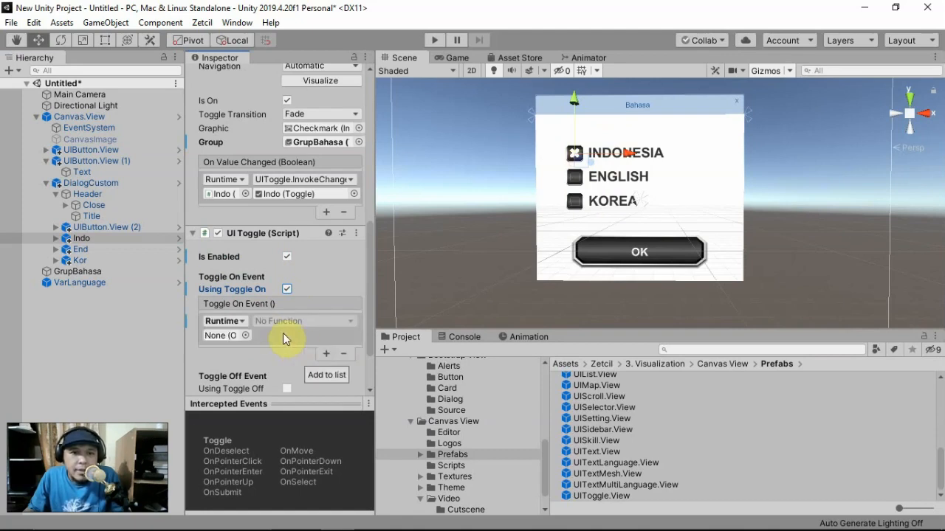
pyautogui.moveTo(63, 282); pyautogui.dragTo(220, 337)
pyautogui.click(316, 322)
pyautogui.moveTo(310, 419)
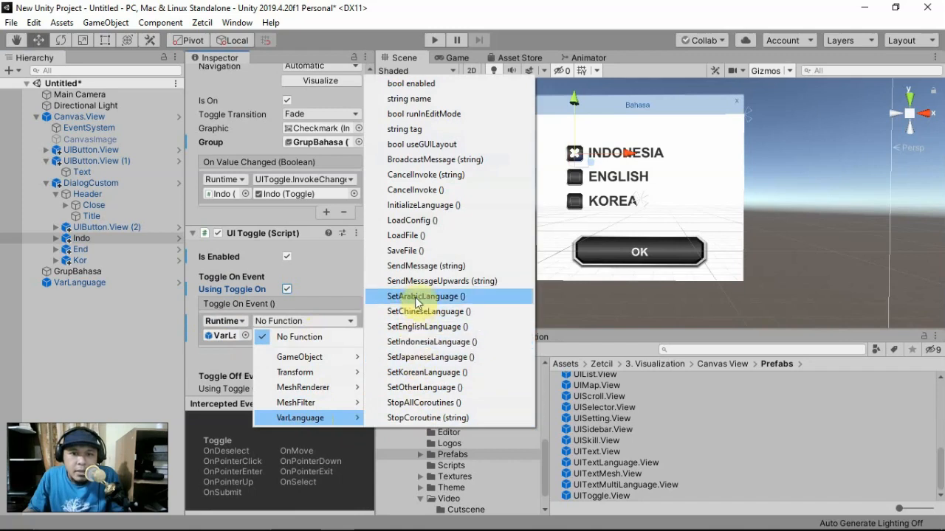
pyautogui.click(413, 344)
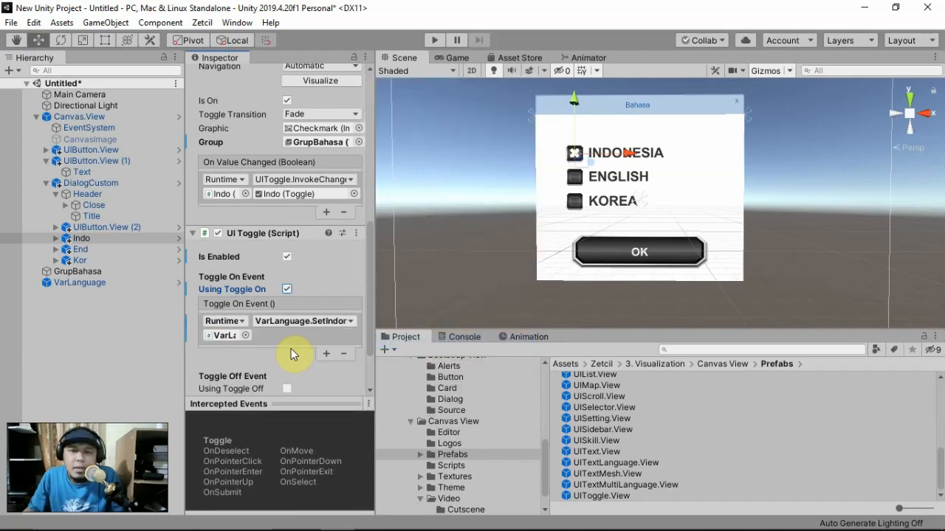
# - Rename the End toggle object as Eng
pyautogui.click(99, 250)
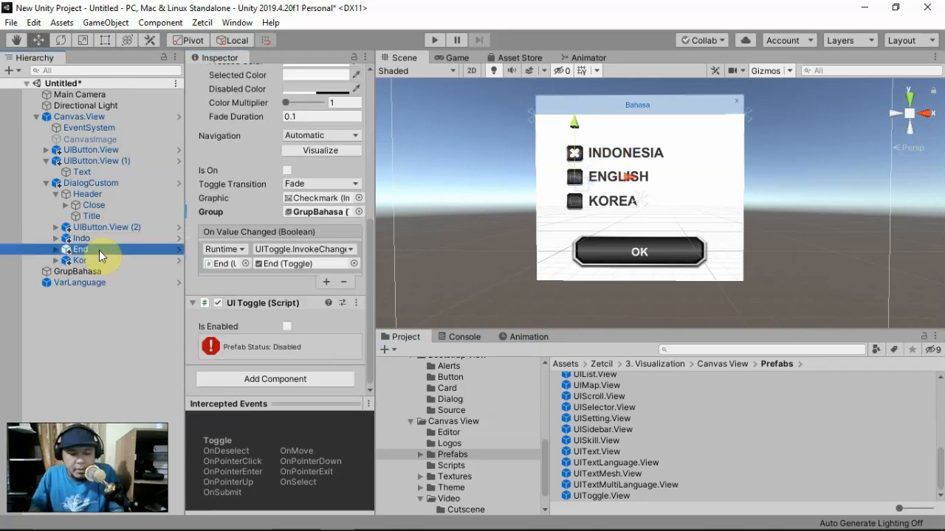
pyautogui.click(99, 250)
pyautogui.write('Eng')
pyautogui.press('Return')
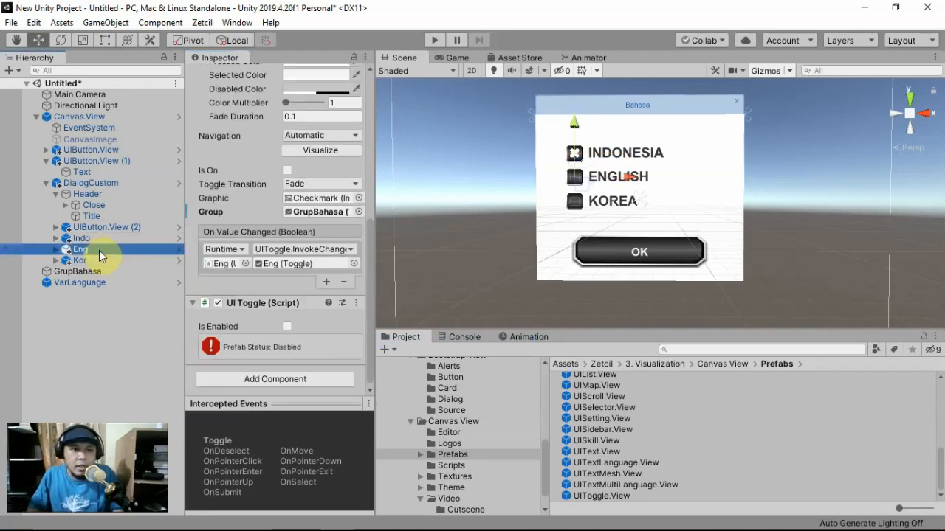
# - Enable the UI Toggle script on Eng and add a Toggle On event that calls SetEnglishLanguage on VarLanguage
pyautogui.click(287, 327)
pyautogui.click(287, 327)
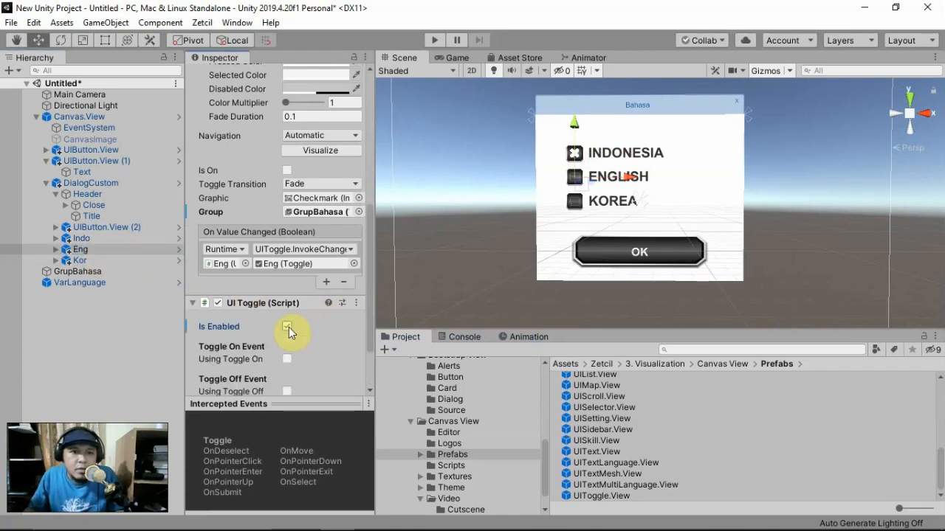
pyautogui.scroll(-3, 289, 324)
pyautogui.click(286, 289)
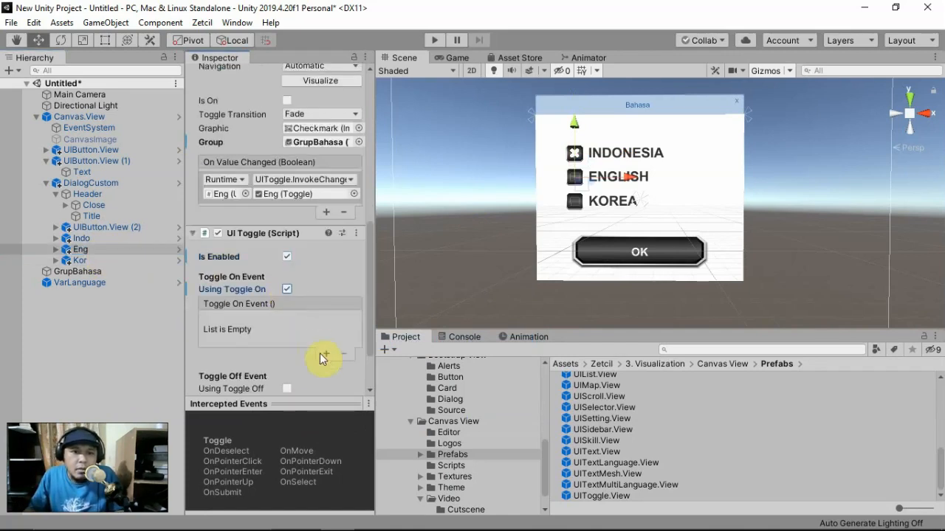
pyautogui.click(326, 354)
pyautogui.moveTo(82, 283); pyautogui.dragTo(225, 337)
pyautogui.click(286, 321)
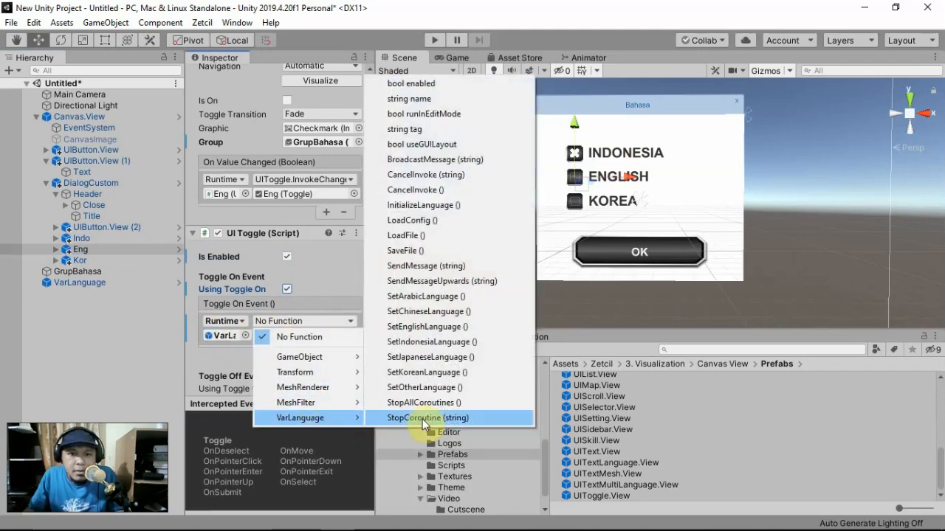
pyautogui.click(413, 326)
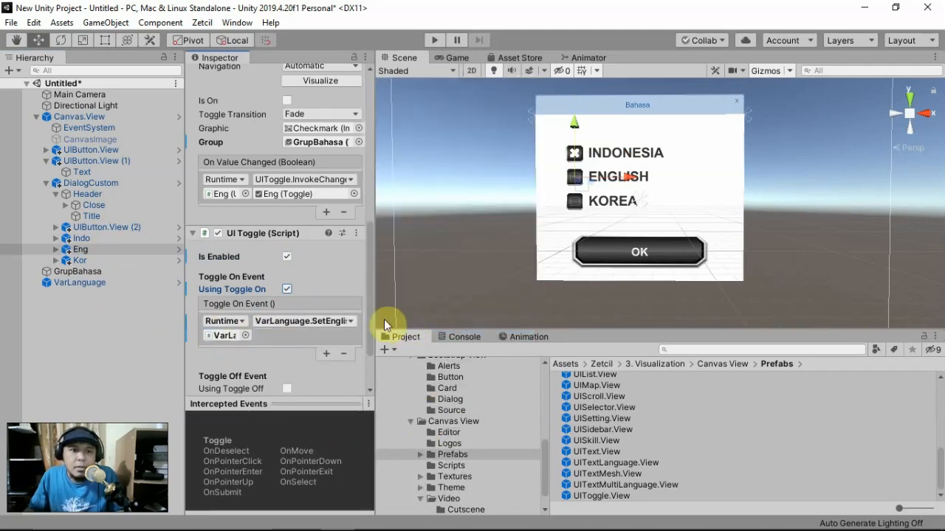
# - Enable the UI Toggle script on Kor and add a Toggle On event that calls SetKoreanLanguage on VarLanguage
pyautogui.click(122, 262)
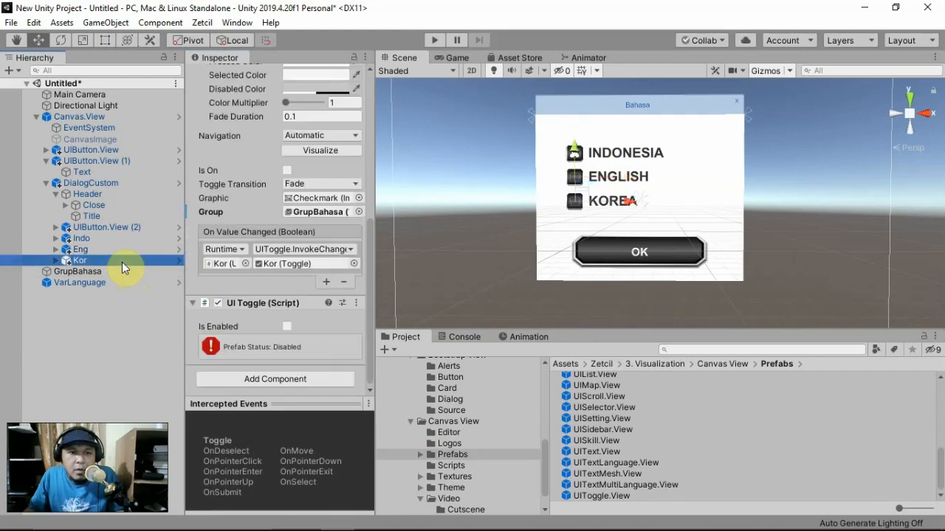
pyautogui.click(287, 327)
pyautogui.scroll(-3, 306, 340)
pyautogui.click(287, 291)
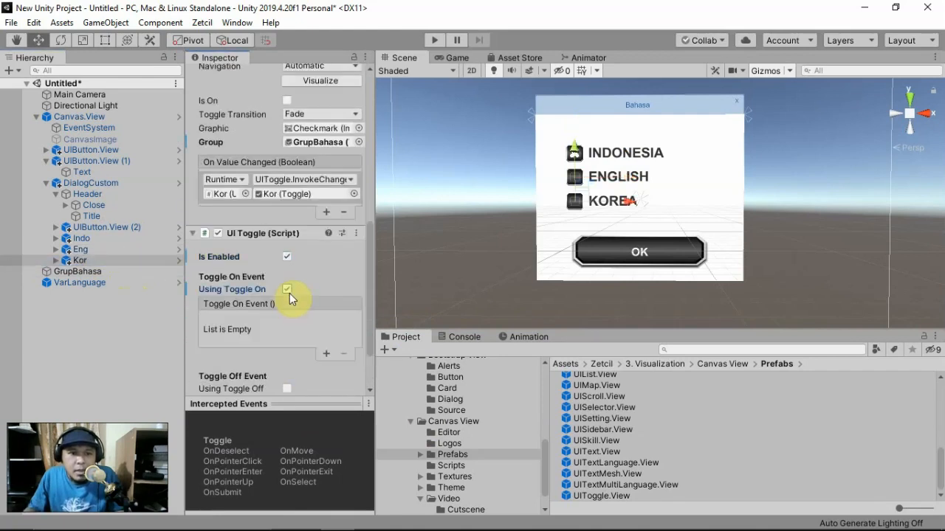
pyautogui.click(322, 353)
pyautogui.moveTo(104, 281); pyautogui.dragTo(216, 335)
pyautogui.click(303, 322)
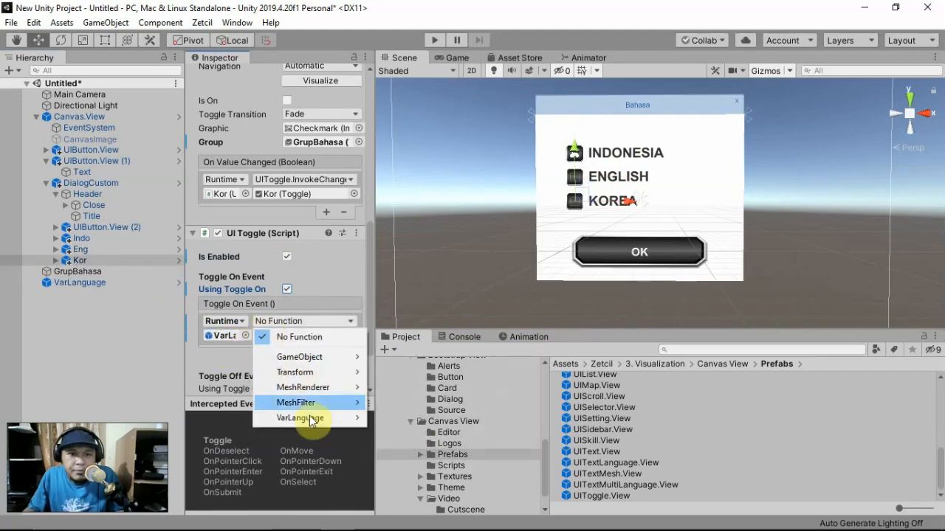
pyautogui.moveTo(325, 420)
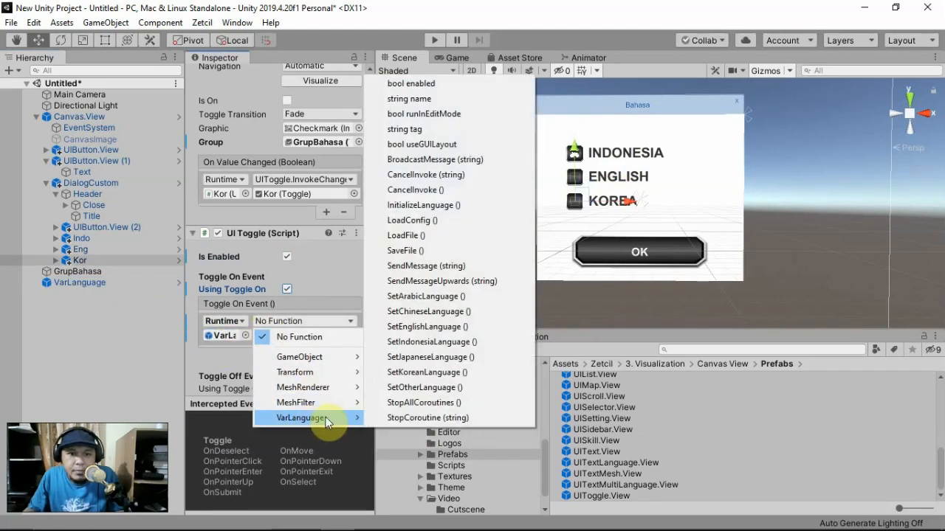
pyautogui.click(425, 379)
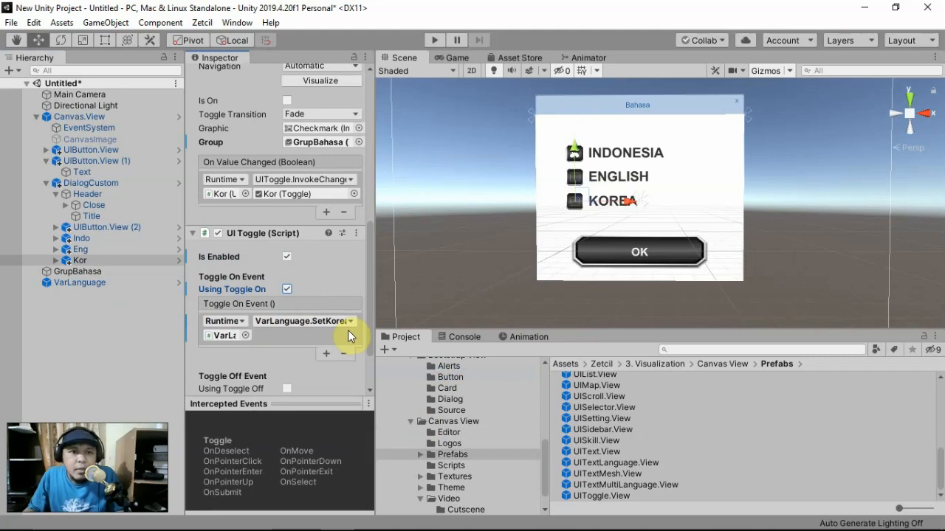
# - Run the scene and switch between the KOREA, ENGLISH and INDONESIA toggles to test the toggle group
pyautogui.click(435, 41)
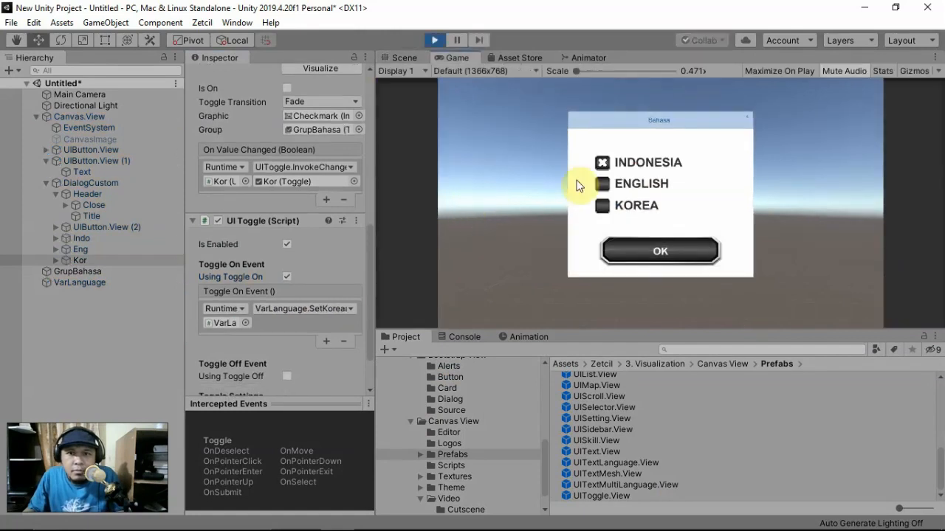
pyautogui.click(602, 206)
pyautogui.click(602, 184)
pyautogui.click(603, 166)
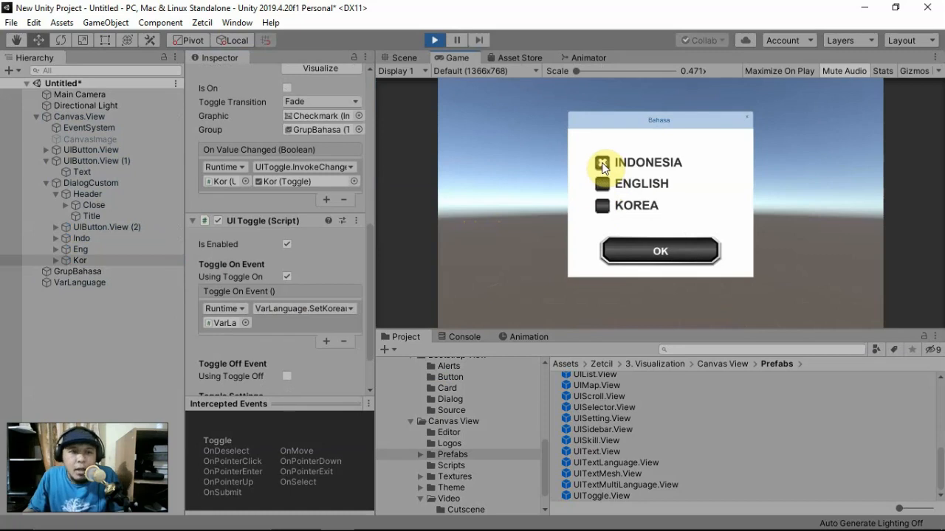
# - Check VarLanguage's Language Type while switching among the three language toggles, then stop the running scene
pyautogui.click(103, 282)
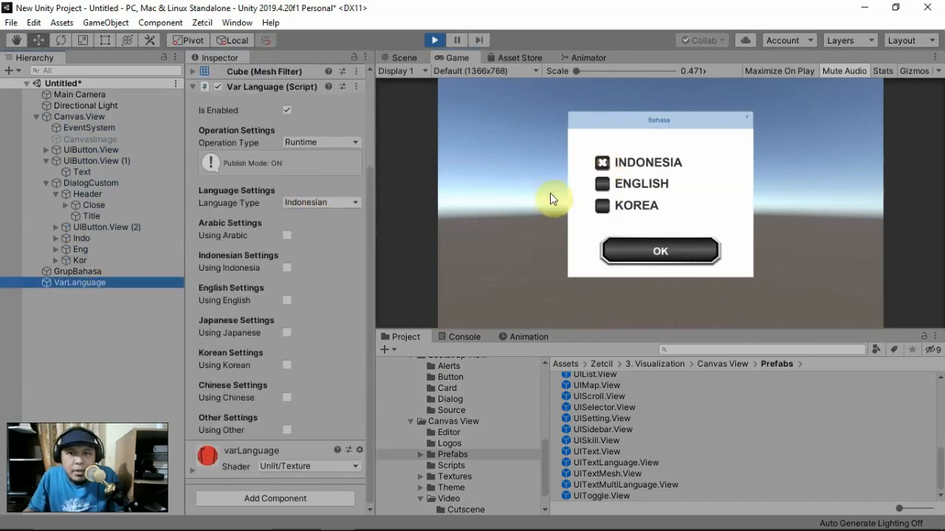
pyautogui.click(604, 184)
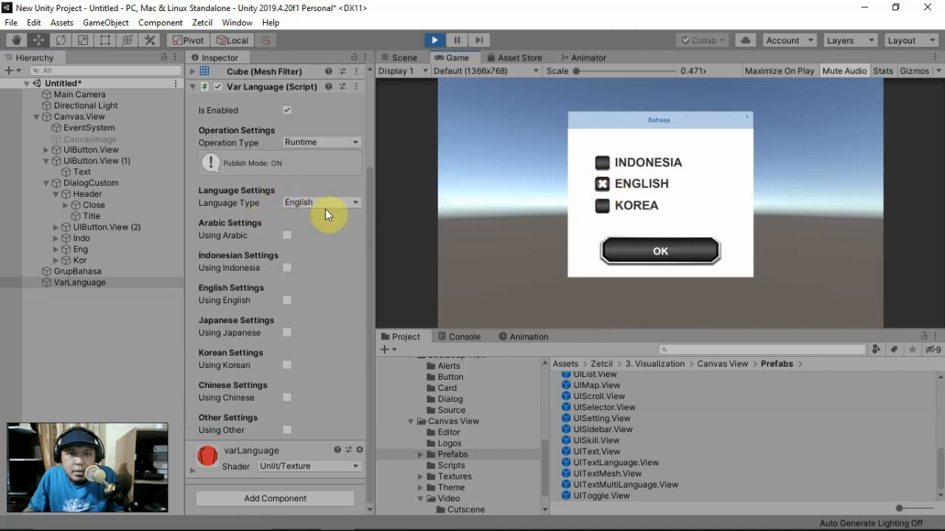
pyautogui.click(603, 207)
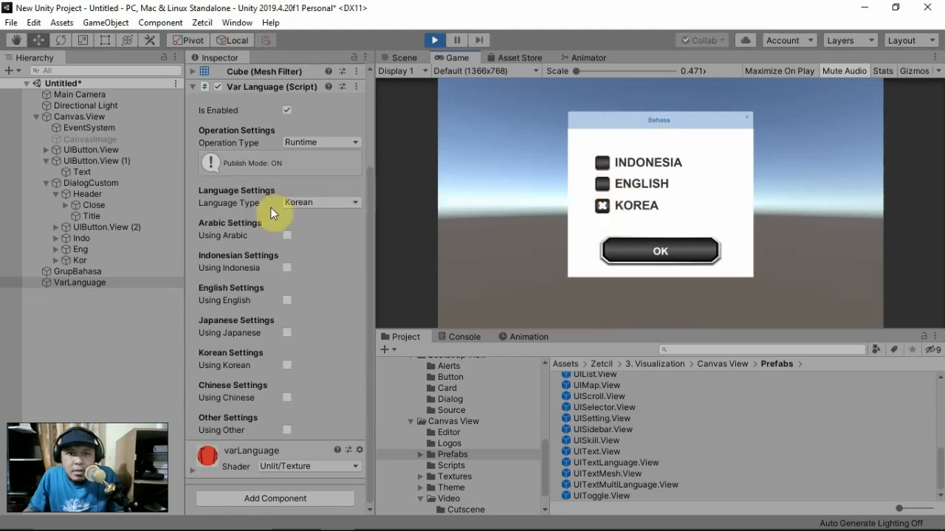
pyautogui.click(599, 164)
pyautogui.click(603, 184)
pyautogui.click(602, 206)
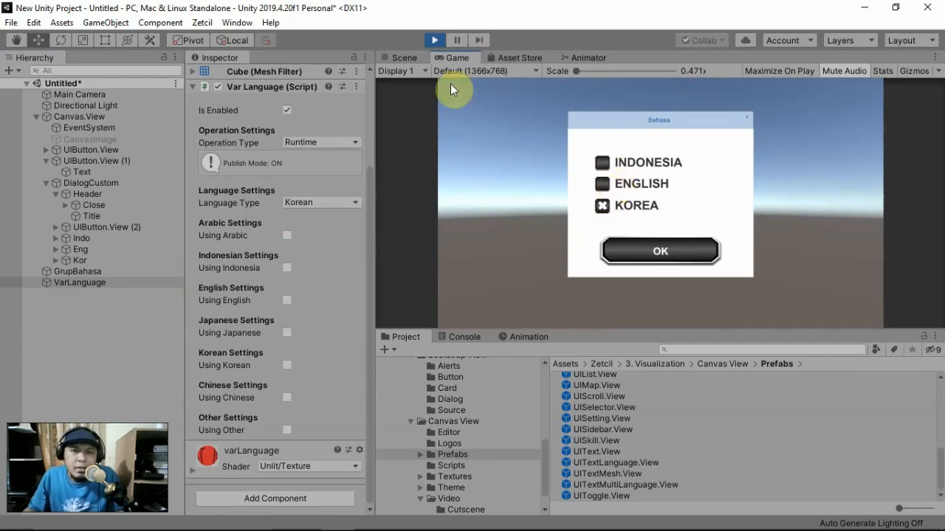
pyautogui.click(434, 39)
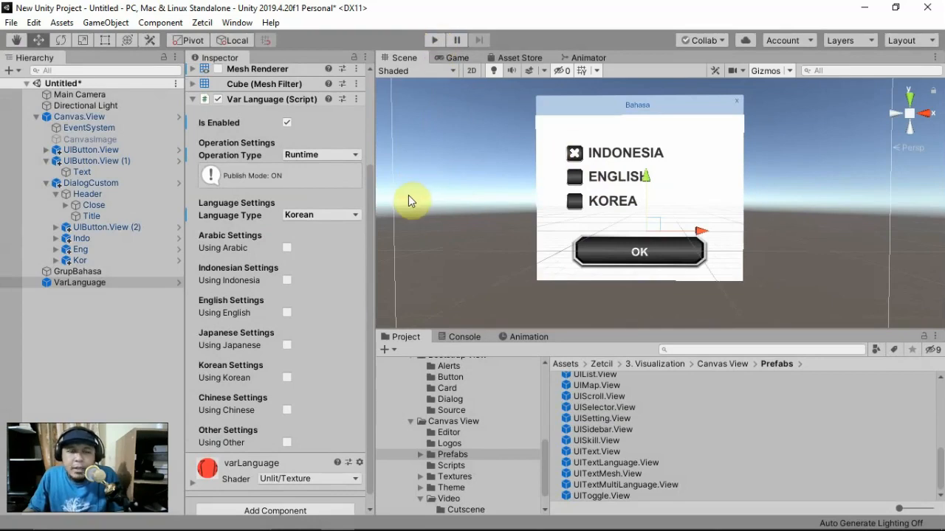
# - Add a second Toggle On event to Indo, Eng and Kor together that calls SaveFile on VarLanguage
pyautogui.click(74, 238)
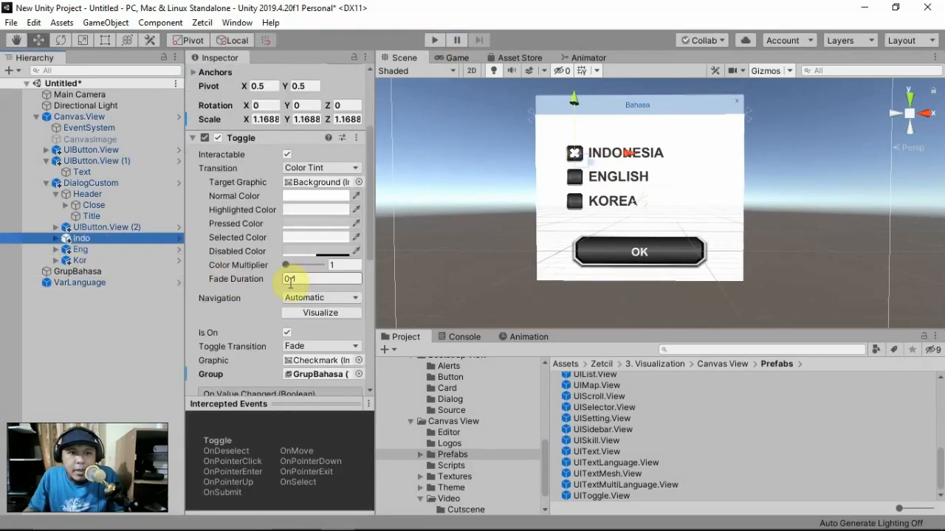
pyautogui.scroll(-6, 290, 280)
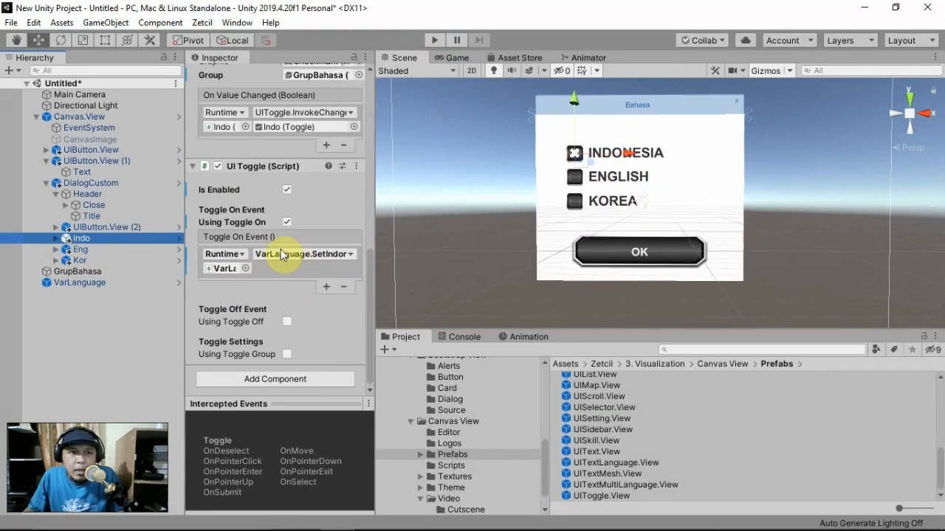
pyautogui.keyDown('ctrl'); pyautogui.click(113, 248); pyautogui.keyUp('ctrl')
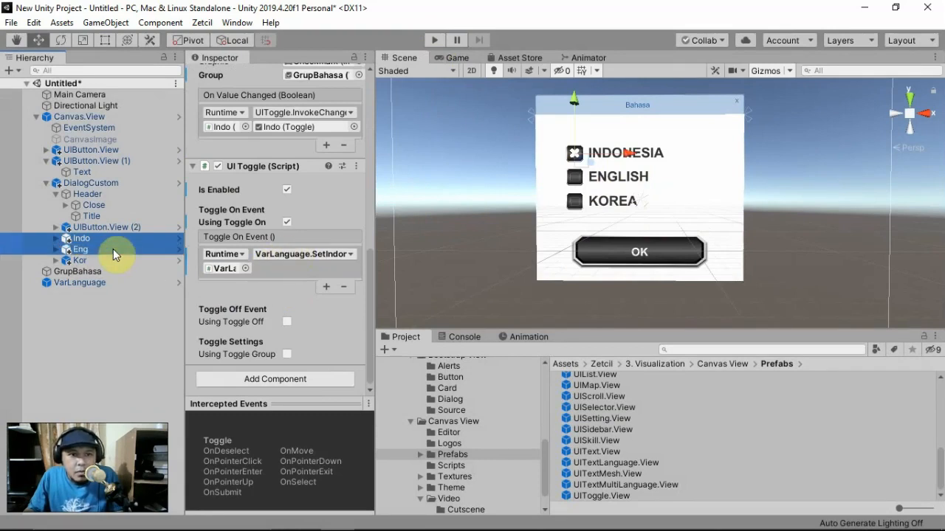
pyautogui.keyDown('ctrl'); pyautogui.click(111, 259); pyautogui.keyUp('ctrl')
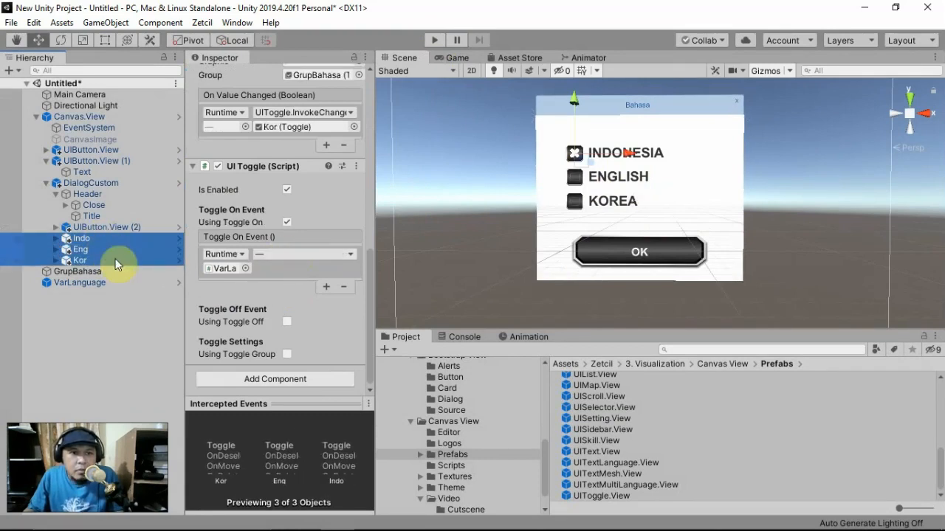
pyautogui.click(327, 287)
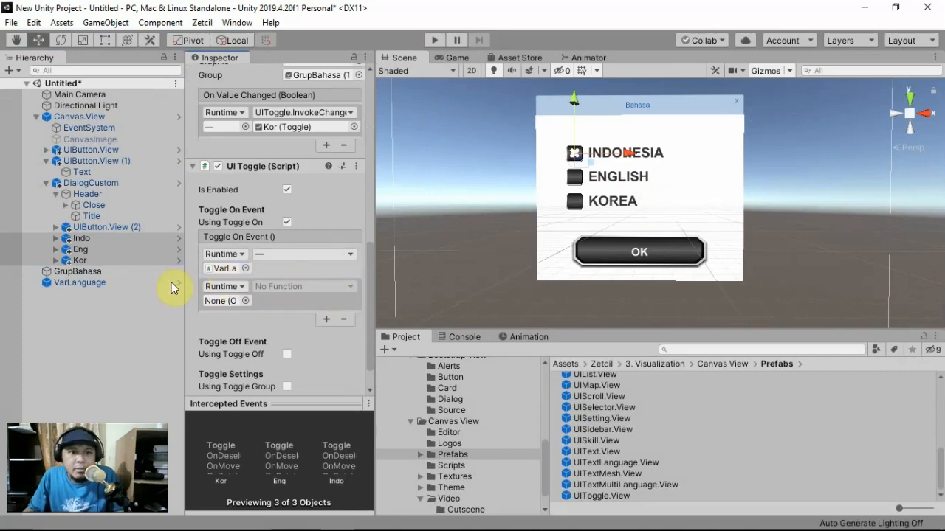
pyautogui.moveTo(102, 284); pyautogui.dragTo(216, 303)
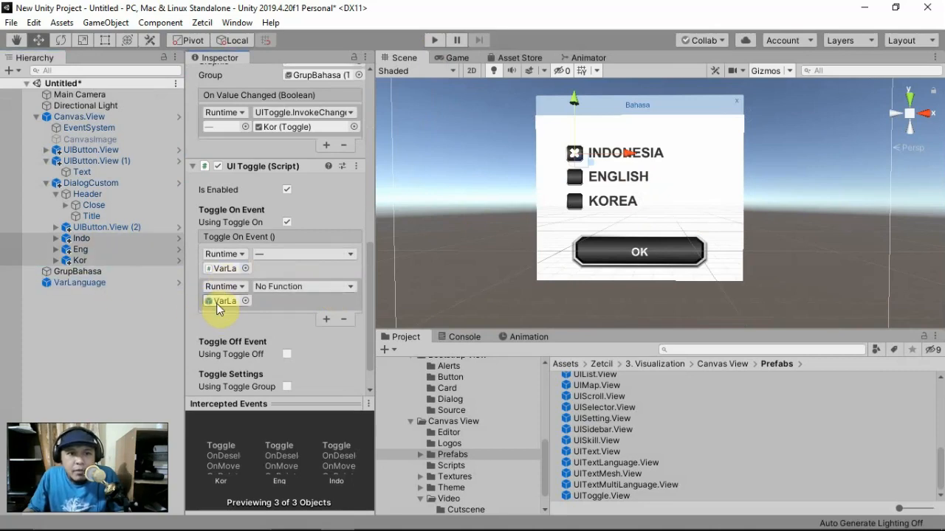
pyautogui.click(316, 287)
pyautogui.moveTo(302, 383)
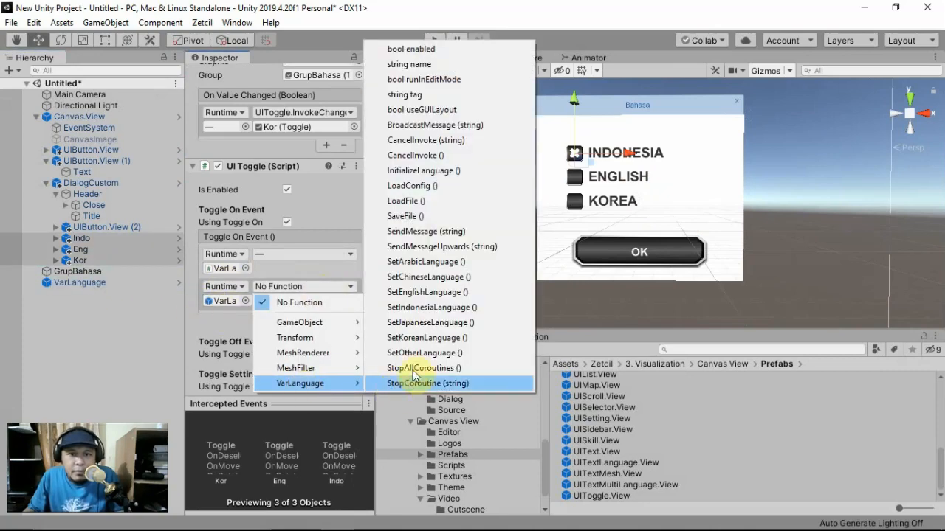
pyautogui.click(448, 216)
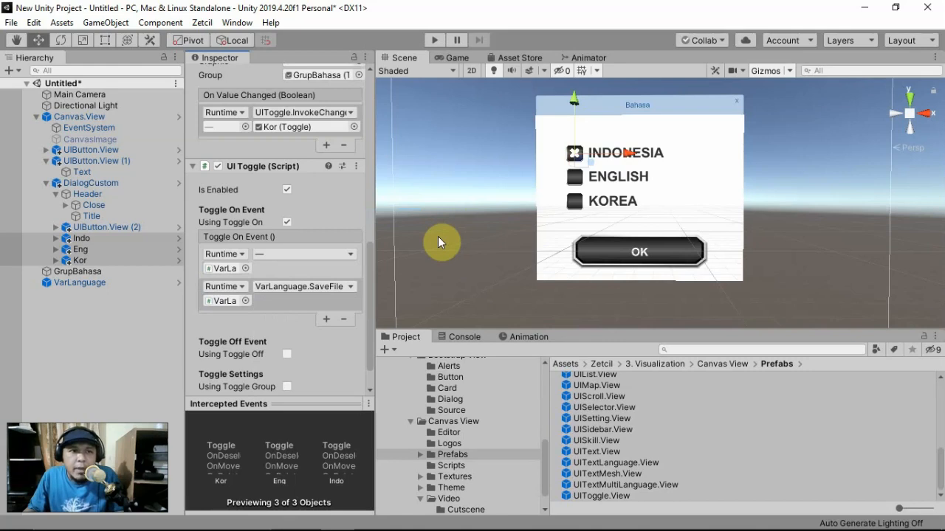
pyautogui.click(127, 262)
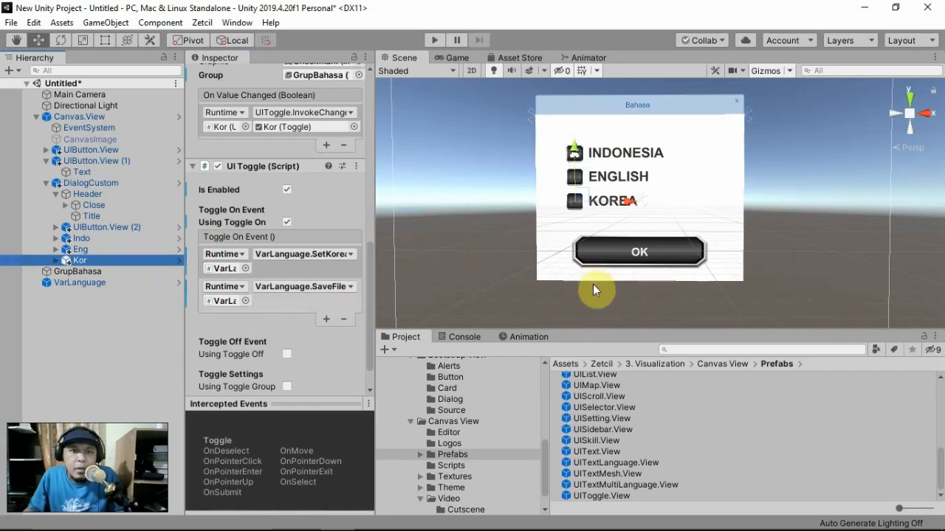
# - Search the project assets for Level and add the Level.Controller prefab to the scene hierarchy
pyautogui.click(744, 349)
pyautogui.write('L')
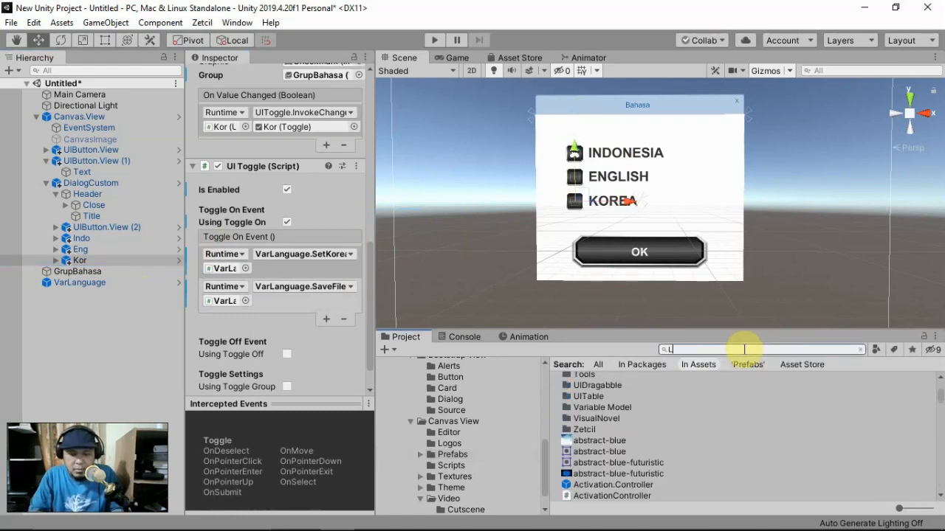
pyautogui.press('BackSpace')
pyautogui.write('Level')
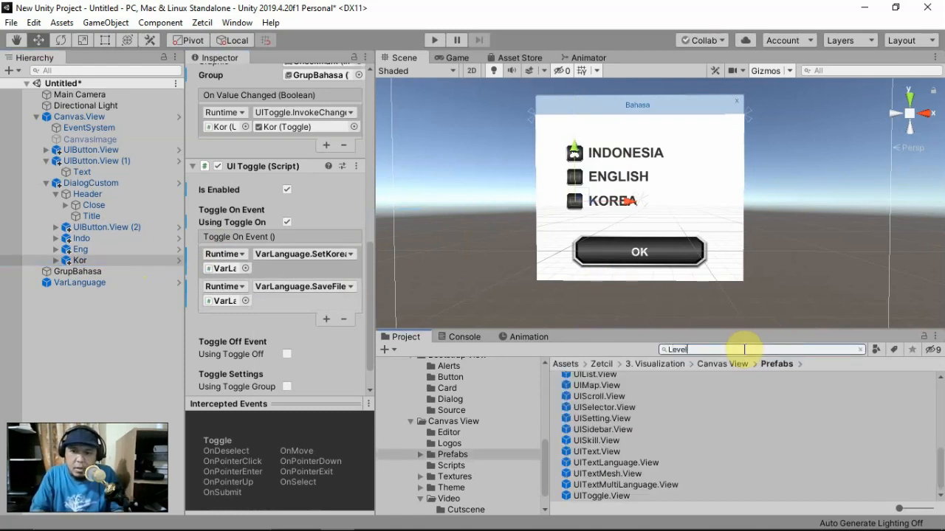
pyautogui.moveTo(626, 412); pyautogui.dragTo(125, 361)
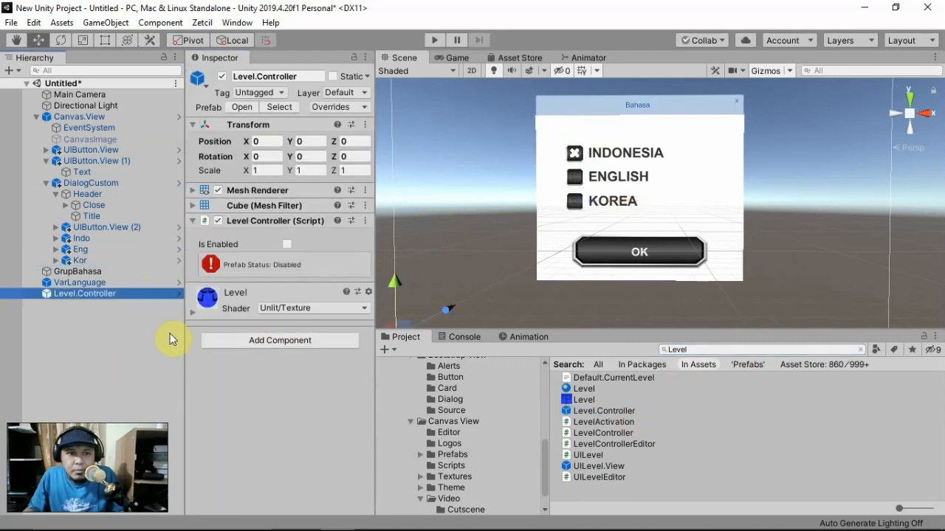
# - Enable the Level Controller script and set its Loading Type to By Click
pyautogui.click(338, 278)
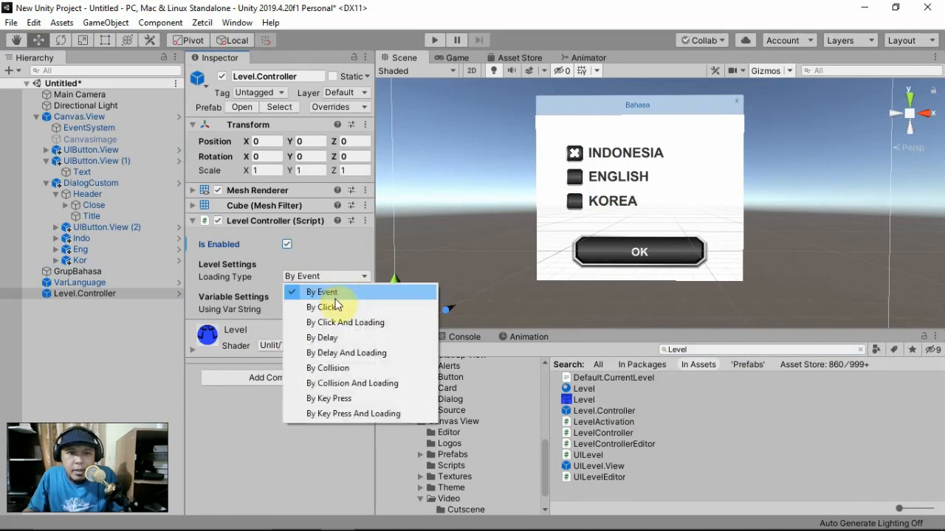
pyautogui.click(333, 295)
pyautogui.click(331, 278)
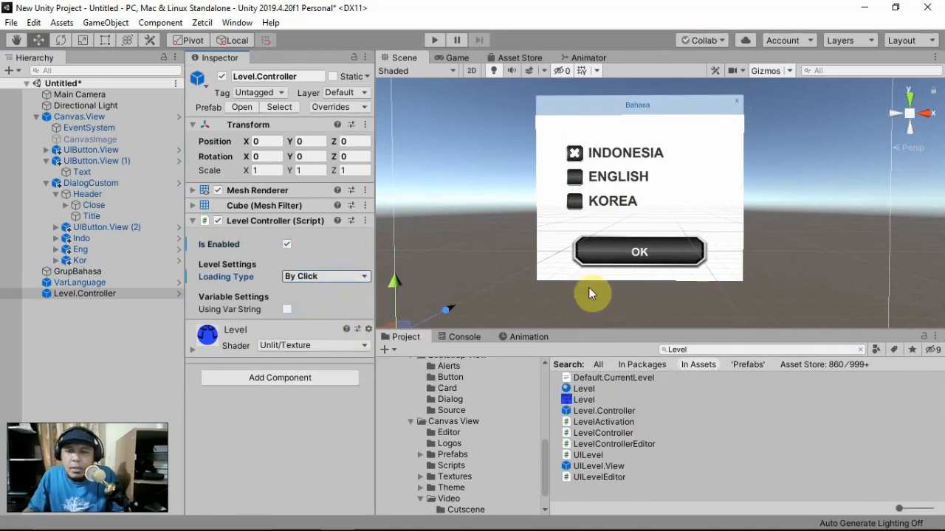
# - Narrow the dialog's OK button to a width of about 112 and move it outside the dialog to about X -471, Y -160
pyautogui.click(645, 251)
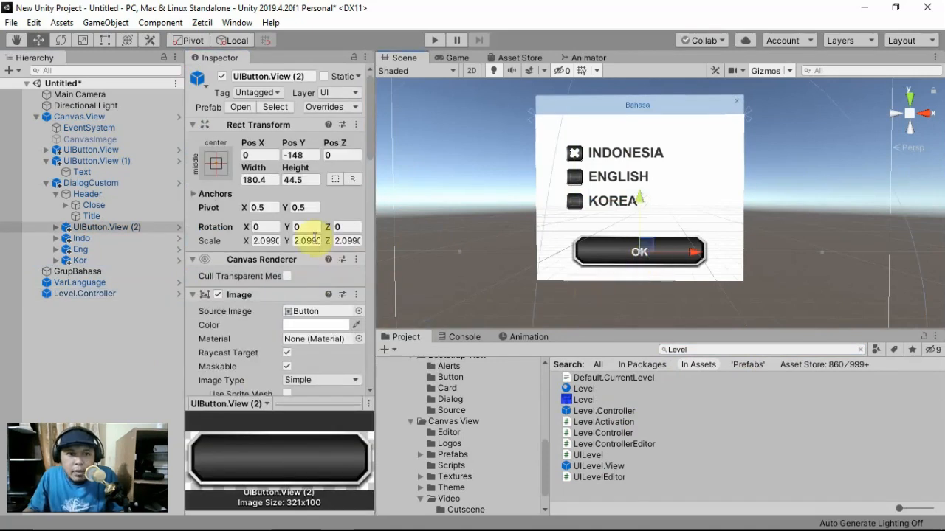
pyautogui.click(104, 40)
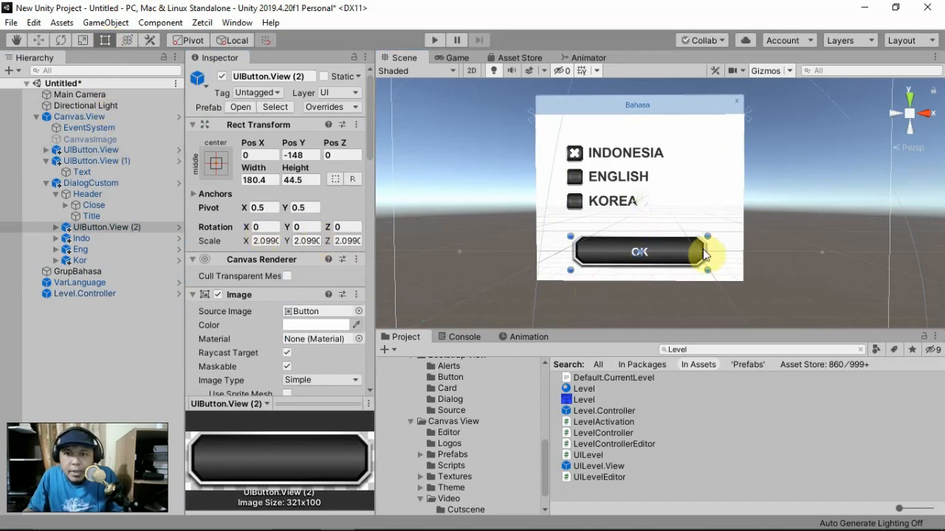
pyautogui.moveTo(707, 251); pyautogui.dragTo(481, 258)
# - Duplicate the OK button and move the original directly below Kor in the hierarchy
pyautogui.click(93, 229)
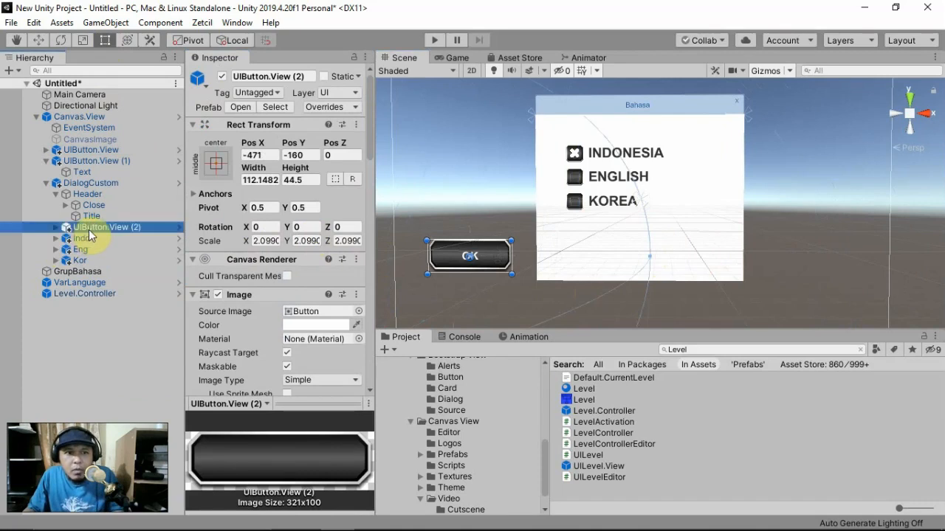
pyautogui.hotkey('ctrl', 'd')
pyautogui.moveTo(113, 230); pyautogui.dragTo(106, 266)
pyautogui.click(102, 273)
# - Change the text of the duplicated button to Cancel
pyautogui.click(57, 272)
pyautogui.click(92, 283)
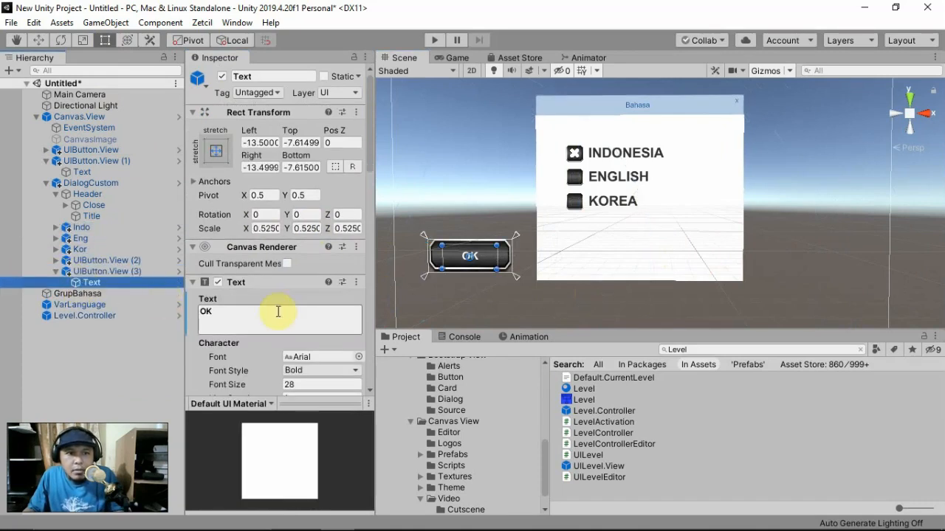
pyautogui.click(276, 321)
pyautogui.hotkey('ctrl', 'a')
pyautogui.write('Canc')
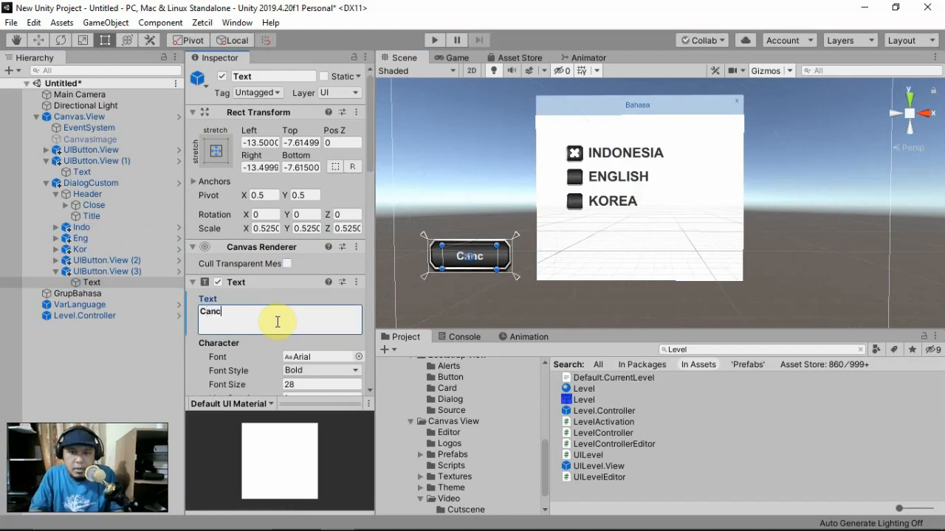
pyautogui.write('el')
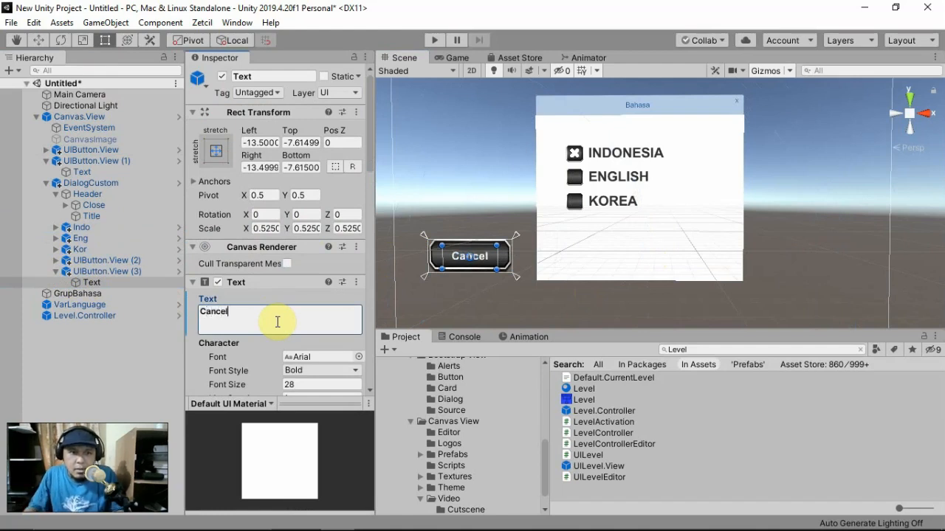
# - Place the Cancel button at about X 124 and the OK button at about X -132, side by side in the dialog
pyautogui.click(133, 270)
pyautogui.moveTo(487, 256); pyautogui.dragTo(718, 258)
pyautogui.click(133, 260)
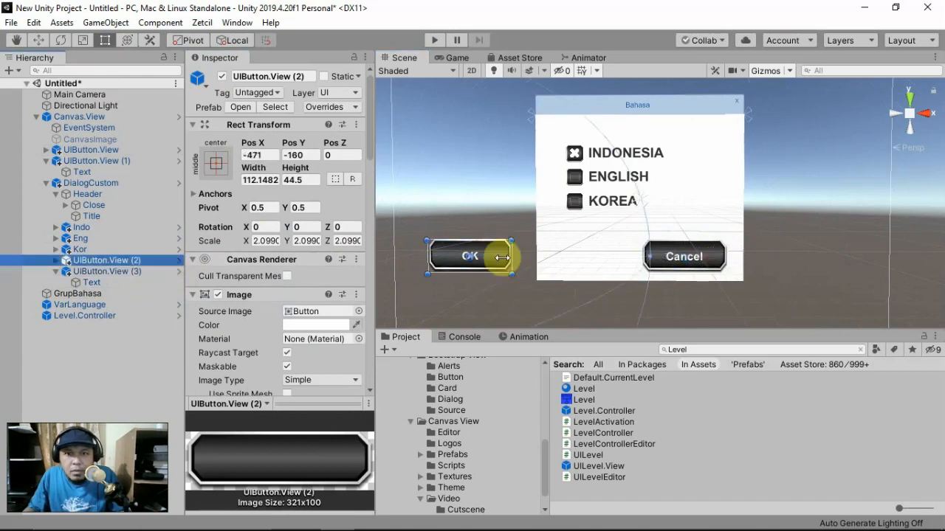
pyautogui.moveTo(495, 258); pyautogui.dragTo(502, 258)
pyautogui.moveTo(563, 257); pyautogui.dragTo(621, 256)
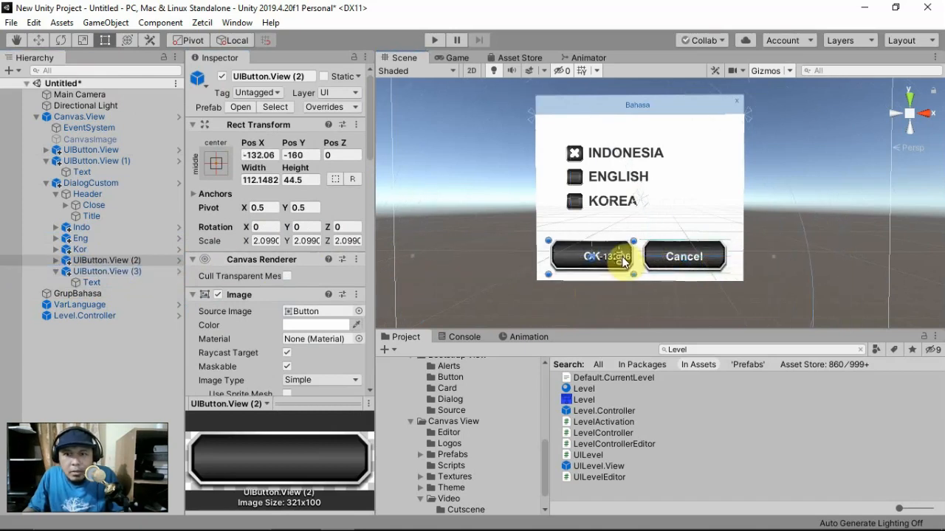
# - Add an On Click event to the Cancel button that calls GameObject.SetActive on DialogCustom with the value unchecked
pyautogui.click(124, 267)
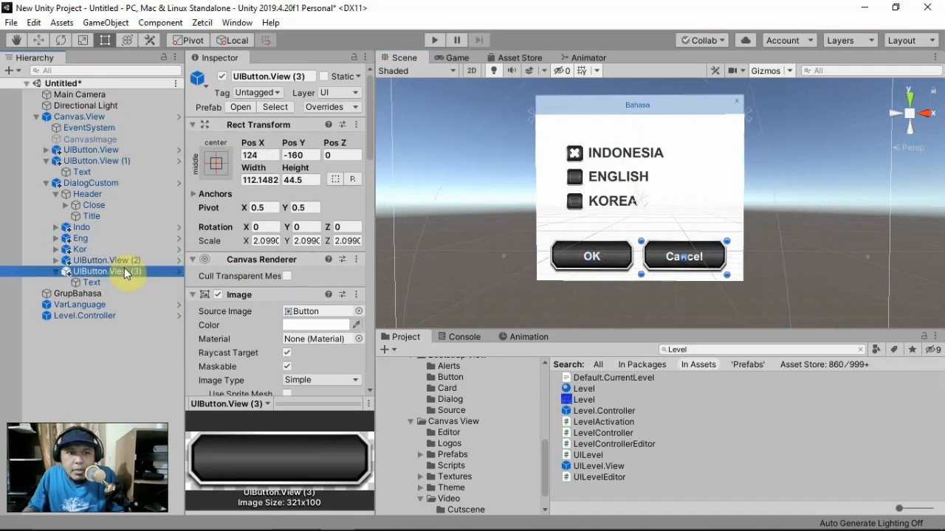
pyautogui.scroll(-10, 300, 286)
pyautogui.scroll(-5, 289, 291)
pyautogui.scroll(8, 286, 289)
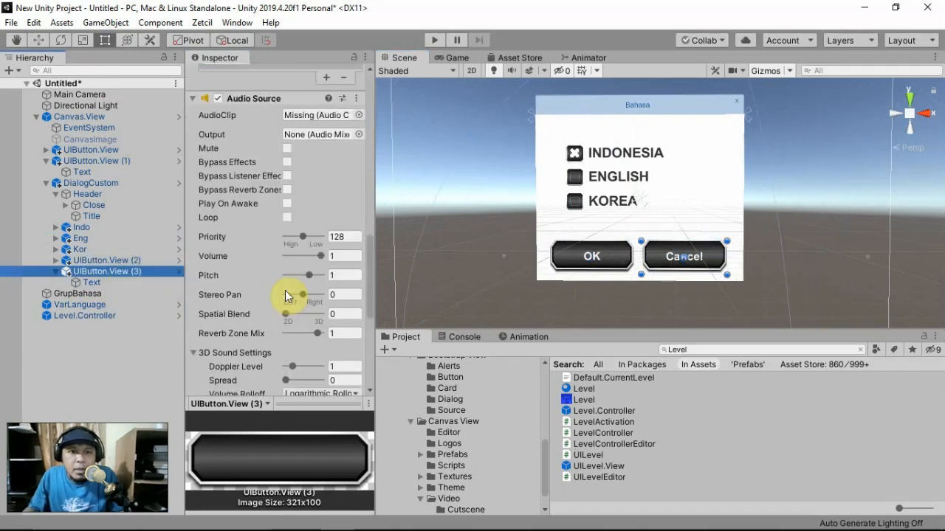
pyautogui.click(325, 201)
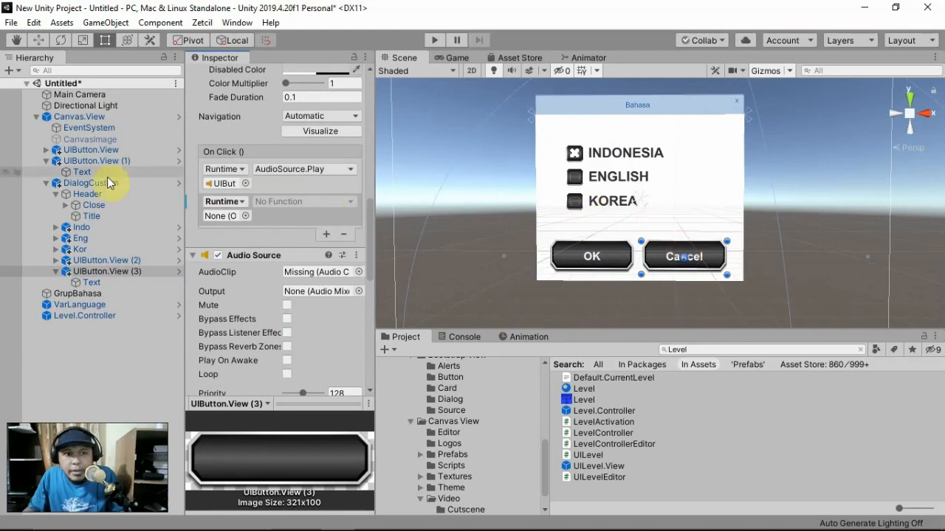
pyautogui.click(99, 182)
pyautogui.moveTo(99, 182); pyautogui.dragTo(225, 215)
pyautogui.click(310, 201)
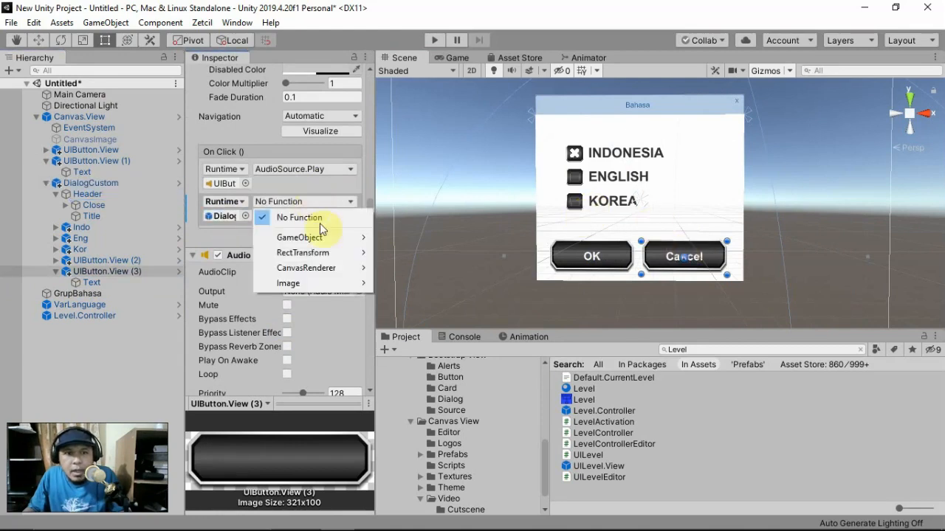
pyautogui.moveTo(317, 237)
pyautogui.click(437, 344)
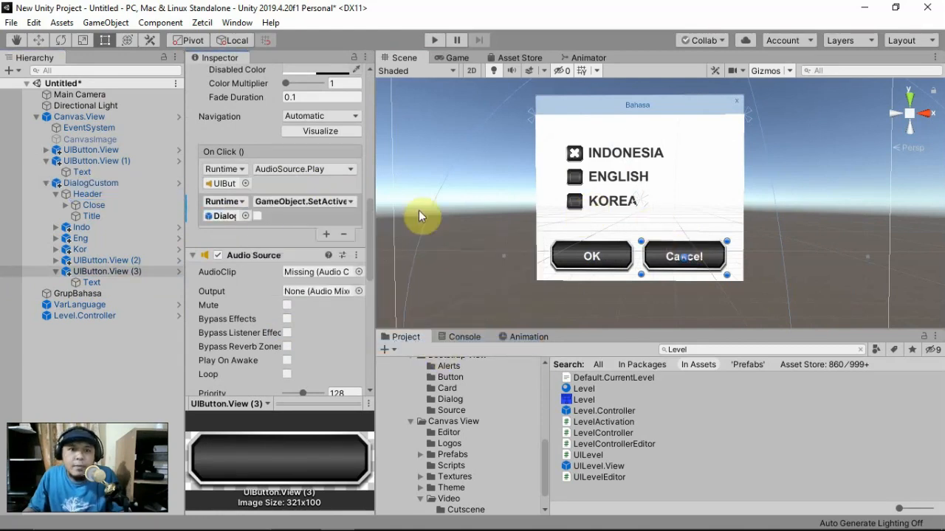
# - Add an On Click event to the OK button that calls LevelController.RestartScene on Level.Controller
pyautogui.click(558, 262)
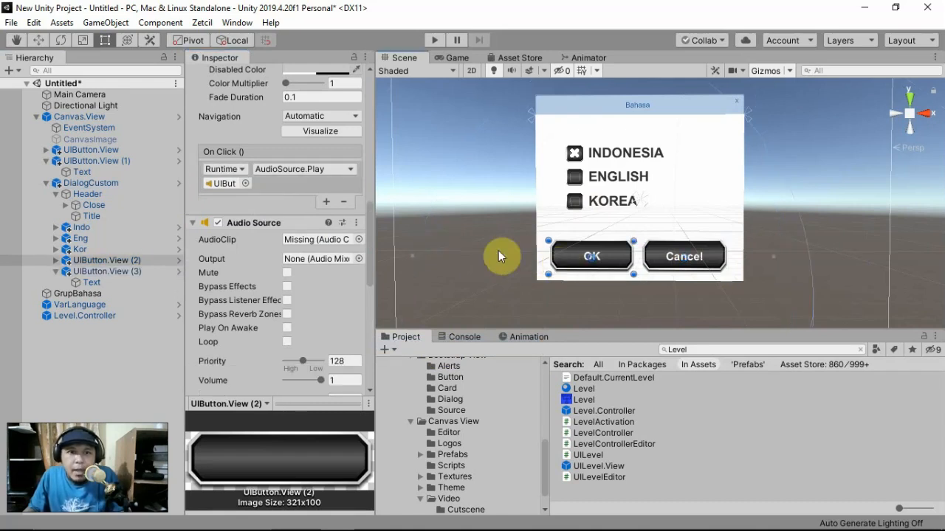
pyautogui.click(326, 202)
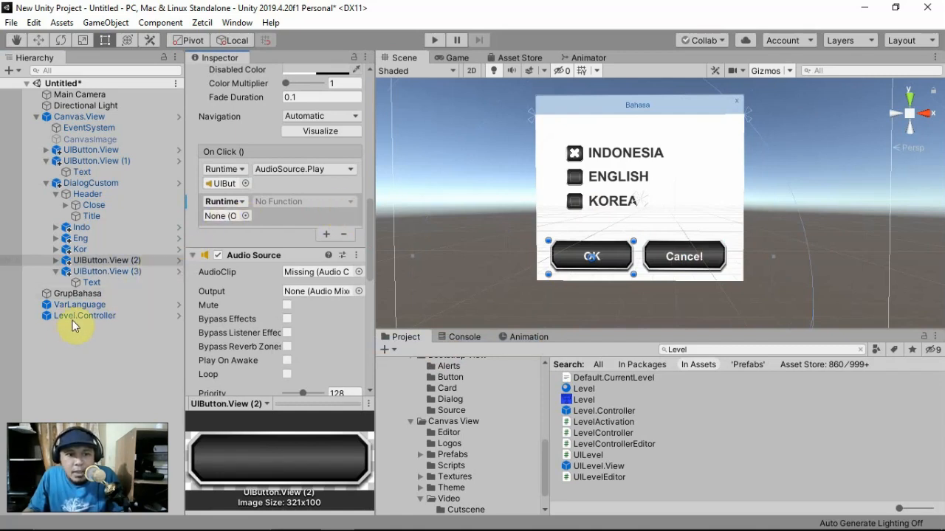
pyautogui.moveTo(85, 321); pyautogui.dragTo(221, 216)
pyautogui.click(278, 201)
pyautogui.moveTo(295, 299)
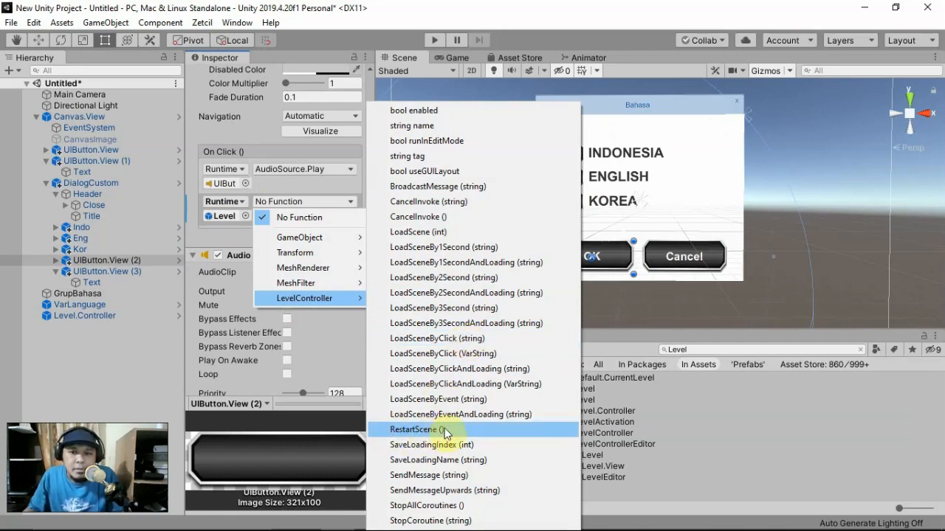
pyautogui.click(428, 432)
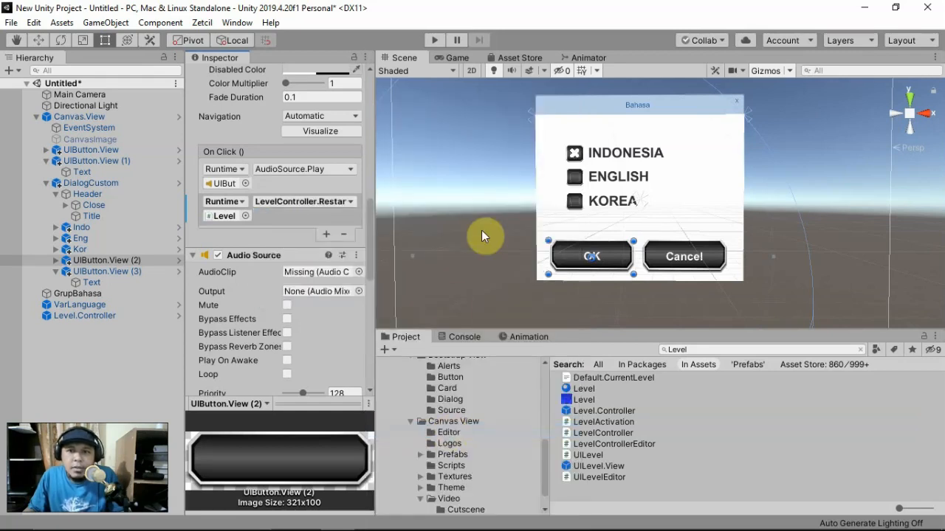
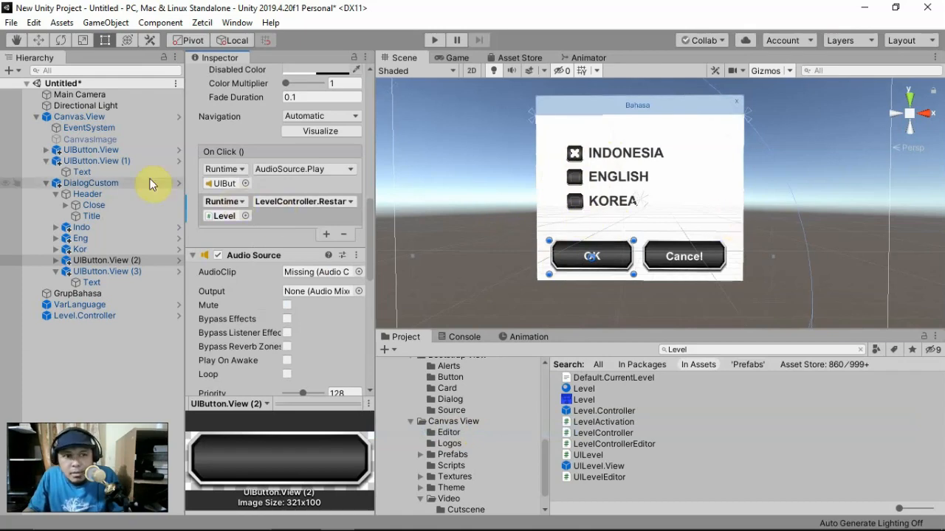
# - Deactivate the DialogCustom object so that only the two menu buttons remain in the scene
pyautogui.click(115, 184)
pyautogui.scroll(2, 236, 89)
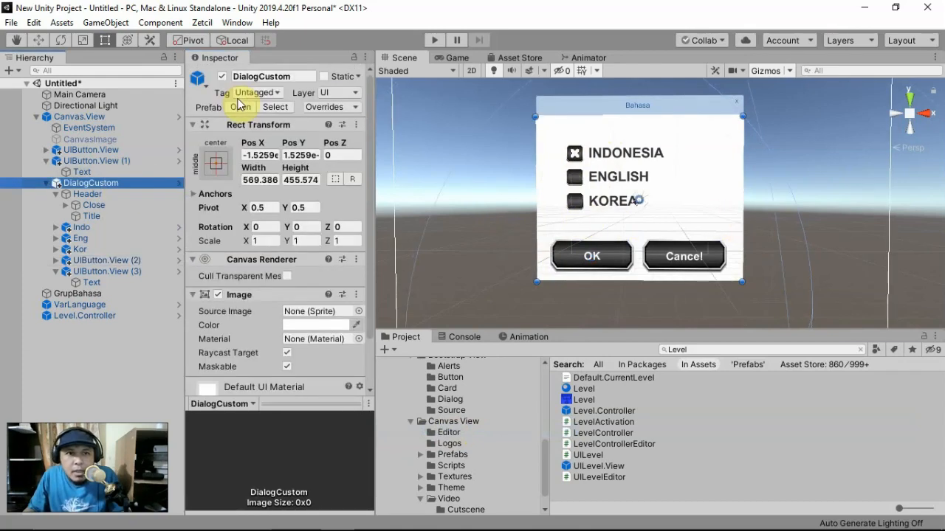
pyautogui.click(221, 76)
pyautogui.click(473, 196)
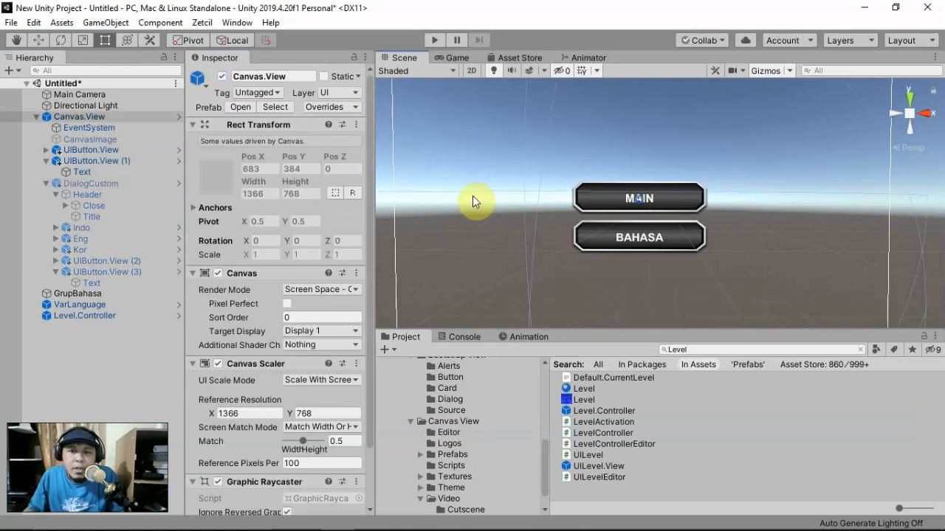
# - Add an On Click event to the BAHASA button that calls a GameObject function to activate DialogCustom
pyautogui.click(691, 247)
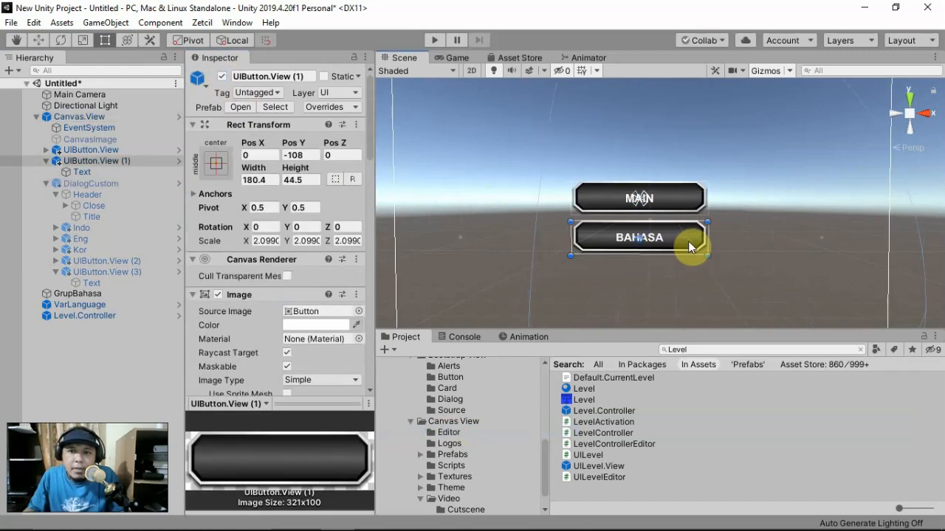
pyautogui.scroll(-5, 266, 279)
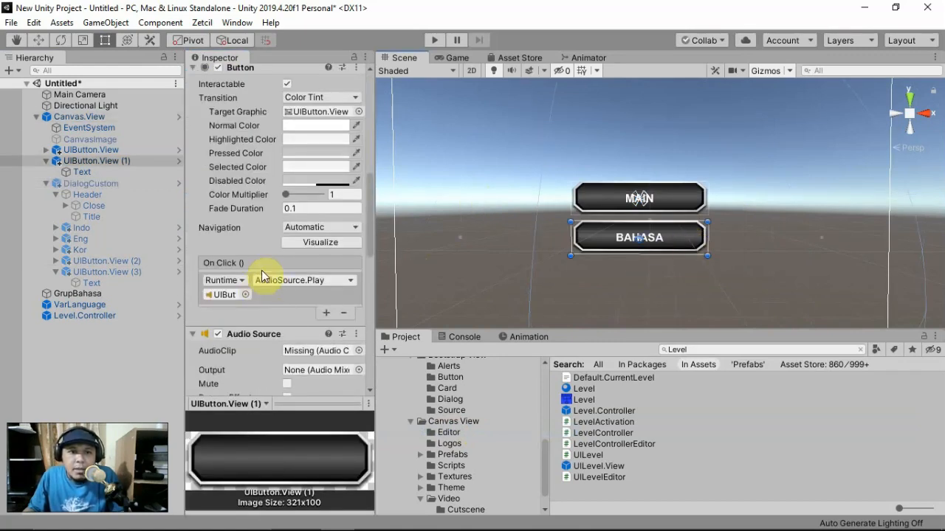
pyautogui.scroll(-5, 266, 279)
pyautogui.click(325, 191)
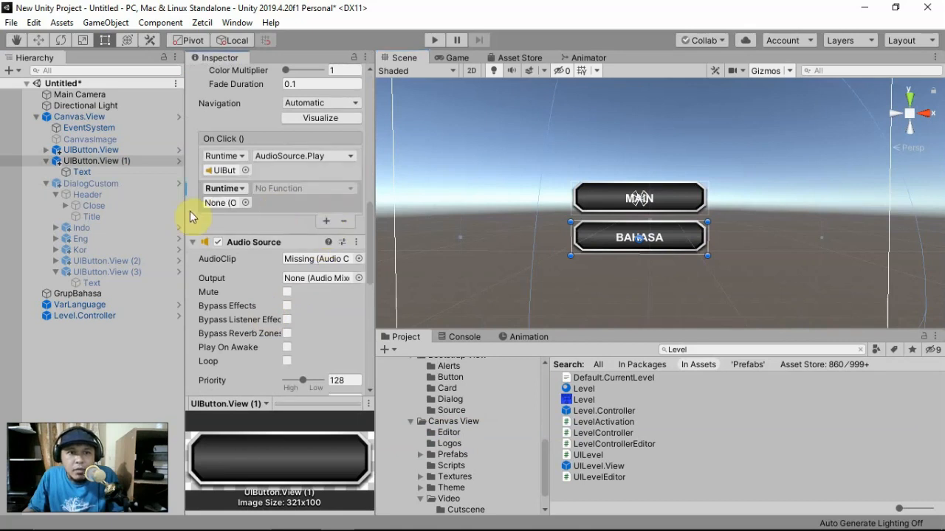
pyautogui.moveTo(106, 184); pyautogui.dragTo(221, 202)
pyautogui.click(280, 190)
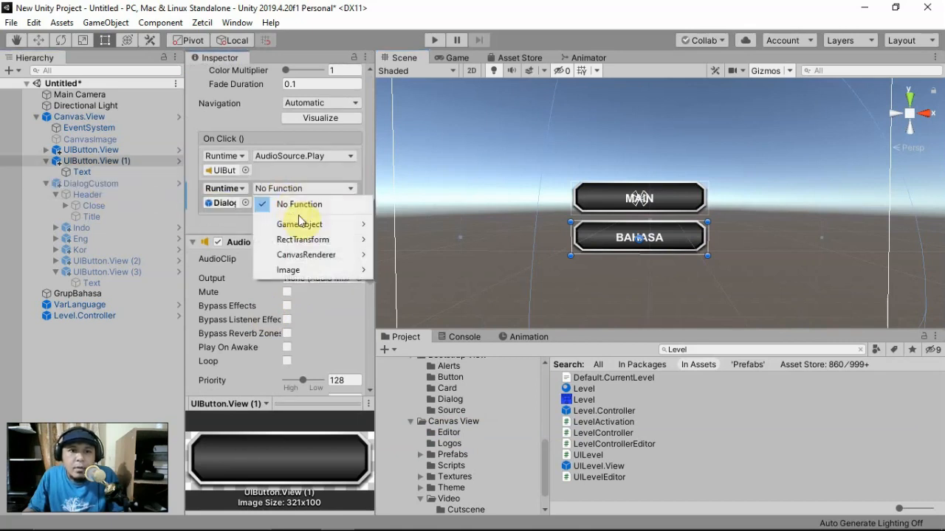
pyautogui.moveTo(359, 223)
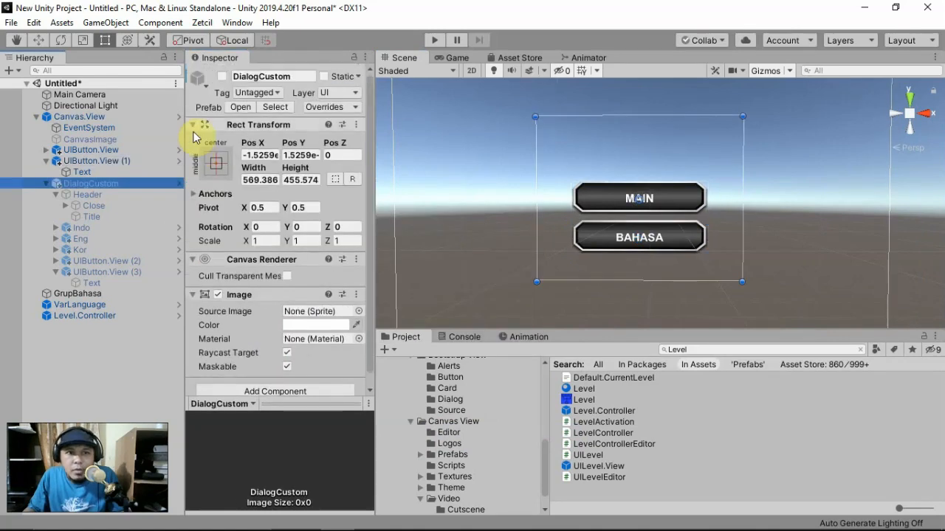
# - Rename the DialogCustom object to DialogBahasa and leave it inactive in the scene
pyautogui.click(222, 76)
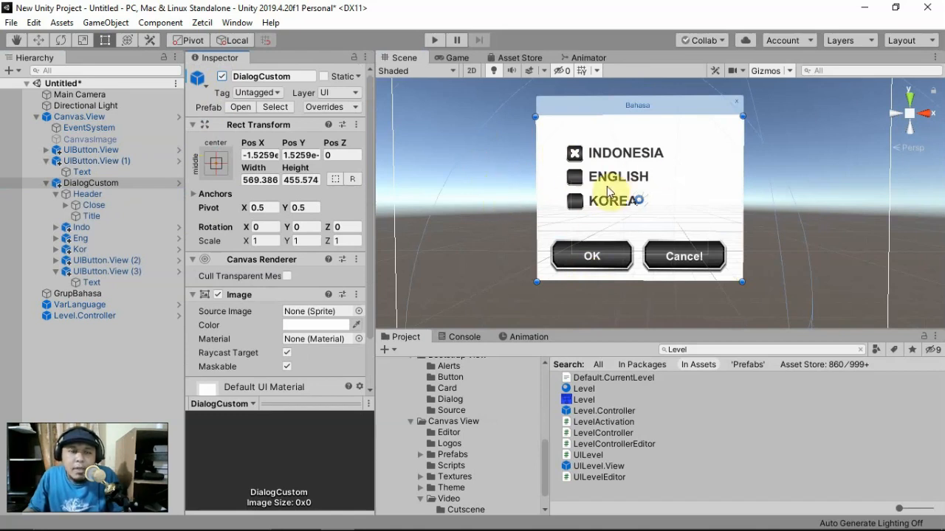
pyautogui.click(132, 184)
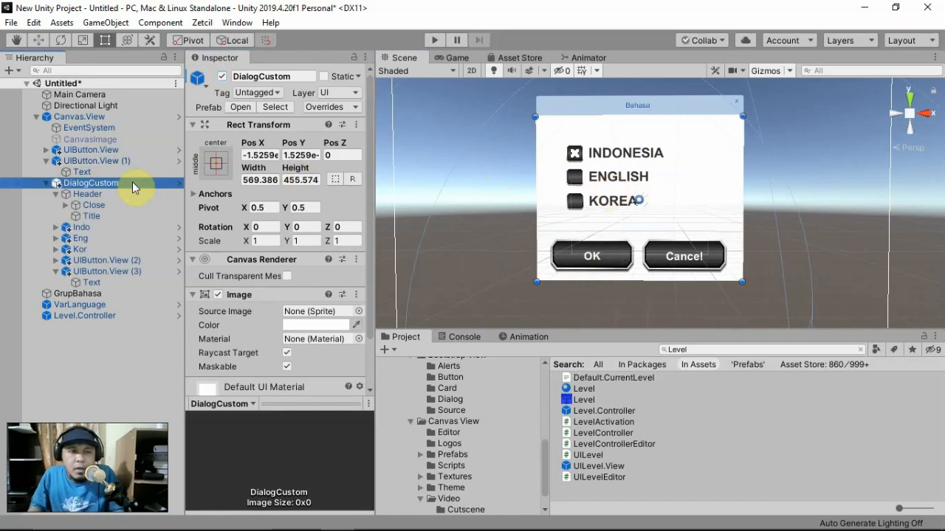
pyautogui.click(132, 182)
pyautogui.doubleClick(134, 184)
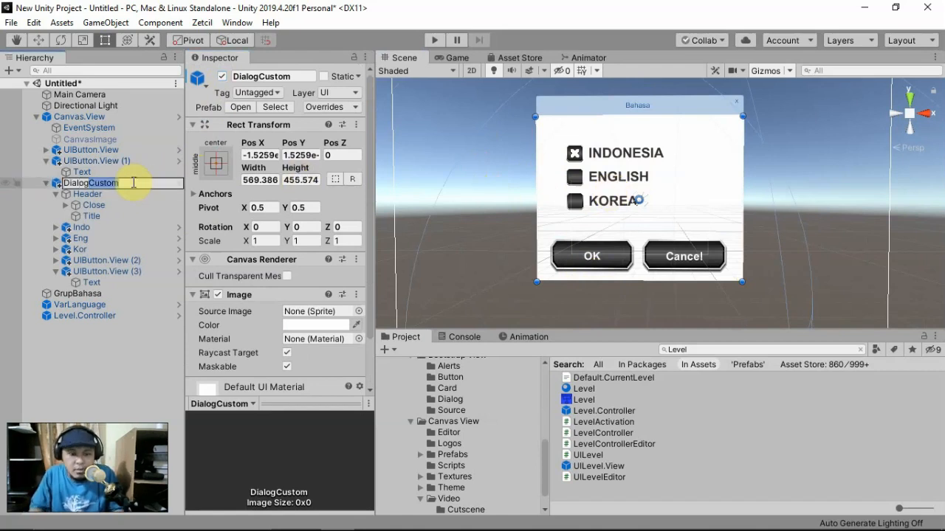
pyautogui.write('Bahasa')
pyautogui.press('Return')
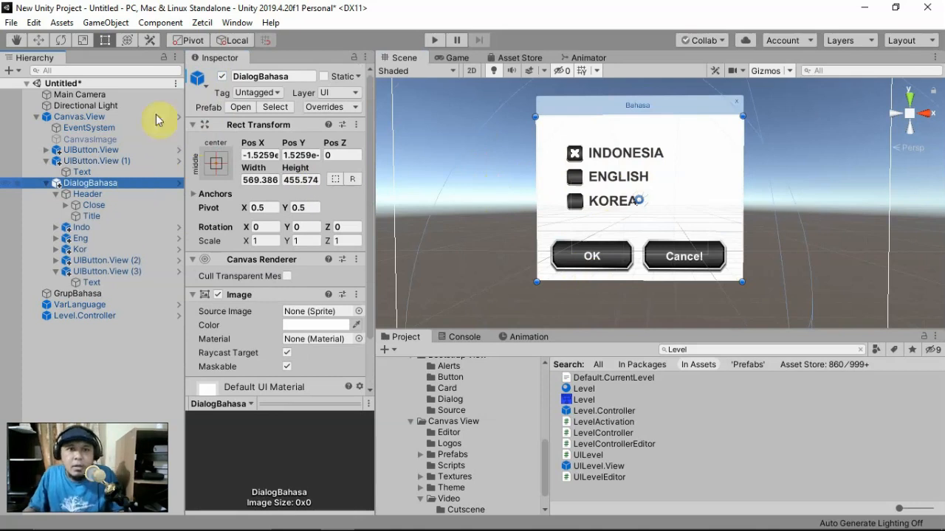
pyautogui.click(222, 76)
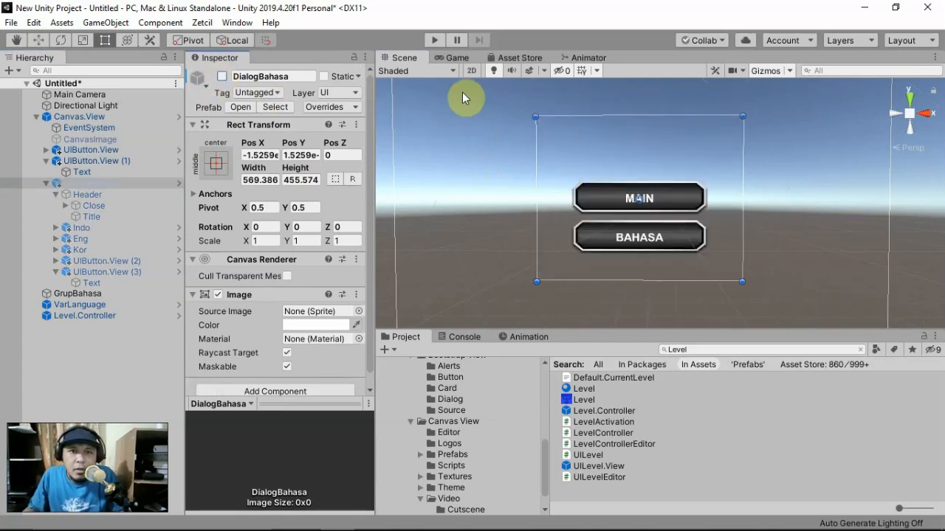
# - Test-play the scene once and set VarLanguage to operation type Initialize with language type Indonesian
pyautogui.click(434, 40)
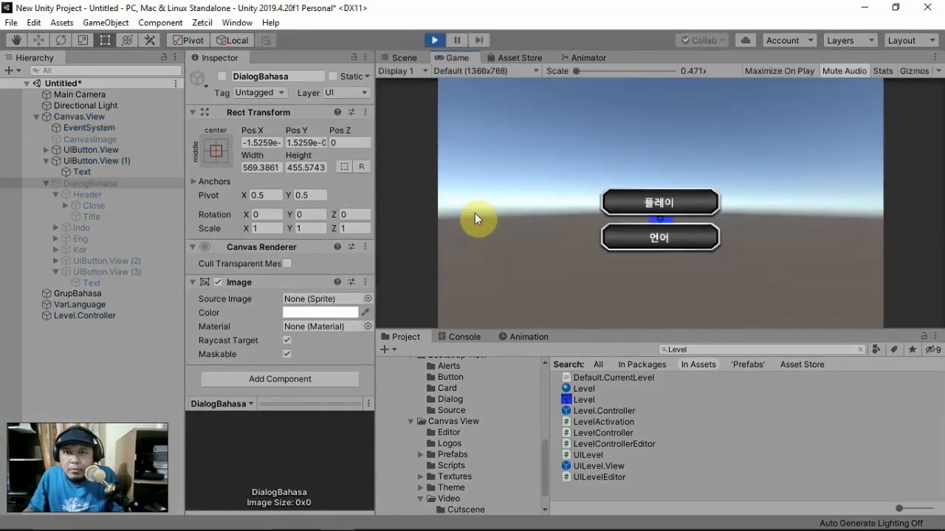
pyautogui.click(434, 41)
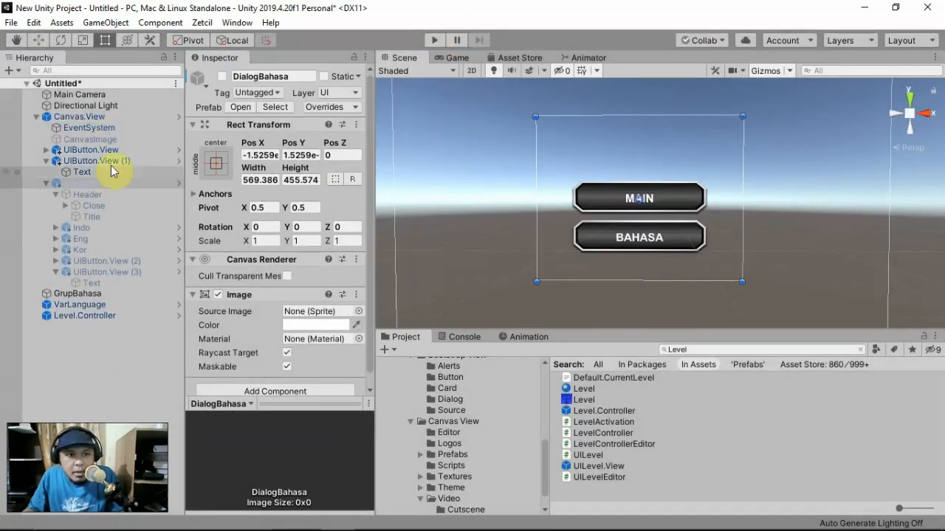
pyautogui.click(111, 305)
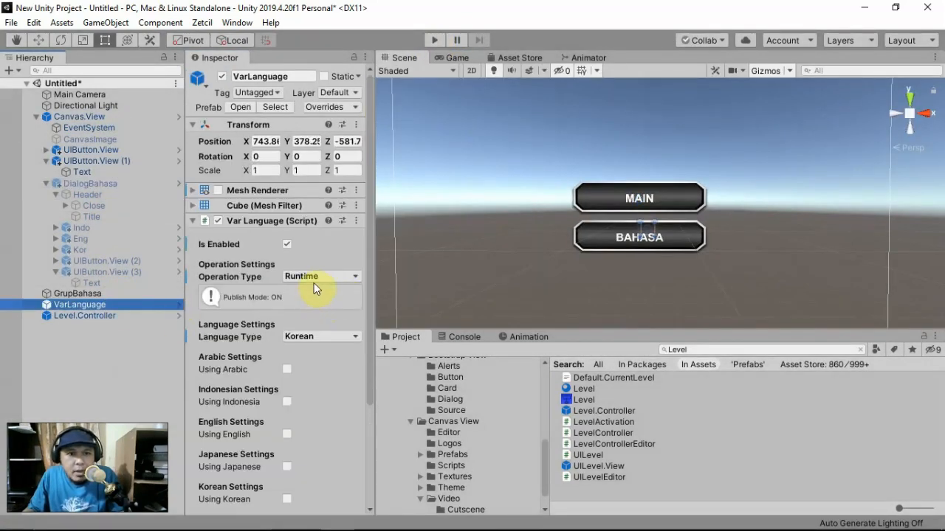
pyautogui.click(316, 278)
pyautogui.click(318, 308)
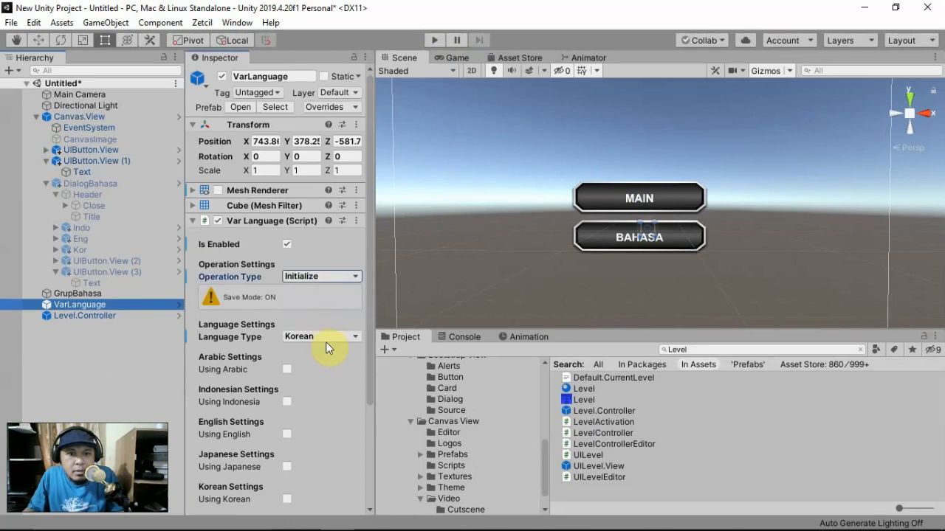
pyautogui.click(326, 343)
pyautogui.click(328, 353)
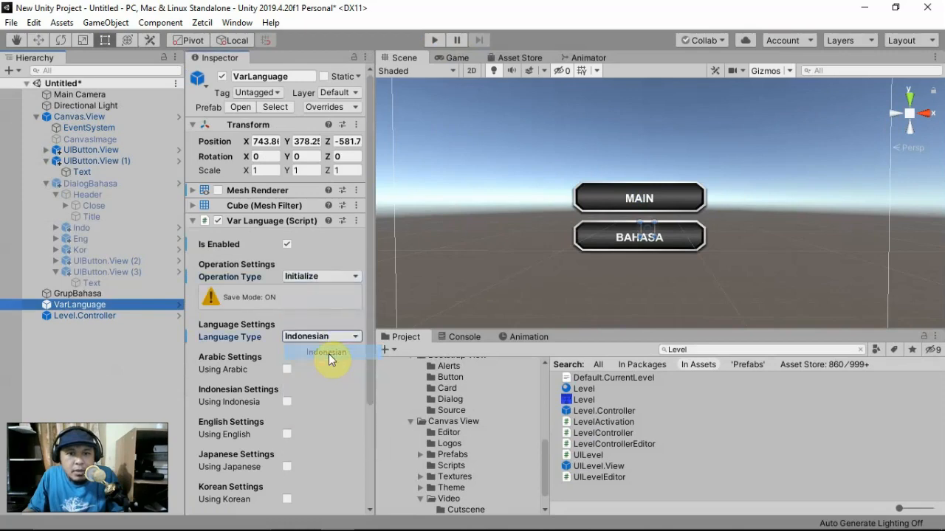
# - Run the scene once in Initialize mode and set VarLanguage's operation type back to Runtime
pyautogui.click(436, 40)
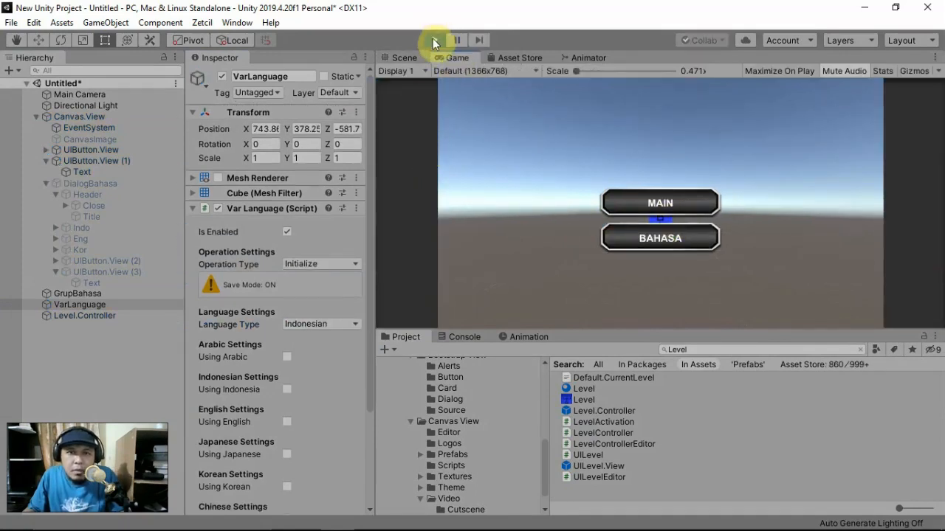
pyautogui.click(434, 40)
pyautogui.click(339, 276)
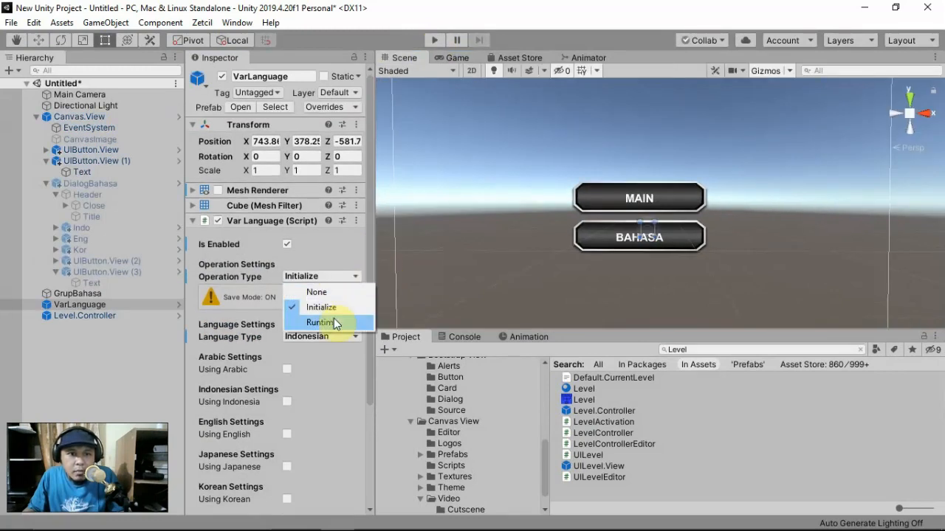
pyautogui.click(336, 322)
pyautogui.click(100, 316)
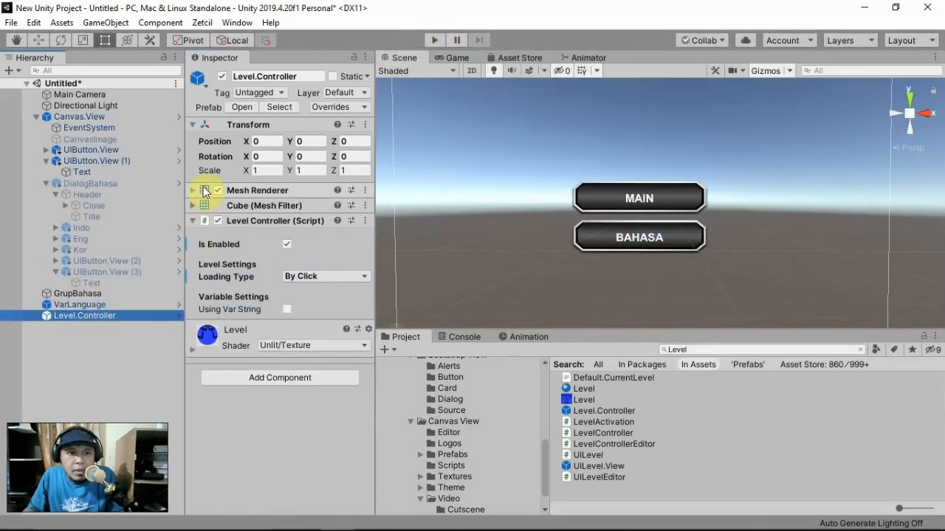
pyautogui.click(103, 304)
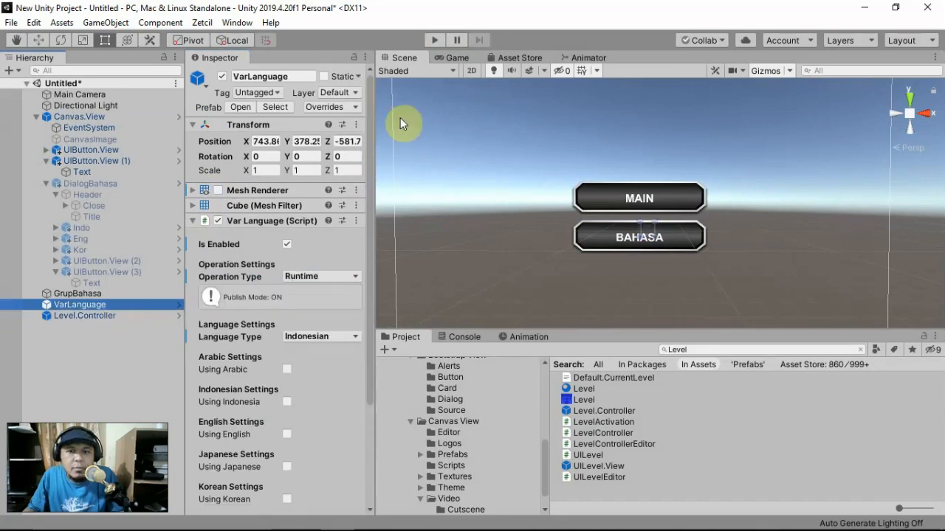
# - Play the scene and switch the menu to English through the BAHASA dialog
pyautogui.click(434, 40)
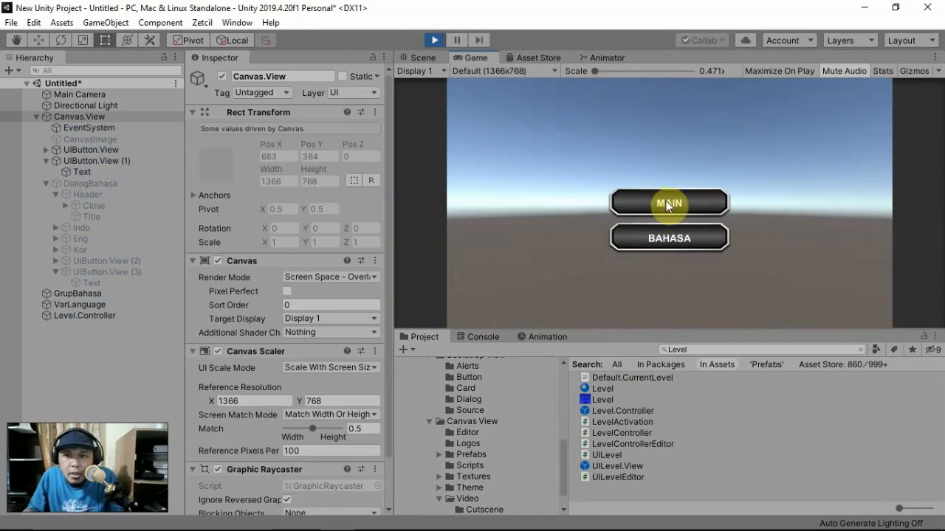
pyautogui.click(648, 236)
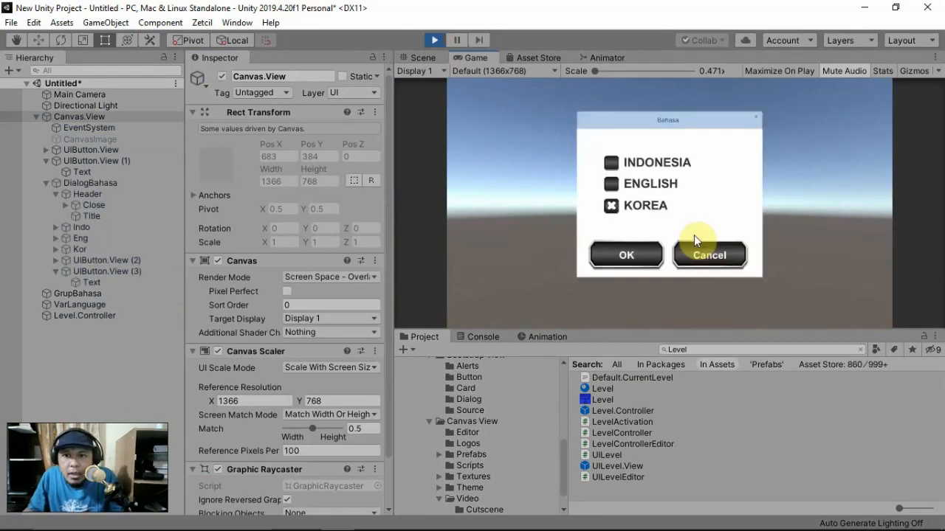
pyautogui.click(612, 183)
pyautogui.click(624, 258)
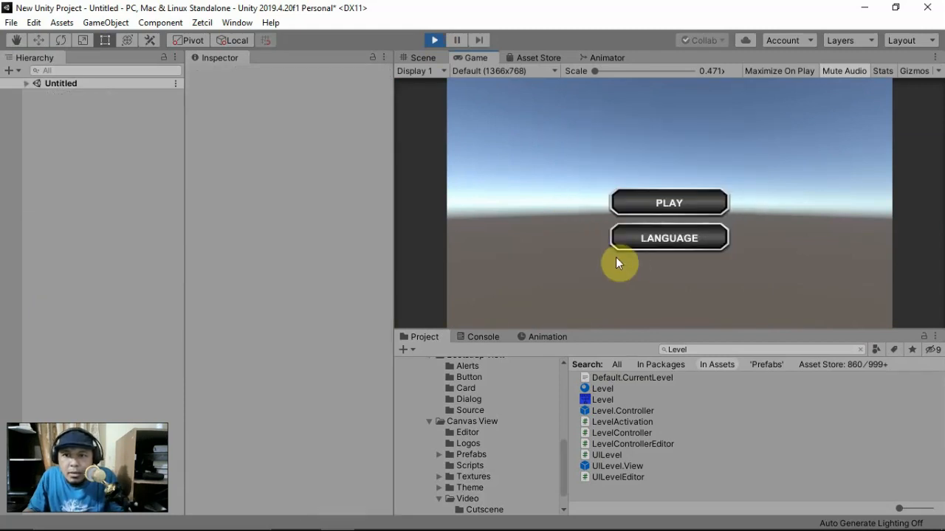
# - Test the language dialog in the running game by applying Indonesia and then Korea
pyautogui.click(645, 243)
pyautogui.click(611, 162)
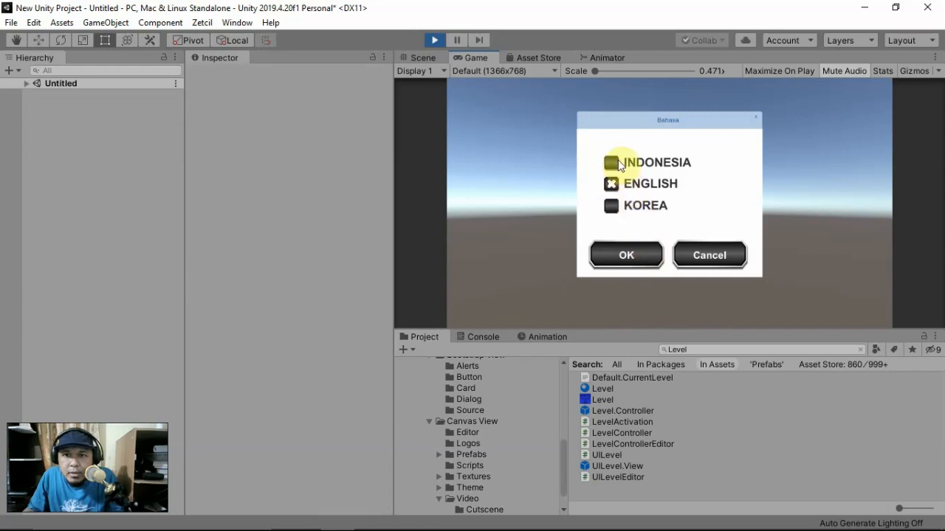
pyautogui.click(634, 255)
pyautogui.click(659, 239)
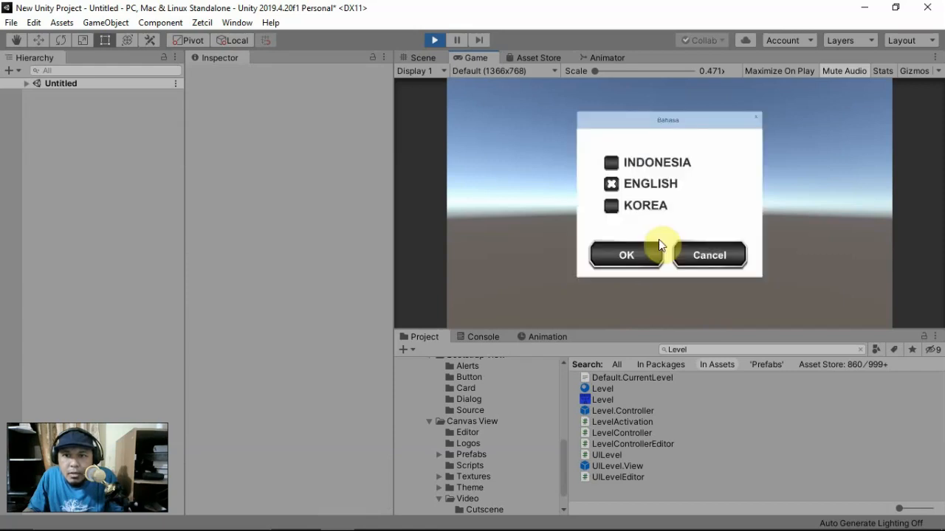
pyautogui.click(612, 207)
pyautogui.click(629, 256)
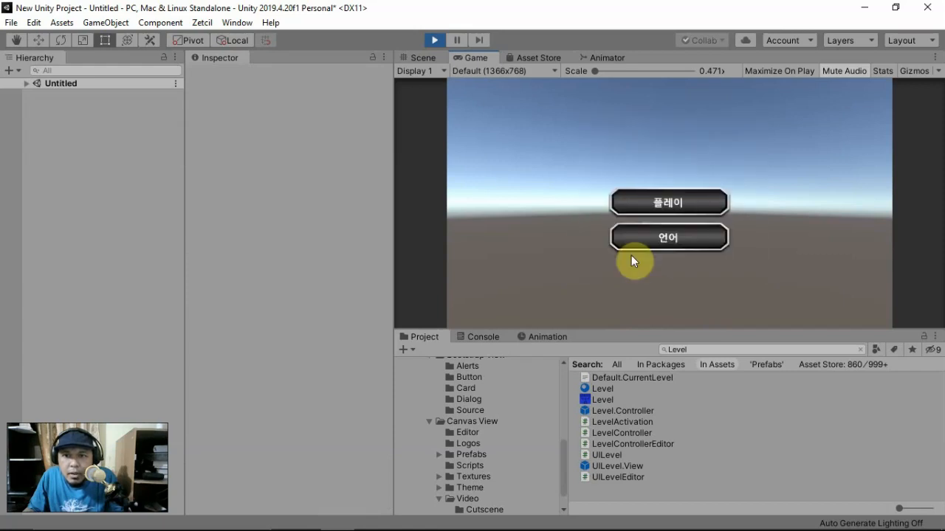
# - Reopen the language dialog in the running game and apply Indonesia again
pyautogui.click(672, 240)
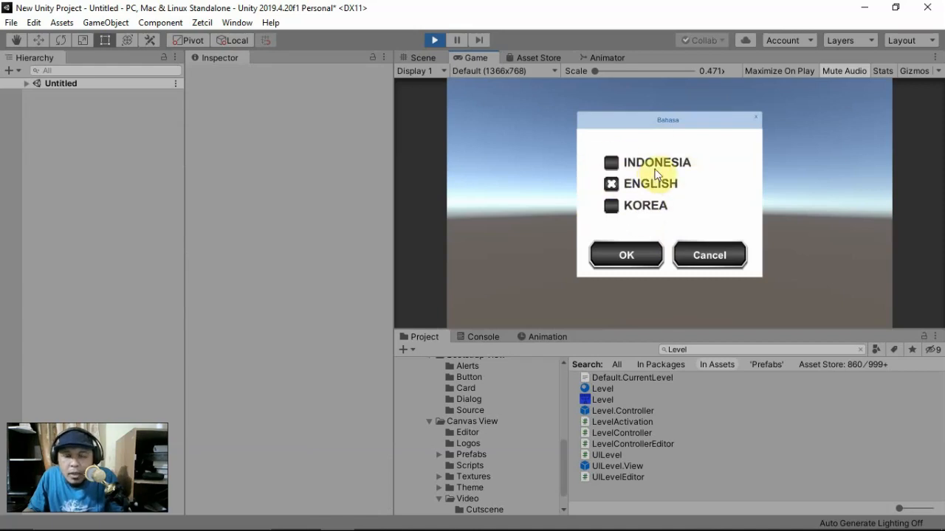
pyautogui.click(611, 161)
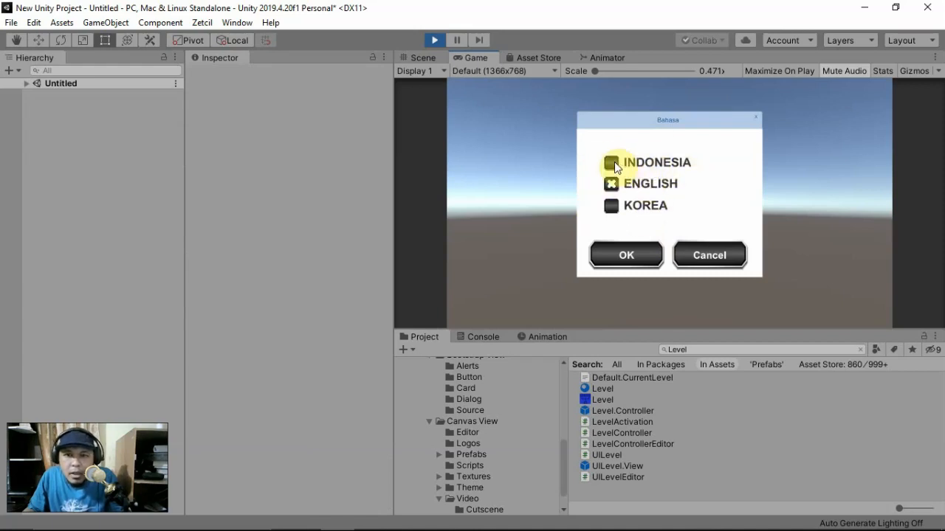
pyautogui.click(643, 259)
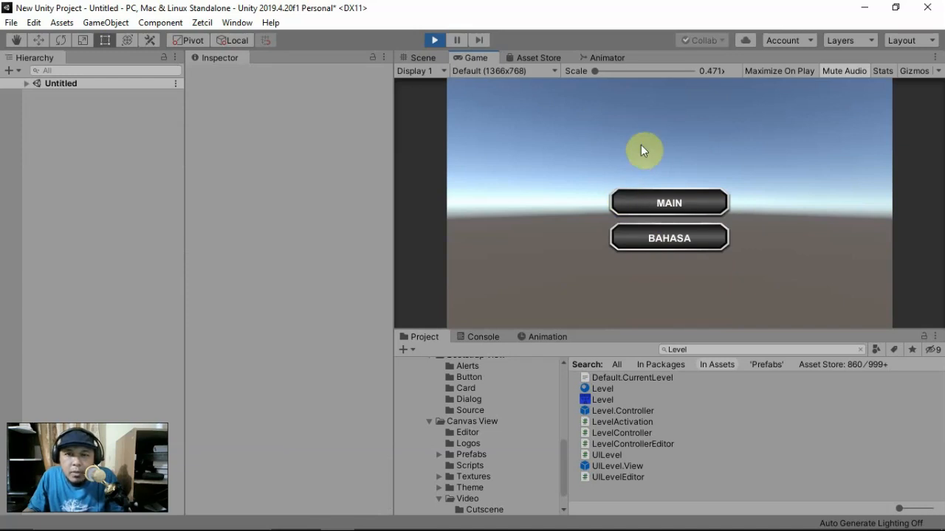
# - Apply Korea in the running game's language dialog, then reopen the dialog to check its selection and end the play test
pyautogui.click(701, 240)
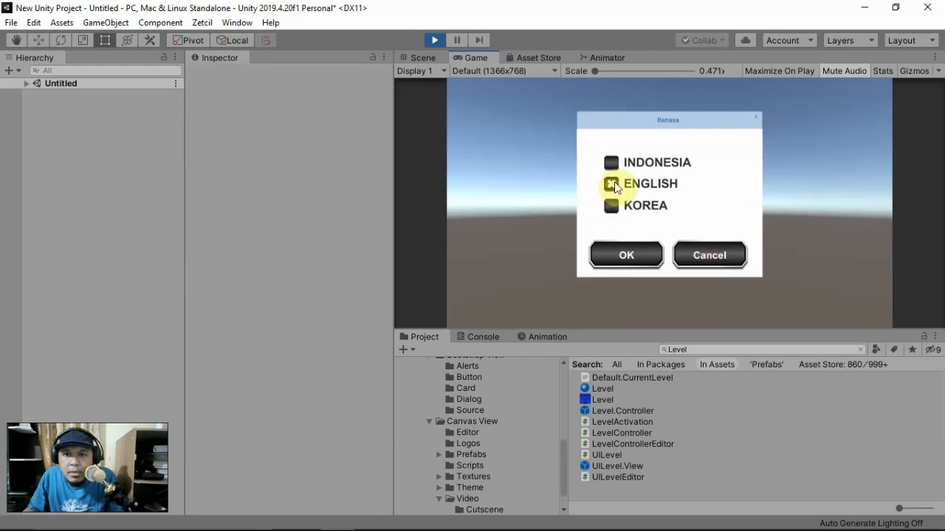
pyautogui.click(612, 205)
pyautogui.click(627, 255)
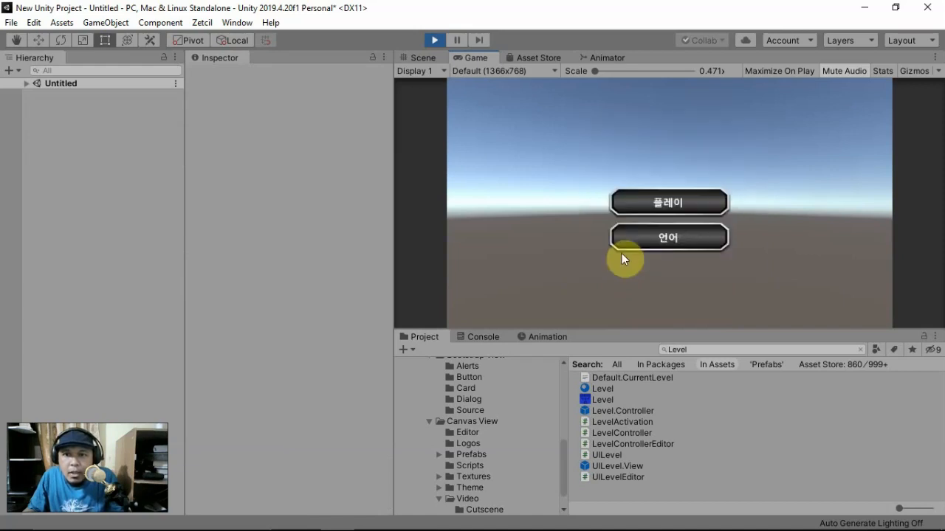
pyautogui.click(658, 235)
pyautogui.click(706, 256)
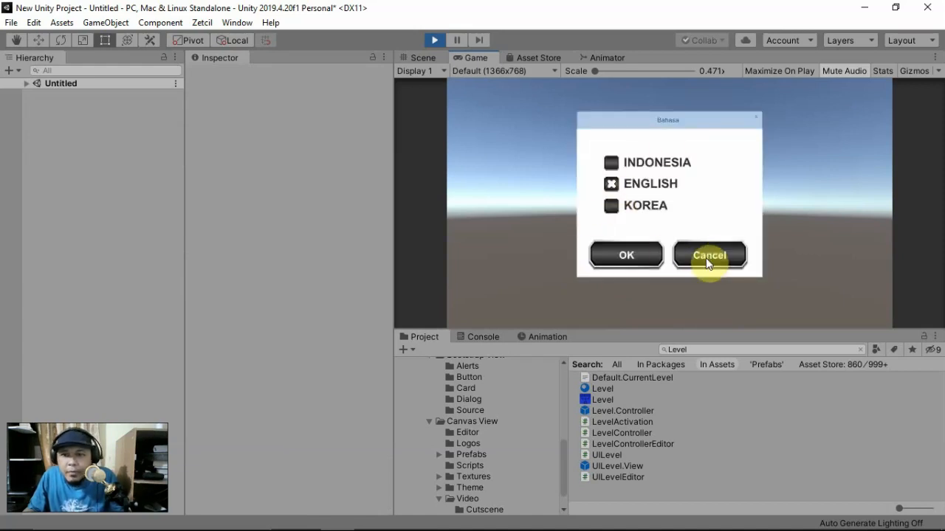
pyautogui.click(434, 42)
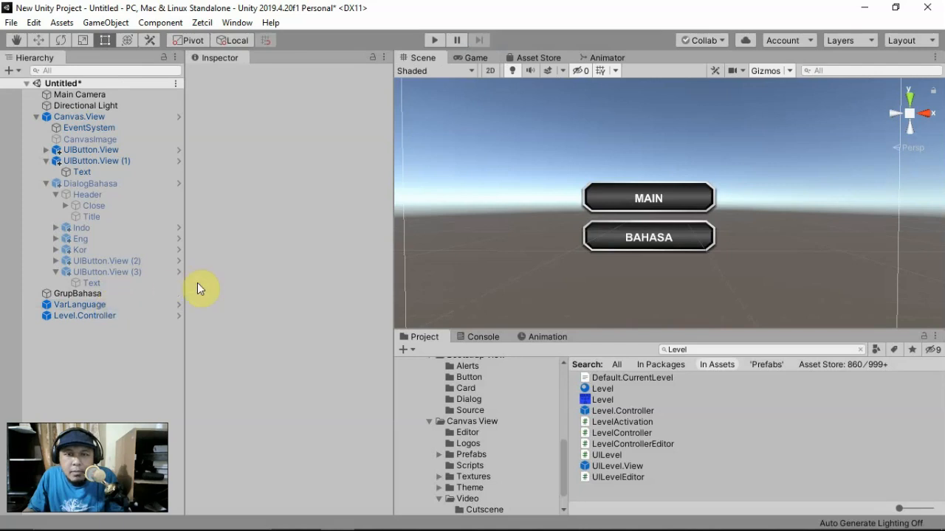
# - Enable Using Indonesia on VarLanguage and add an Indonesia Event that sets the Indo toggle's isOn to true
pyautogui.click(84, 305)
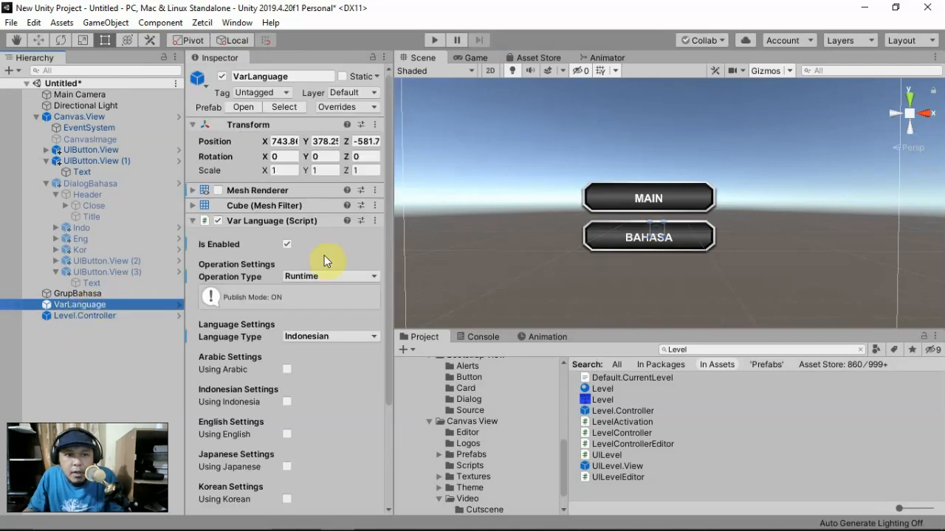
pyautogui.scroll(-3, 261, 277)
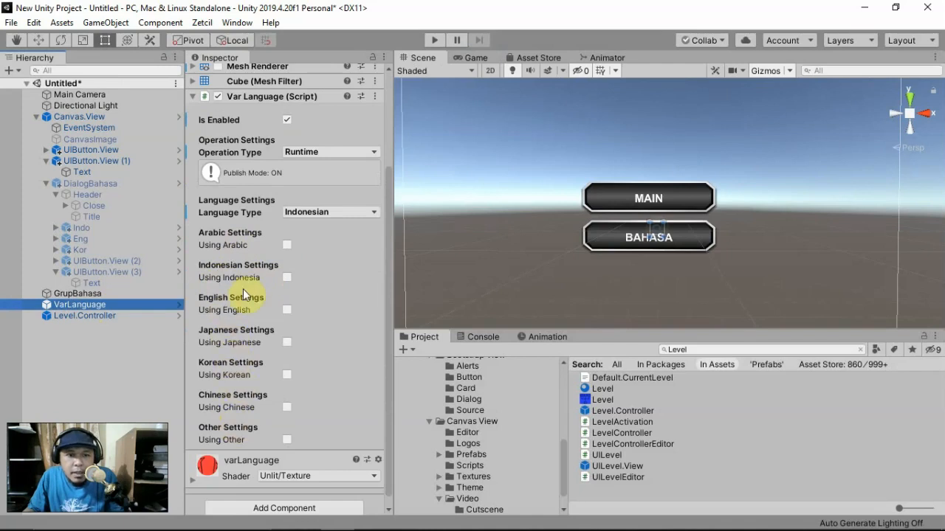
pyautogui.click(286, 278)
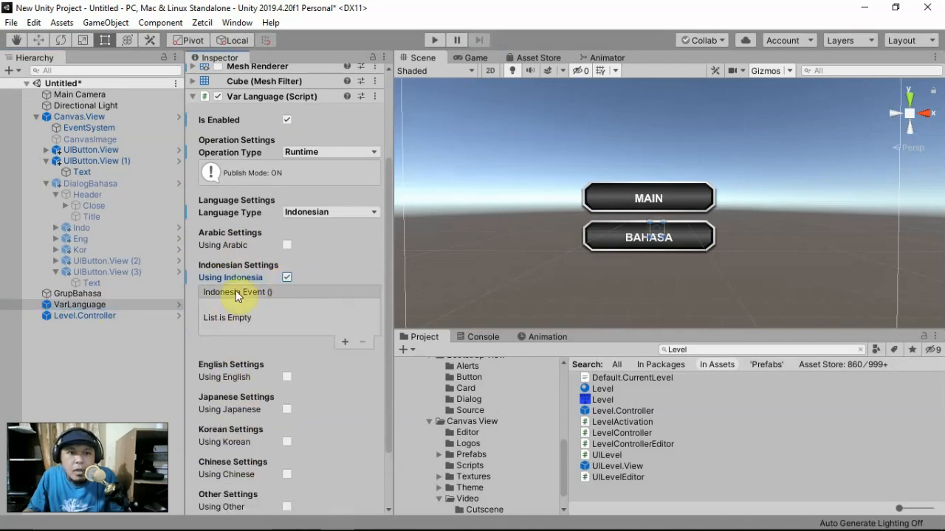
pyautogui.click(345, 343)
pyautogui.moveTo(81, 226); pyautogui.dragTo(240, 329)
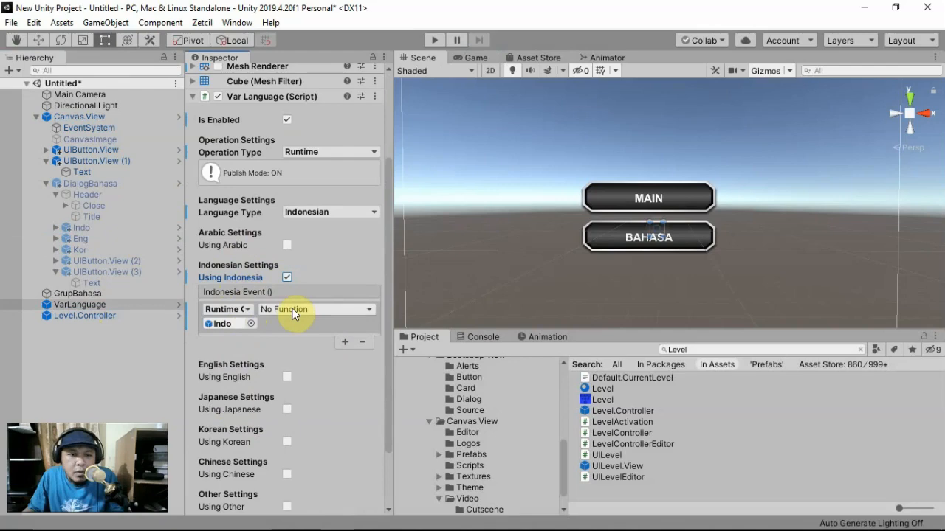
pyautogui.click(293, 309)
pyautogui.moveTo(344, 392)
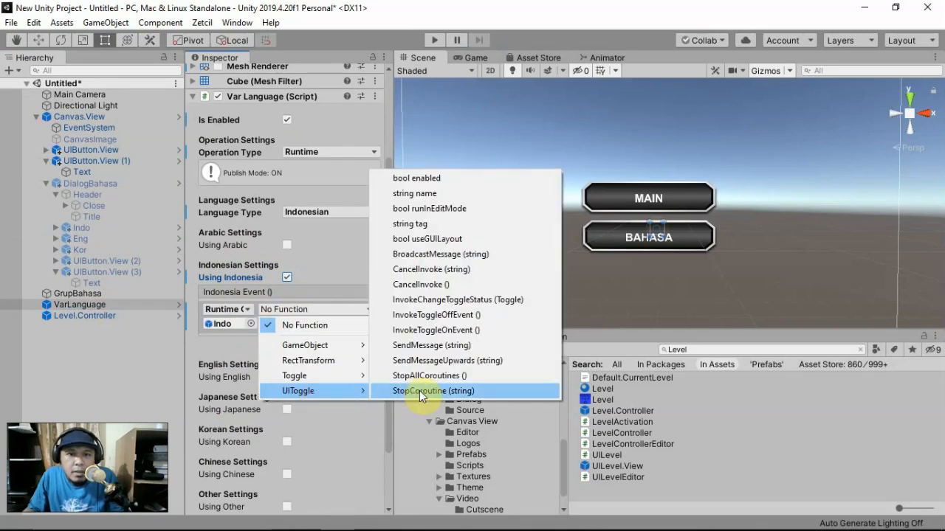
pyautogui.moveTo(315, 382)
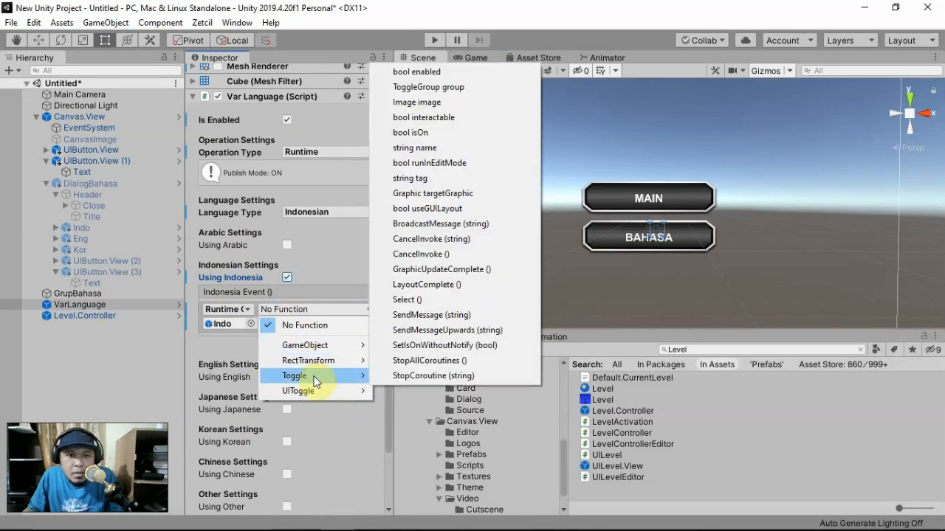
pyautogui.click(410, 133)
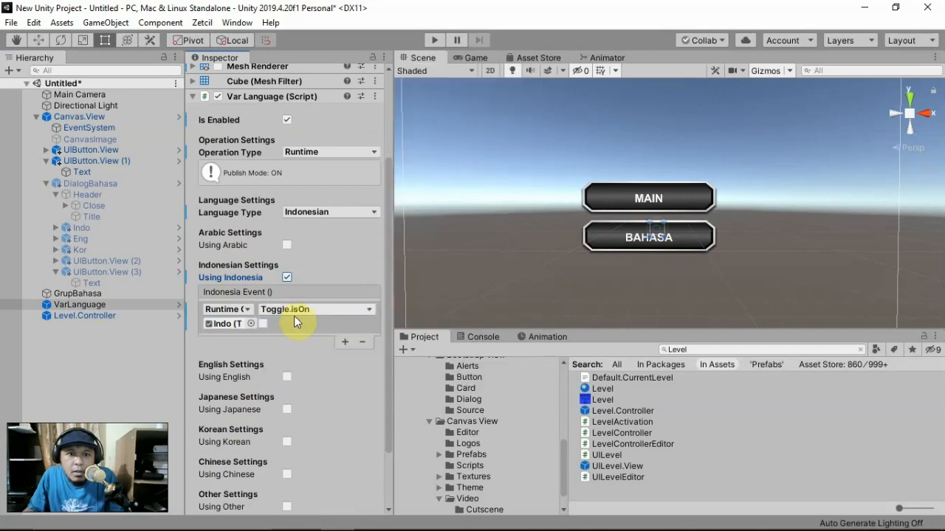
pyautogui.click(264, 324)
pyautogui.click(224, 322)
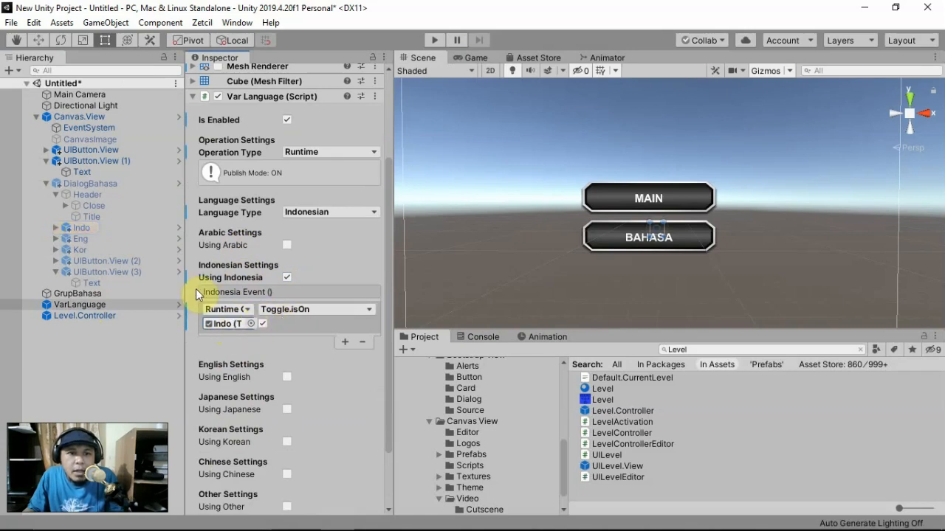
# - Enable Using English on VarLanguage and add an English Event that sets the Eng toggle's isOn to true
pyautogui.click(287, 377)
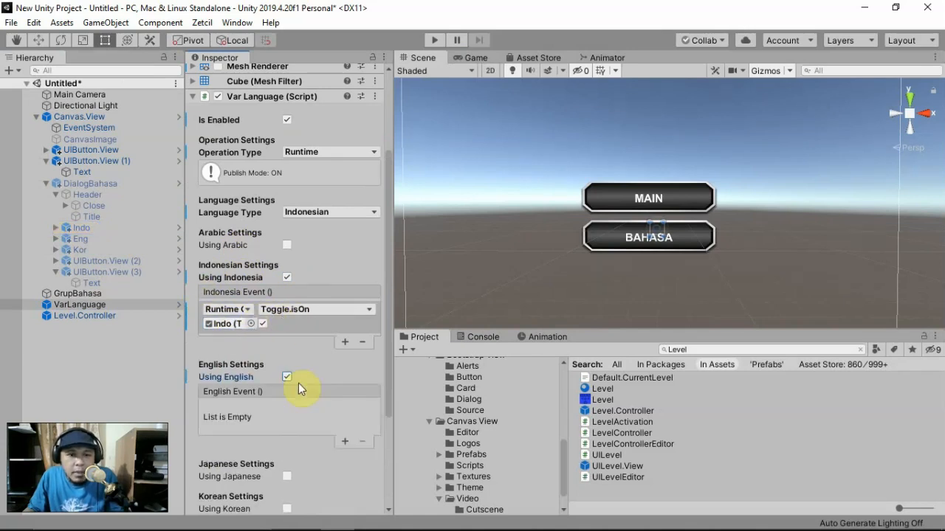
pyautogui.click(344, 441)
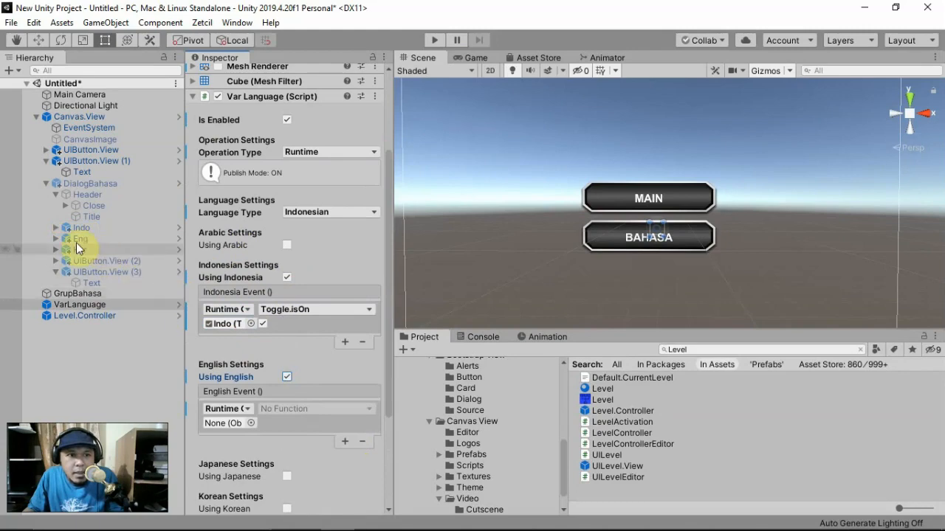
pyautogui.moveTo(77, 240); pyautogui.dragTo(239, 422)
pyautogui.click(272, 410)
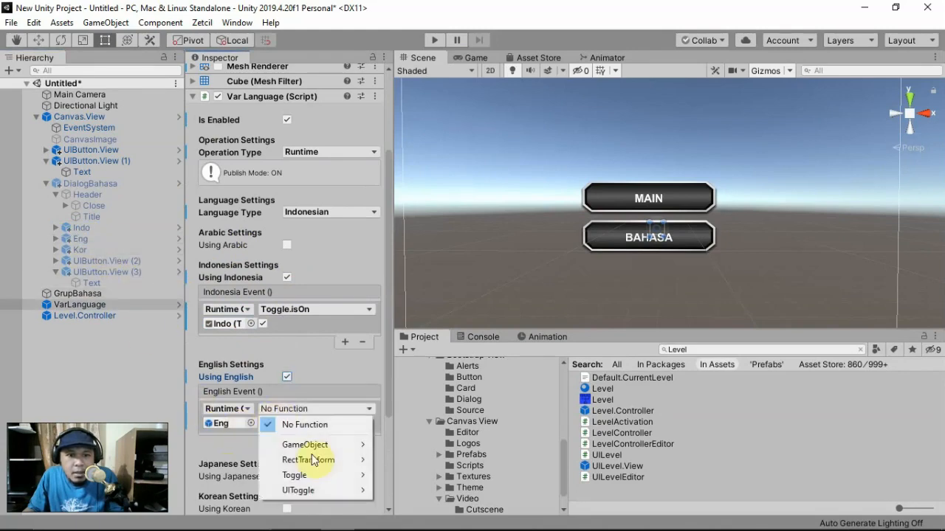
pyautogui.moveTo(328, 485)
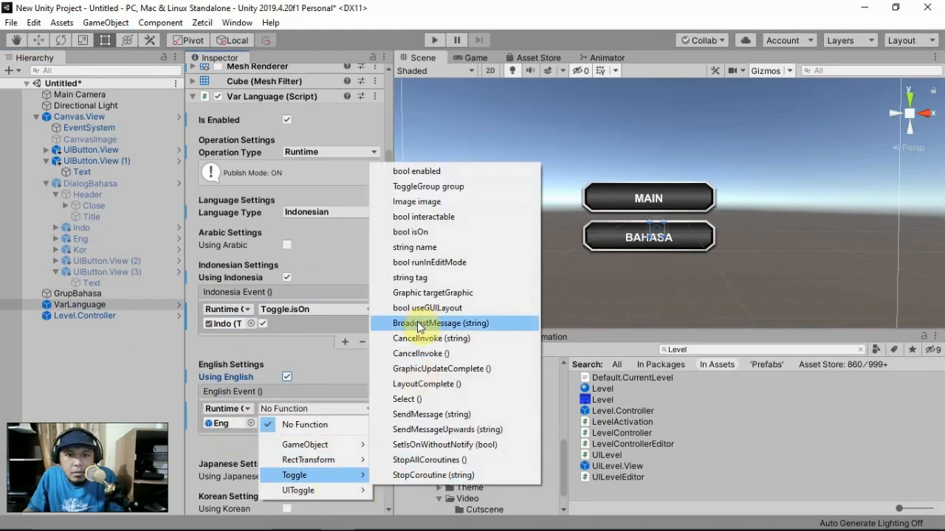
pyautogui.click(417, 237)
pyautogui.click(263, 423)
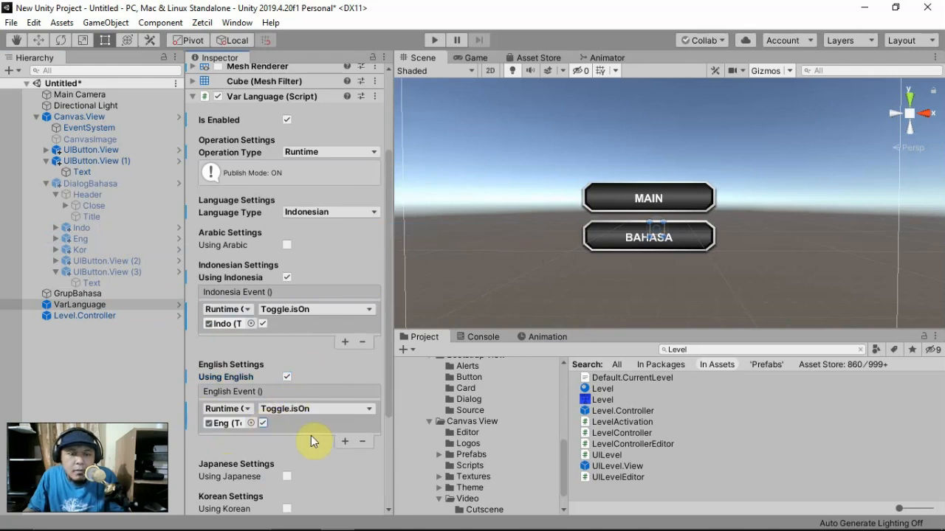
# - Enable Using Korean on VarLanguage and add a Korean Event that sets the Kor toggle's isOn to true
pyautogui.scroll(-3, 310, 439)
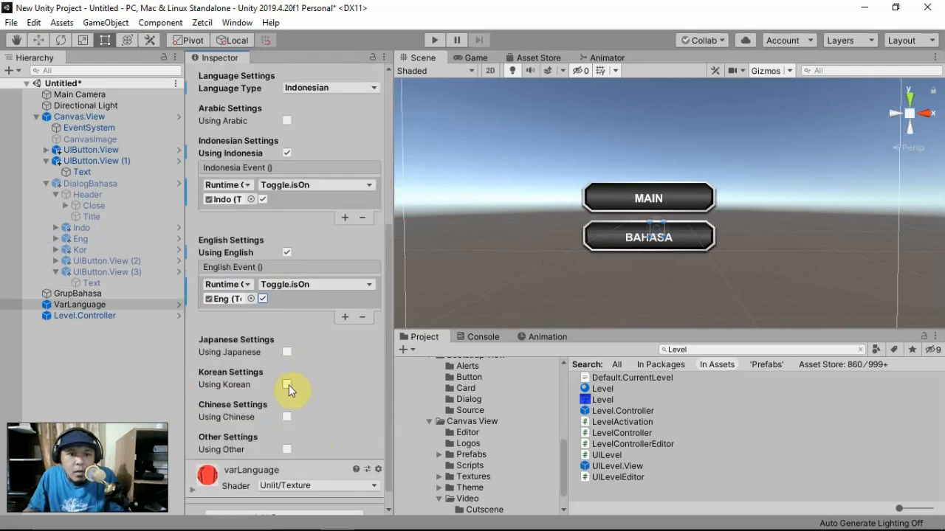
pyautogui.click(287, 385)
pyautogui.click(344, 450)
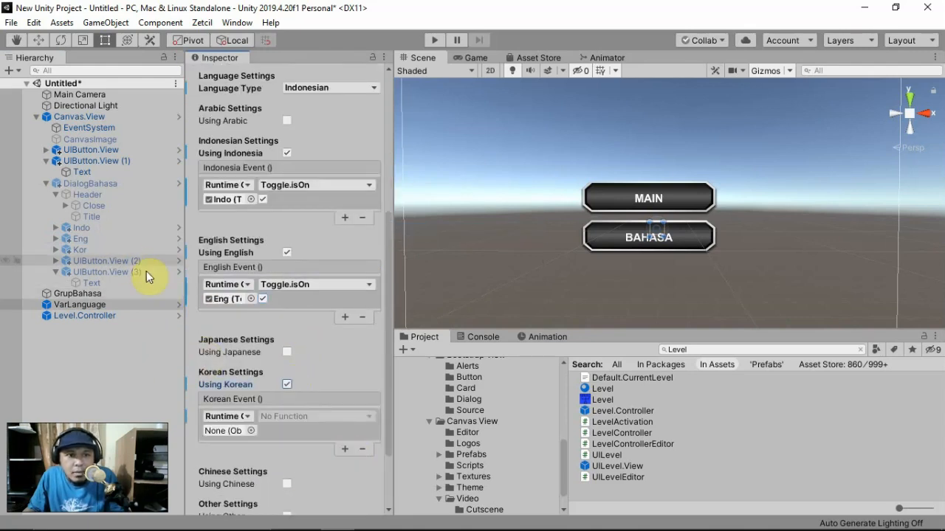
pyautogui.moveTo(92, 247); pyautogui.dragTo(223, 430)
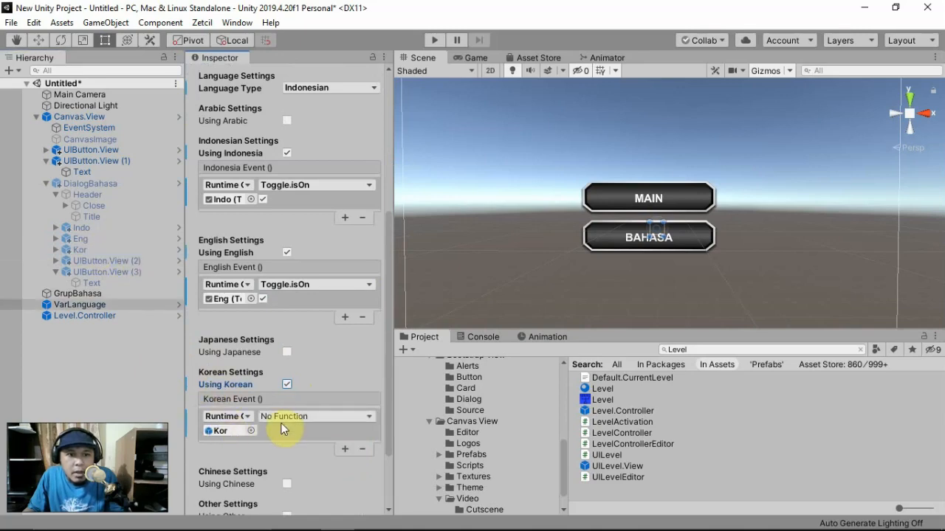
pyautogui.click(286, 417)
pyautogui.moveTo(336, 499)
pyautogui.moveTo(325, 483)
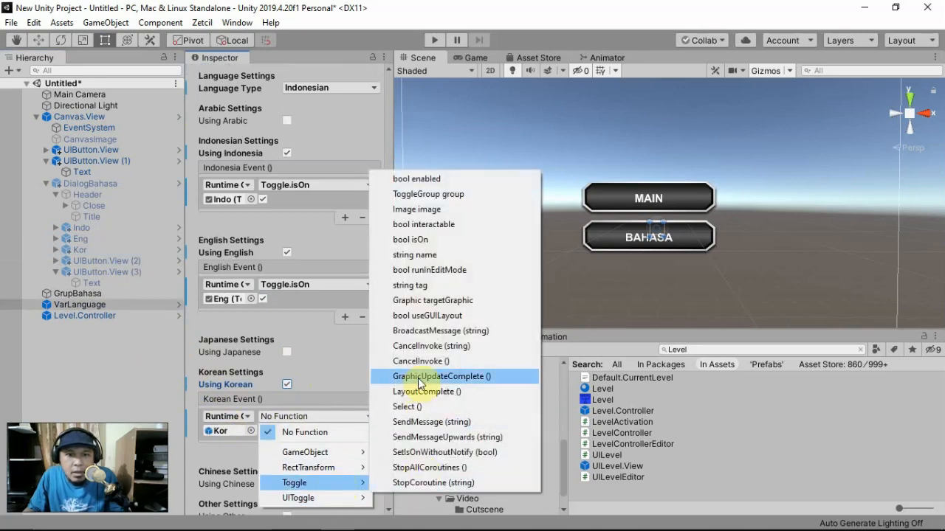
pyautogui.click(421, 241)
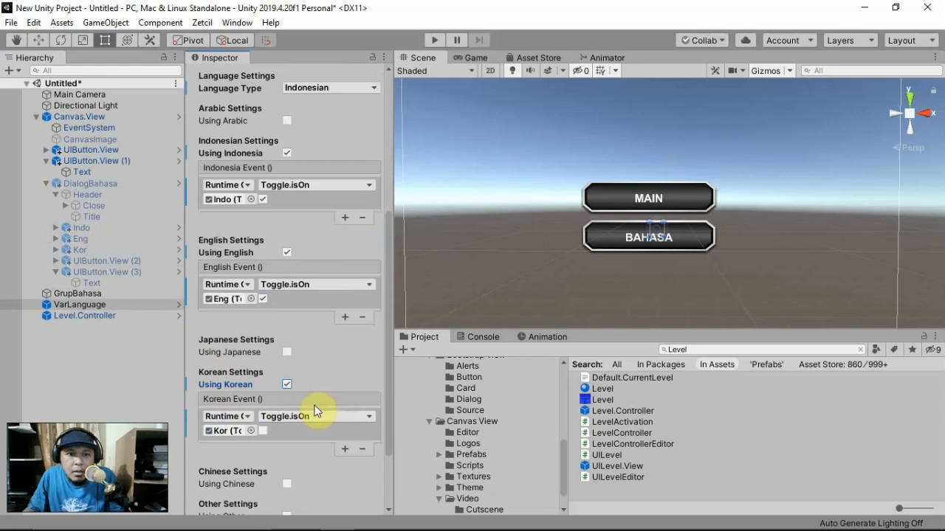
pyautogui.click(264, 430)
pyautogui.moveTo(389, 290); pyautogui.dragTo(361, 282)
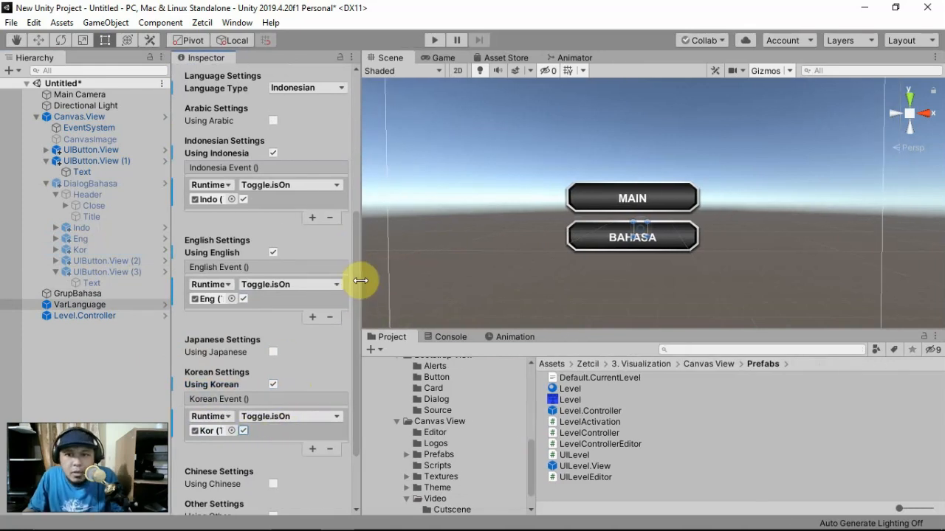
# - Play the scene, check the preselected language in the BAHASA dialog, and apply English
pyautogui.click(435, 41)
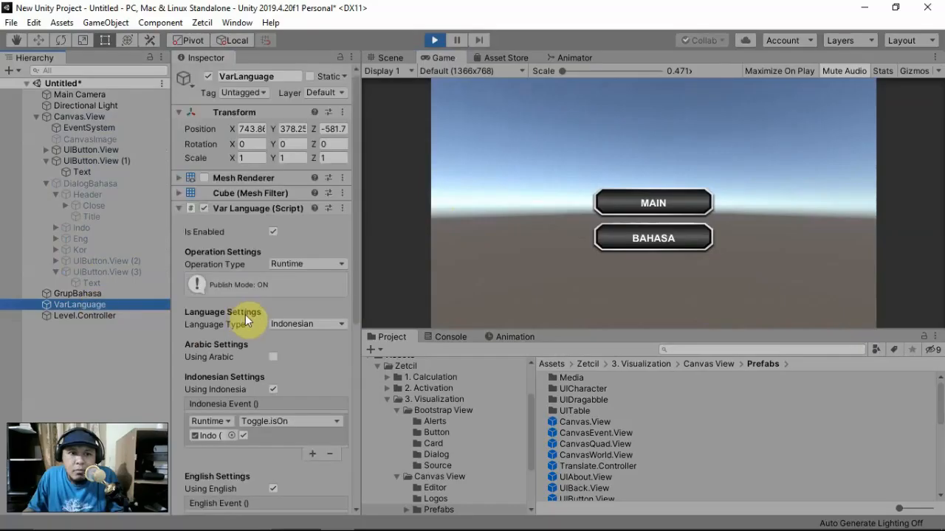
pyautogui.scroll(-8, 245, 314)
pyautogui.scroll(-3, 245, 314)
pyautogui.scroll(5, 245, 314)
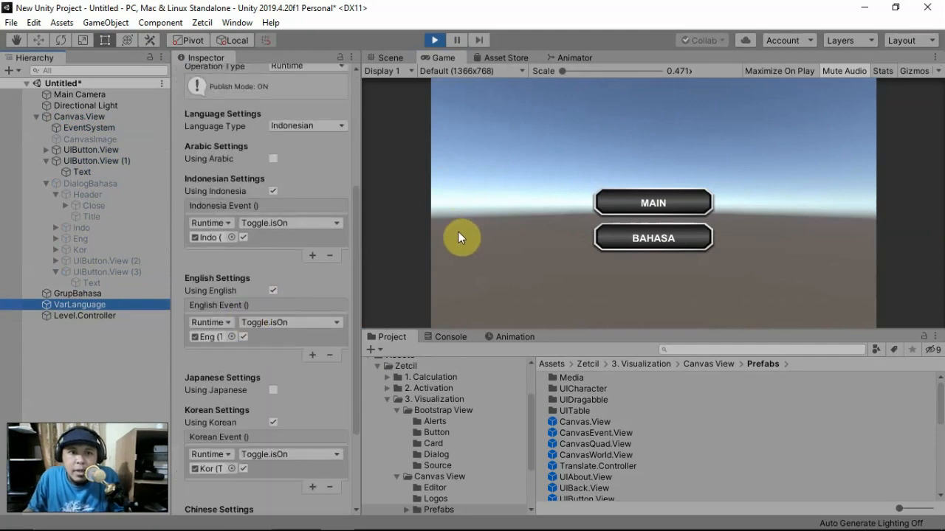
pyautogui.click(650, 242)
pyautogui.click(639, 166)
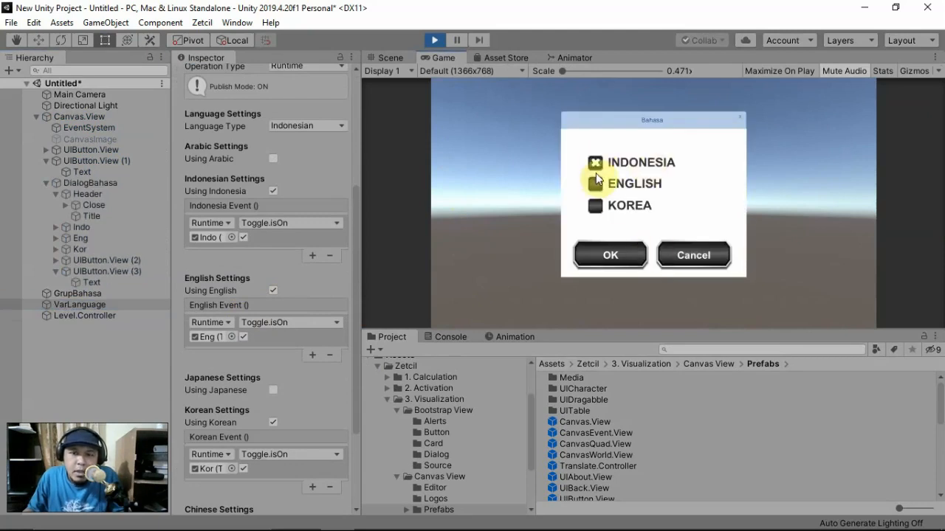
pyautogui.click(594, 255)
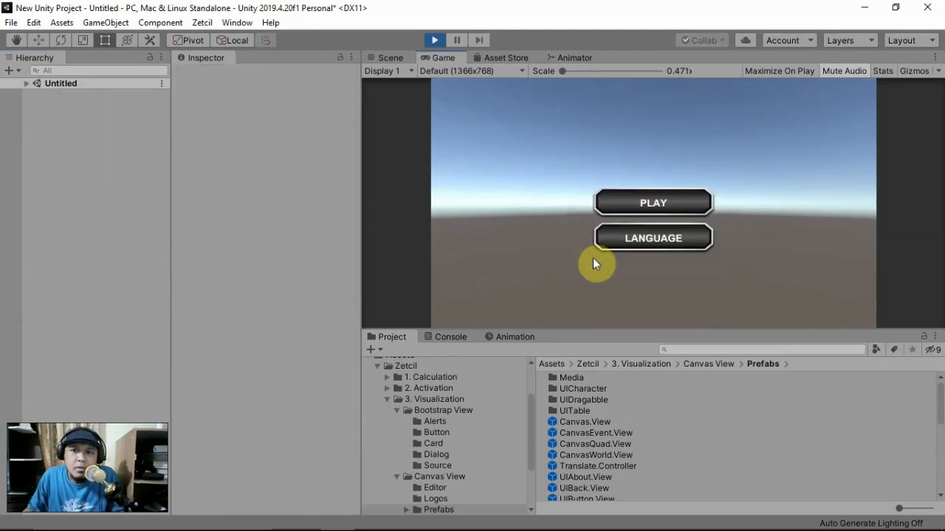
# - Apply Korea in the running game's language dialog, recheck the preselected toggle, and stop the game
pyautogui.click(662, 238)
pyautogui.click(599, 185)
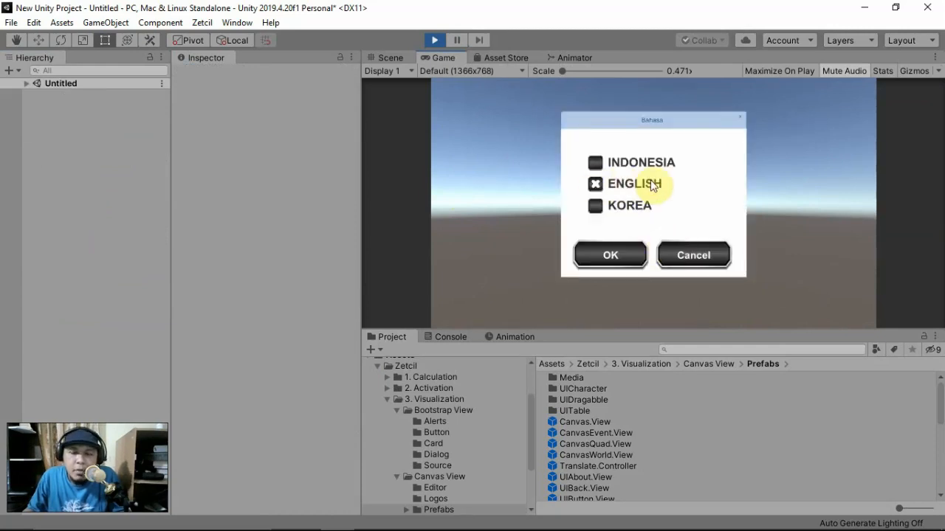
pyautogui.click(594, 207)
pyautogui.click(593, 255)
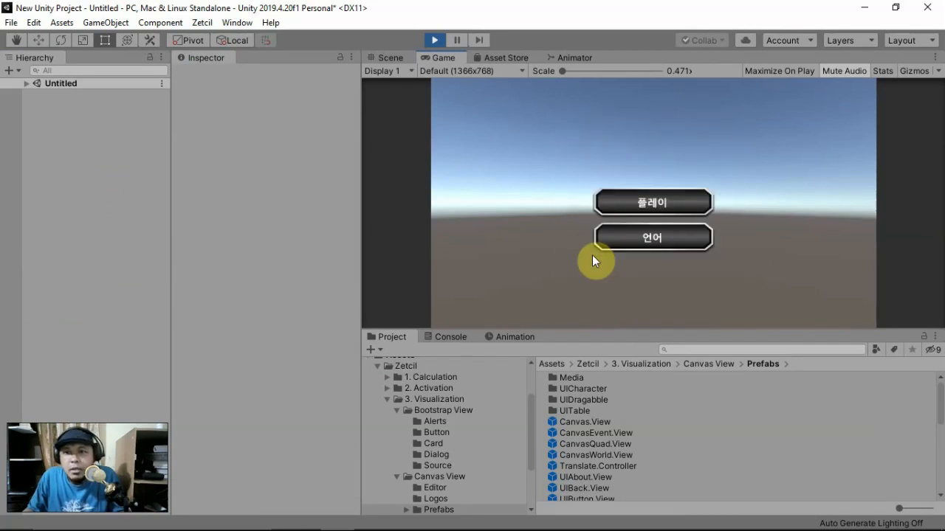
pyautogui.click(612, 244)
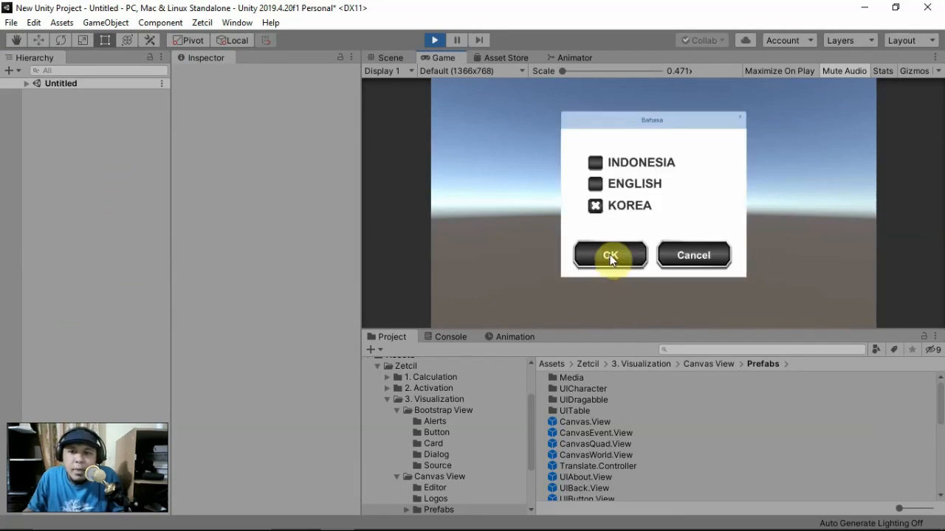
pyautogui.click(691, 252)
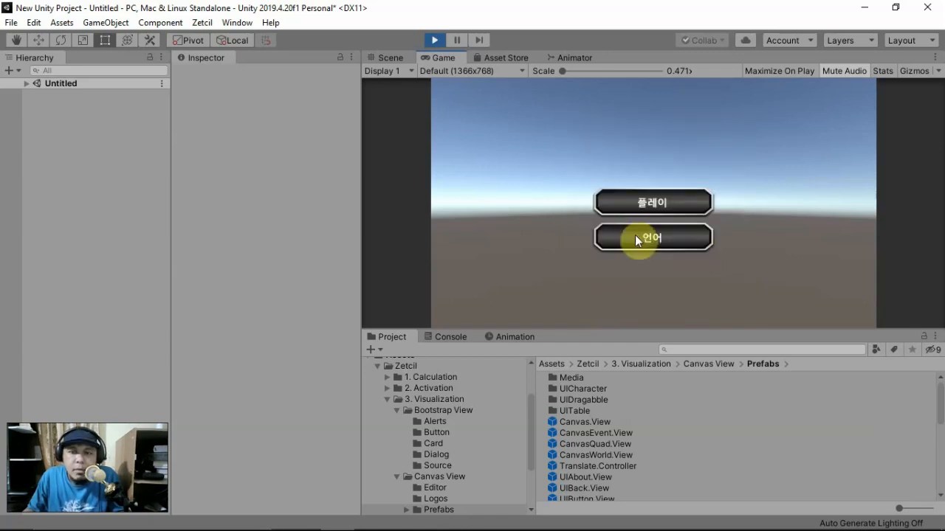
pyautogui.click(434, 40)
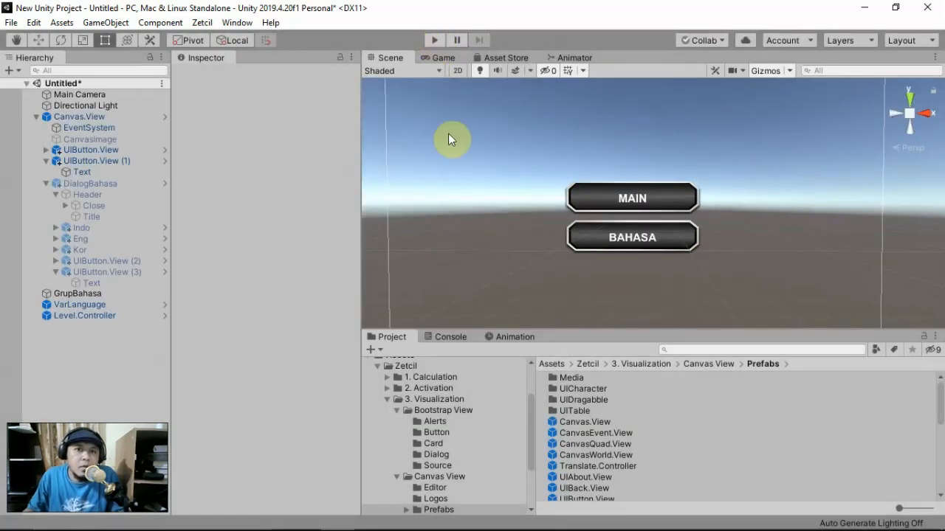
# - Examine the Indonesian, English and Korean texts in the MAIN button's UI Text Multi Language component
pyautogui.click(646, 203)
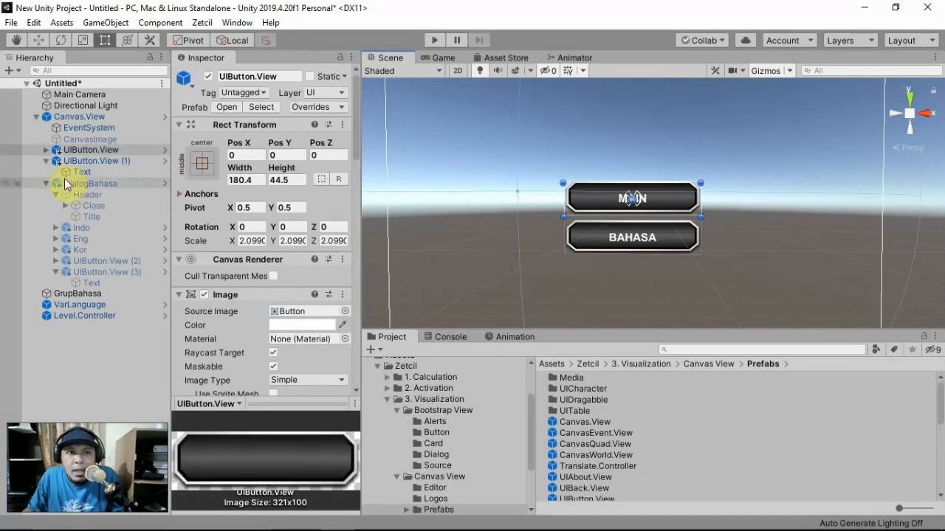
pyautogui.click(45, 151)
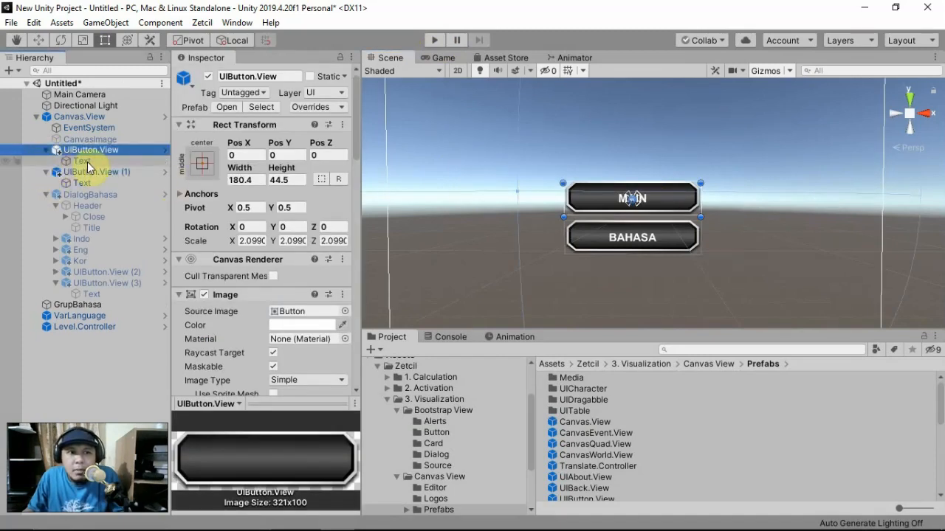
pyautogui.click(87, 164)
pyautogui.scroll(-4, 241, 262)
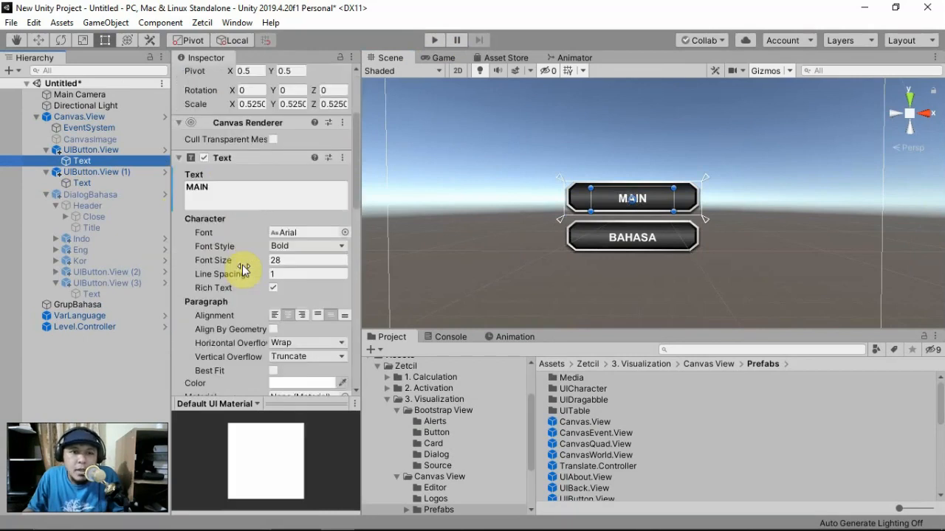
pyautogui.scroll(-8, 227, 214)
pyautogui.scroll(-4, 221, 209)
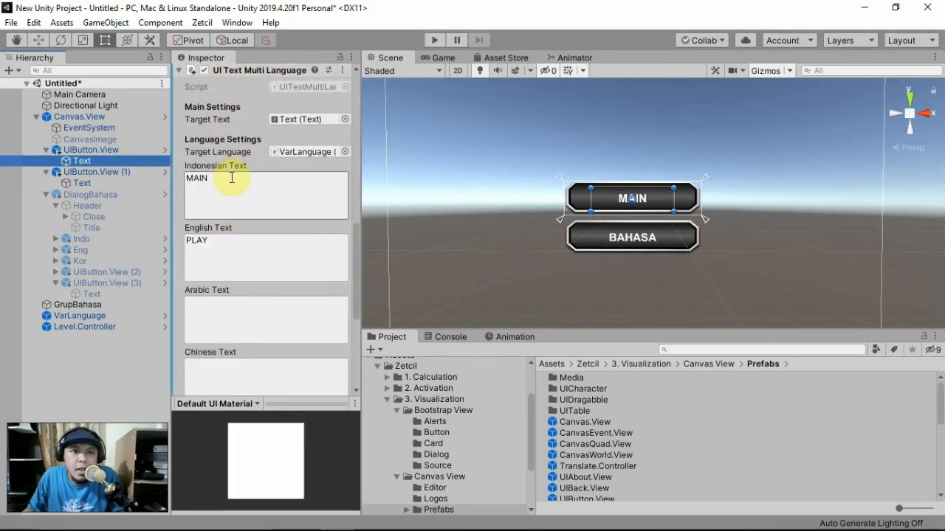
pyautogui.click(232, 178)
pyautogui.click(221, 239)
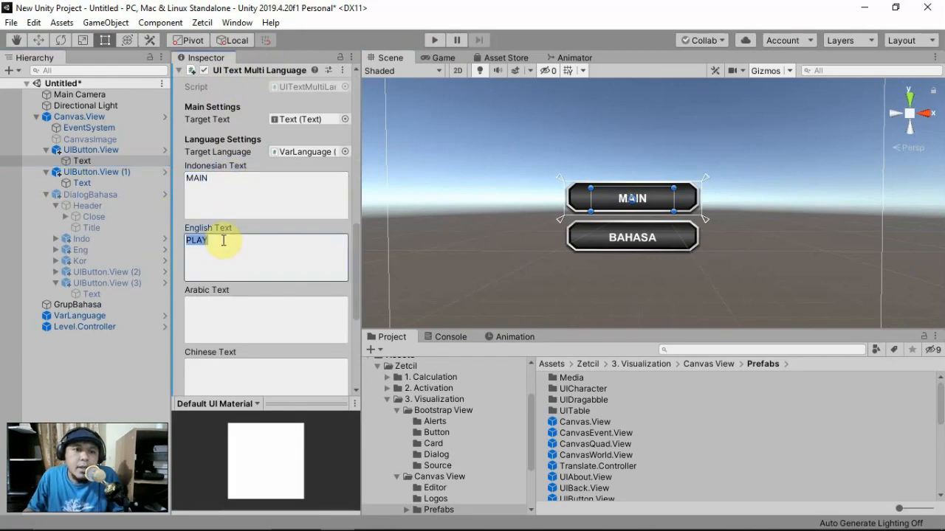
pyautogui.scroll(-3, 217, 257)
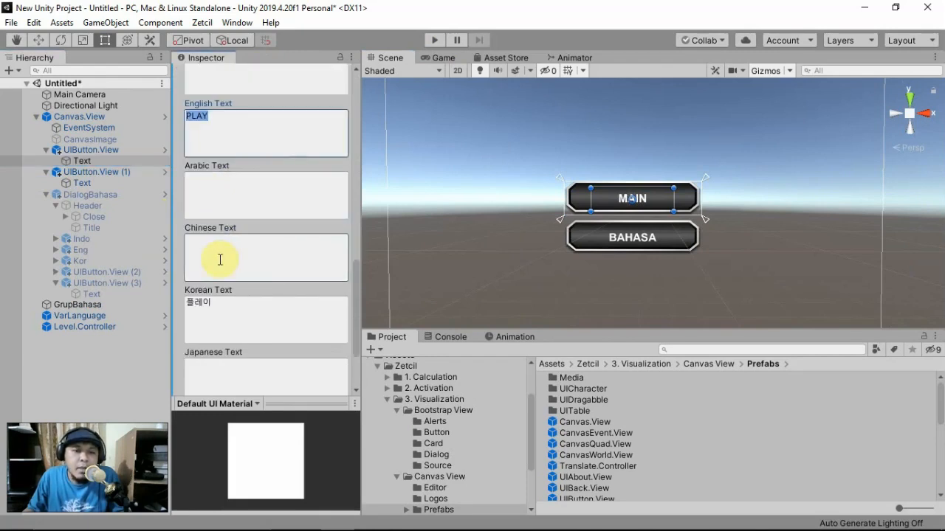
pyautogui.click(237, 306)
pyautogui.doubleClick(197, 304)
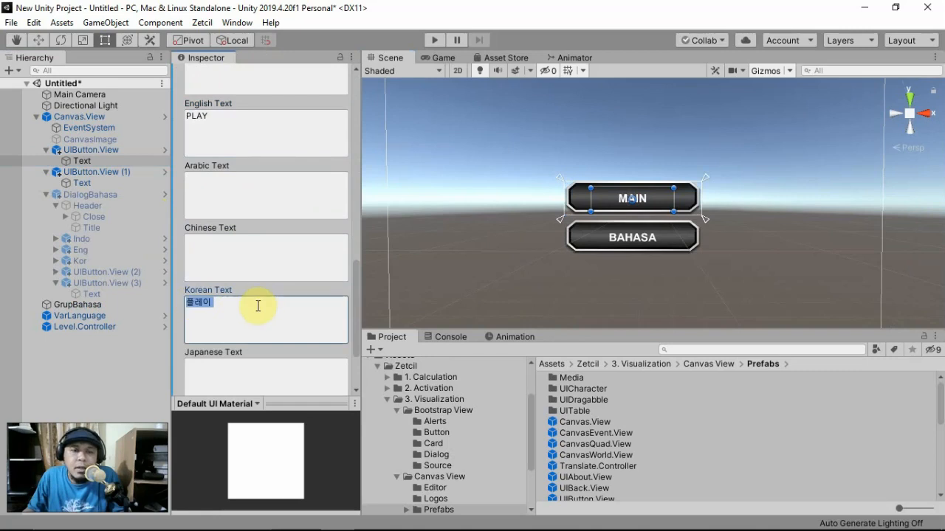
pyautogui.scroll(5, 272, 287)
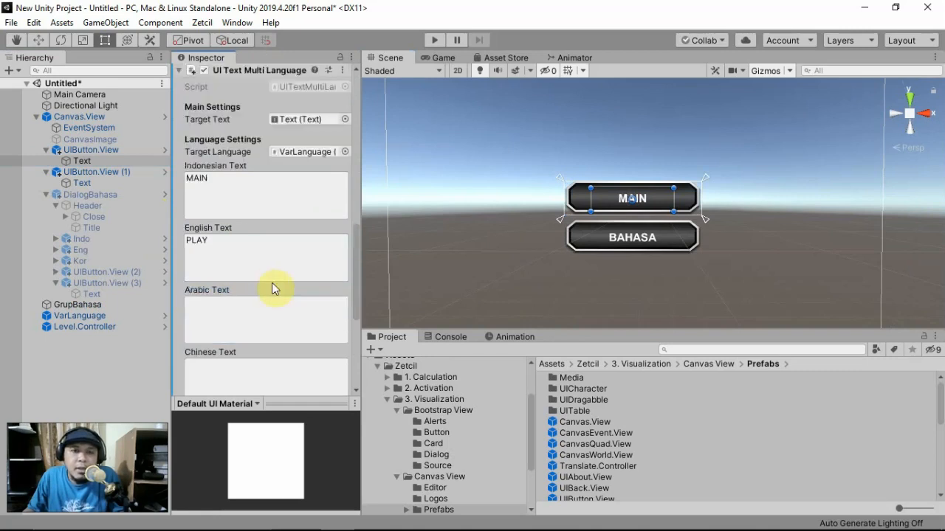